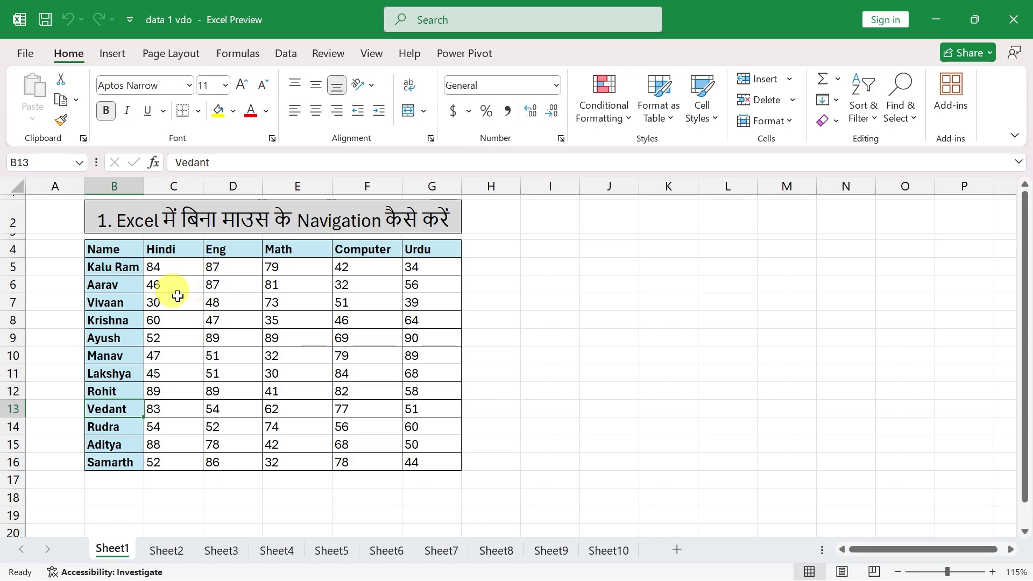
Move around the sheet cell by cell with the arrow keys, ending on Aarav's Computer score.
{"action": "left_click", "coordinate": [540, 287]}
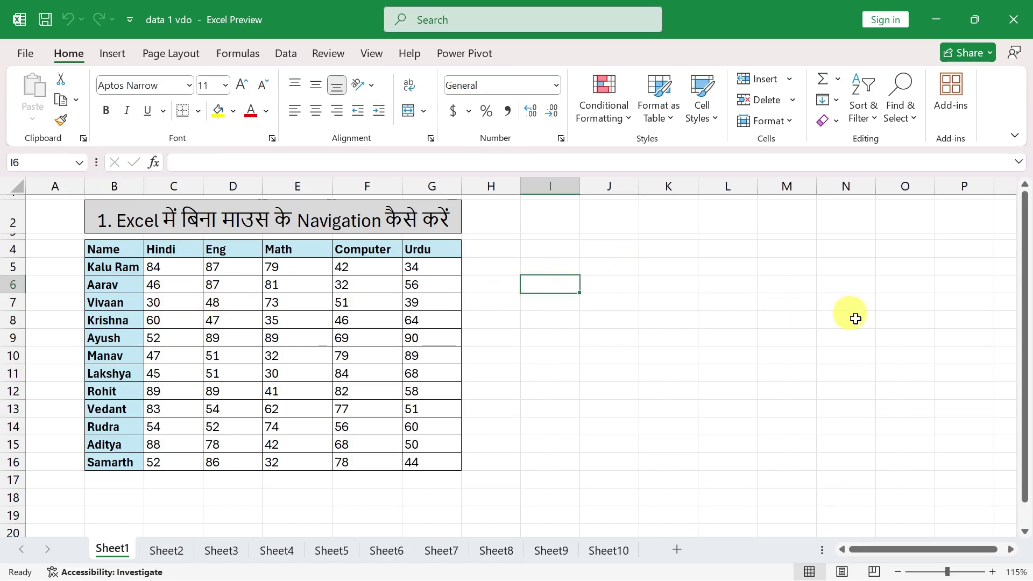
{"action": "key", "text": "Right"}
{"action": "key", "text": "Right"}
{"action": "key", "text": "Right"}
{"action": "key", "text": "Right"}
{"action": "key", "text": "Left"}
{"action": "key", "text": "Left"}
{"action": "key", "text": "Up"}
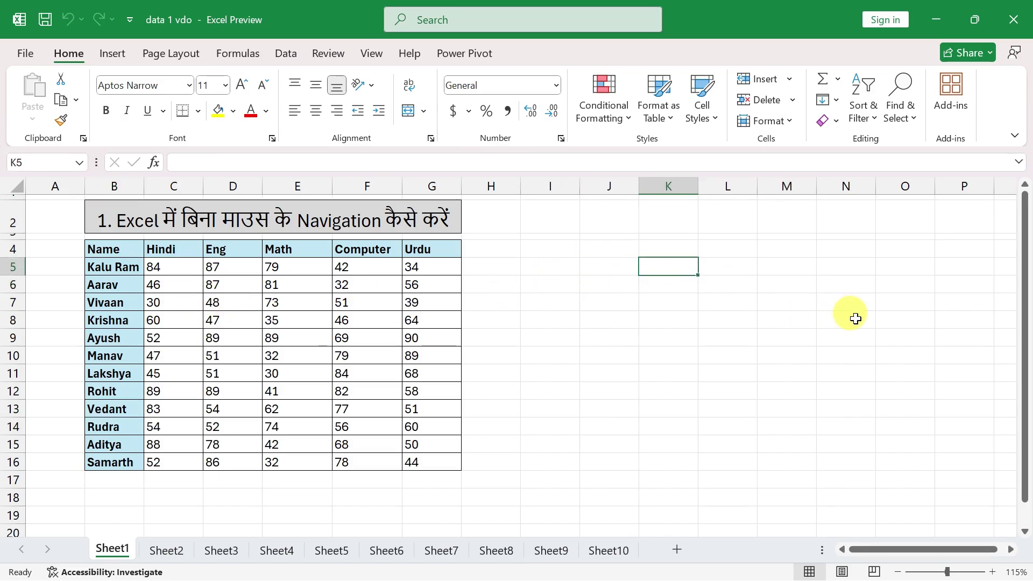
{"action": "key", "text": "Down"}
{"action": "key", "text": "Down"}
{"action": "key", "text": "Down"}
{"action": "key", "text": "Right"}
{"action": "key", "text": "Right"}
{"action": "key", "text": "Up"}
{"action": "key", "text": "Left"}
{"action": "key", "text": "Left"}
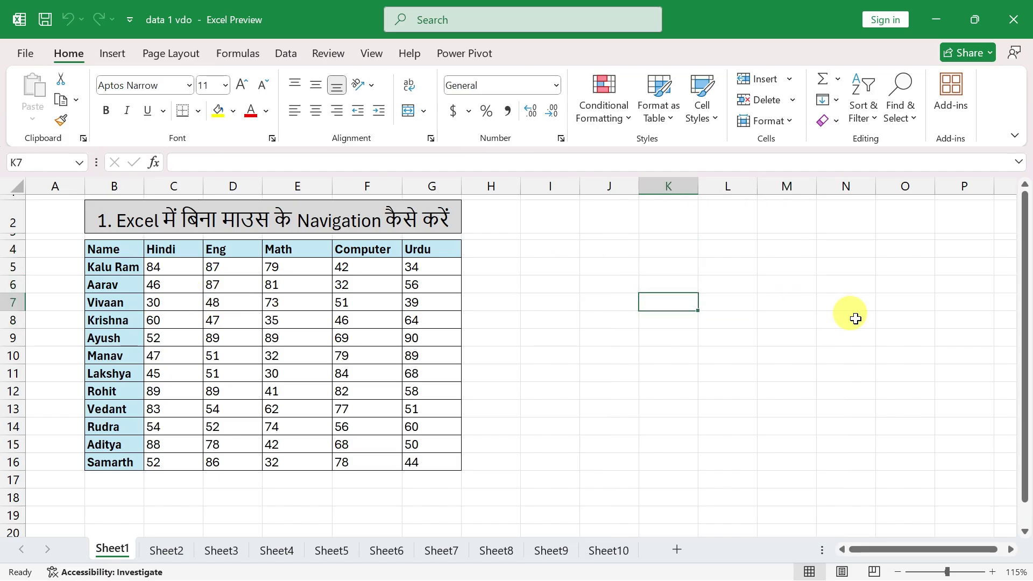
{"action": "key", "text": "Down"}
{"action": "key", "text": "Down"}
{"action": "key", "text": "Right"}
{"action": "key", "text": "Right"}
{"action": "key", "text": "Up"}
{"action": "key", "text": "Up"}
{"action": "key", "text": "Up"}
{"action": "key", "text": "Left"}
{"action": "key", "text": "Left"}
{"action": "key", "text": "Left"}
{"action": "key", "text": "Left"}
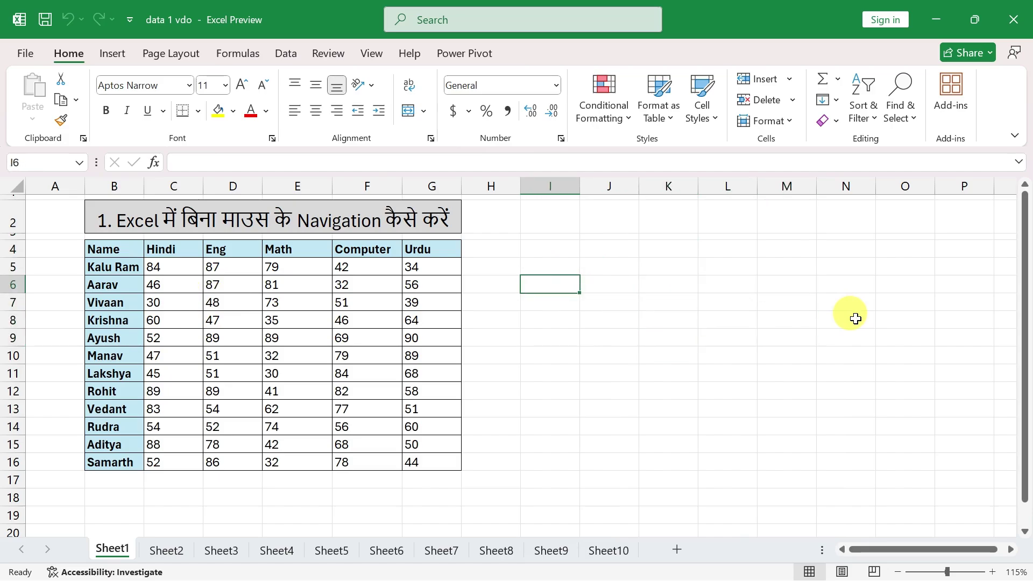
{"action": "key", "text": "Left"}
{"action": "key", "text": "Left"}
{"action": "key", "text": "Left"}
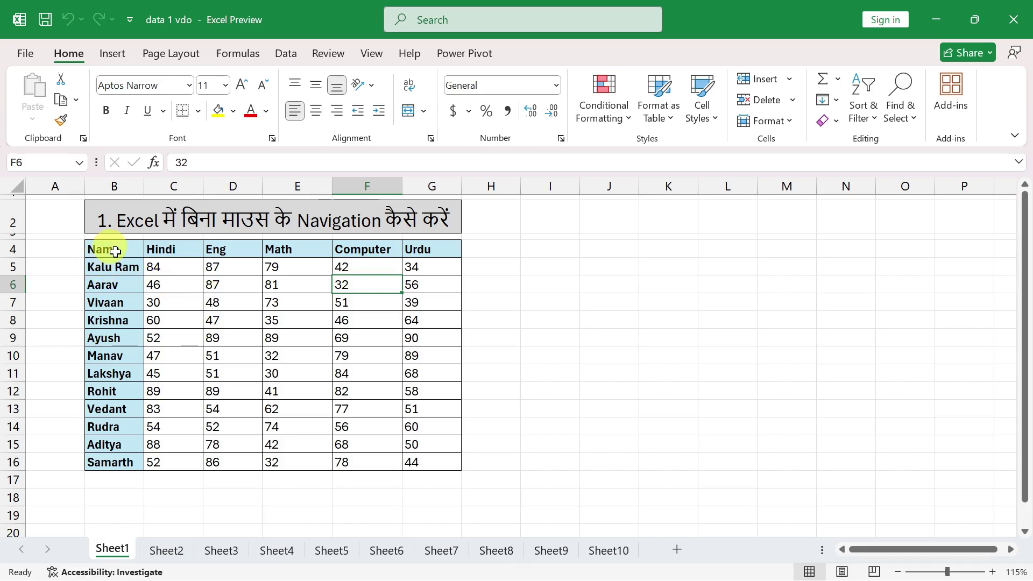
Drag-select the header row from Name to Urdu, then reduce the selection to the Name cell.
{"action": "left_click", "coordinate": [108, 248]}
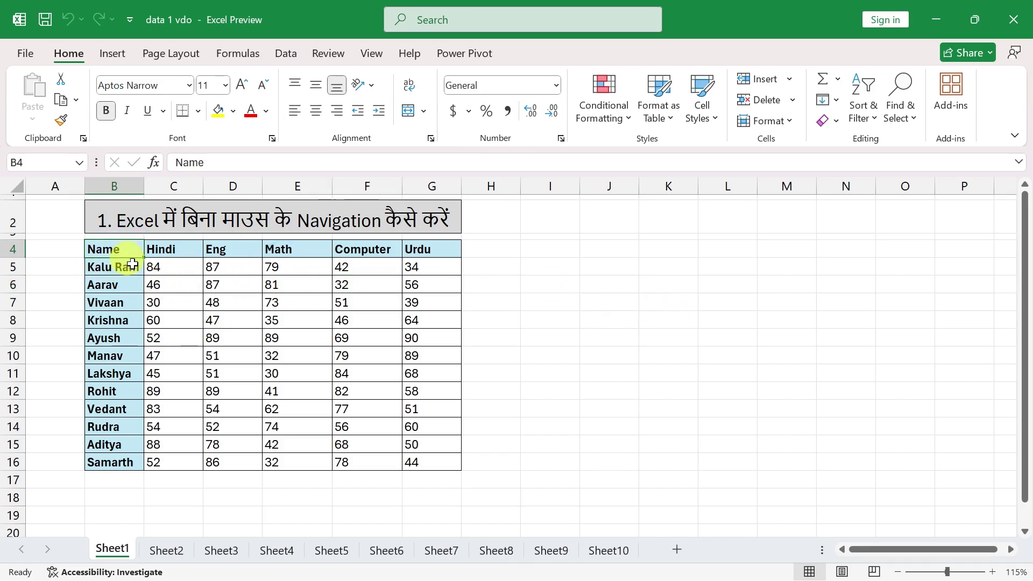
{"action": "left_click", "coordinate": [405, 244]}
{"action": "left_click_drag", "start_coordinate": [130, 246], "coordinate": [413, 242]}
{"action": "left_click", "coordinate": [495, 280]}
{"action": "left_click", "coordinate": [123, 248]}
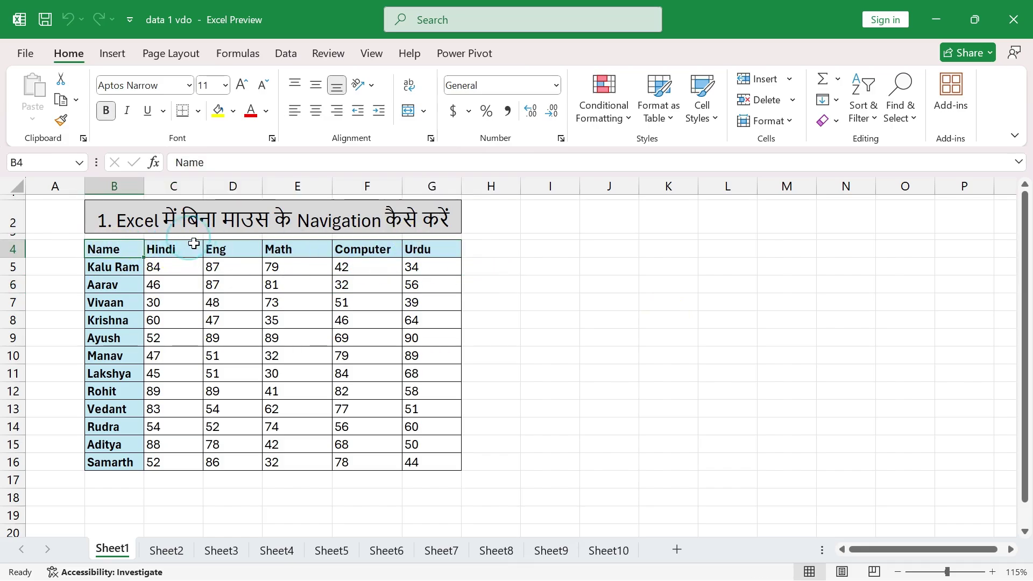
{"action": "left_click_drag", "start_coordinate": [117, 252], "coordinate": [411, 245]}
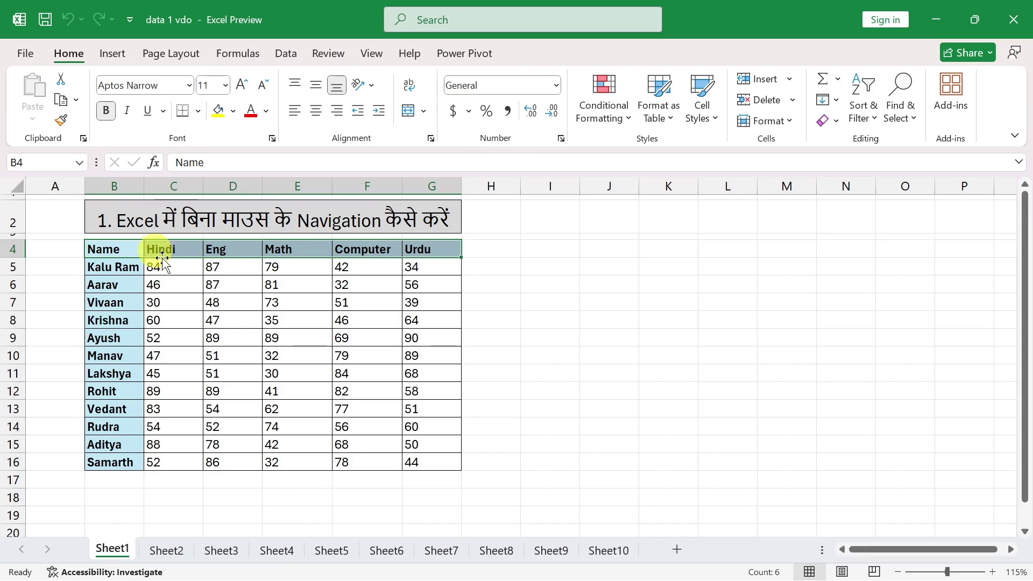
{"action": "left_click", "coordinate": [117, 244]}
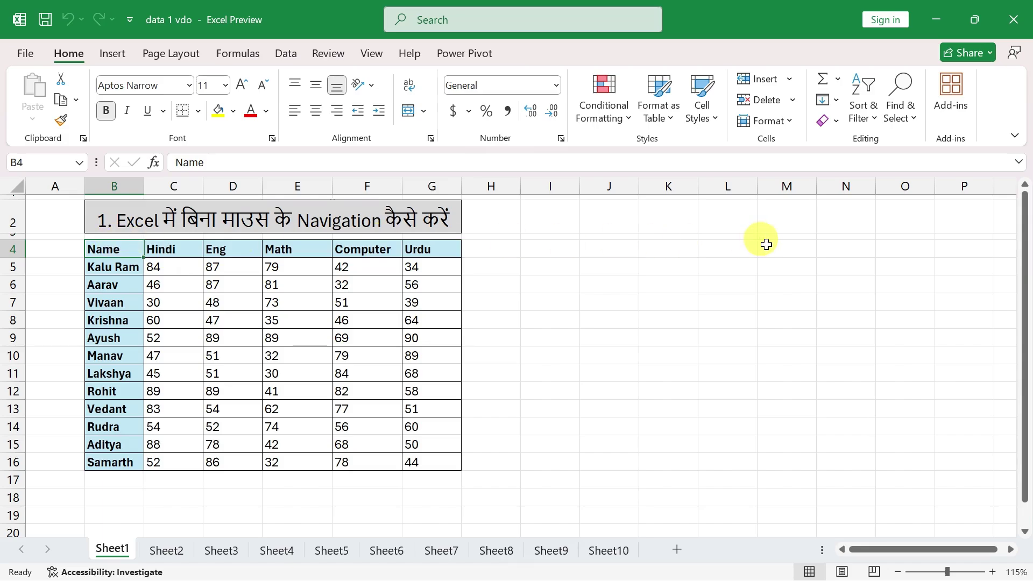
Extend a selection across the header row toward Urdu with Shift+Right, then return to Name.
{"action": "key", "text": "Right"}
{"action": "key", "text": "Left"}
{"action": "key", "text": "Right"}
{"action": "key", "text": "Right"}
{"action": "key", "text": "Right"}
{"action": "key", "text": "Left"}
{"action": "key", "text": "Left"}
{"action": "key", "text": "Right"}
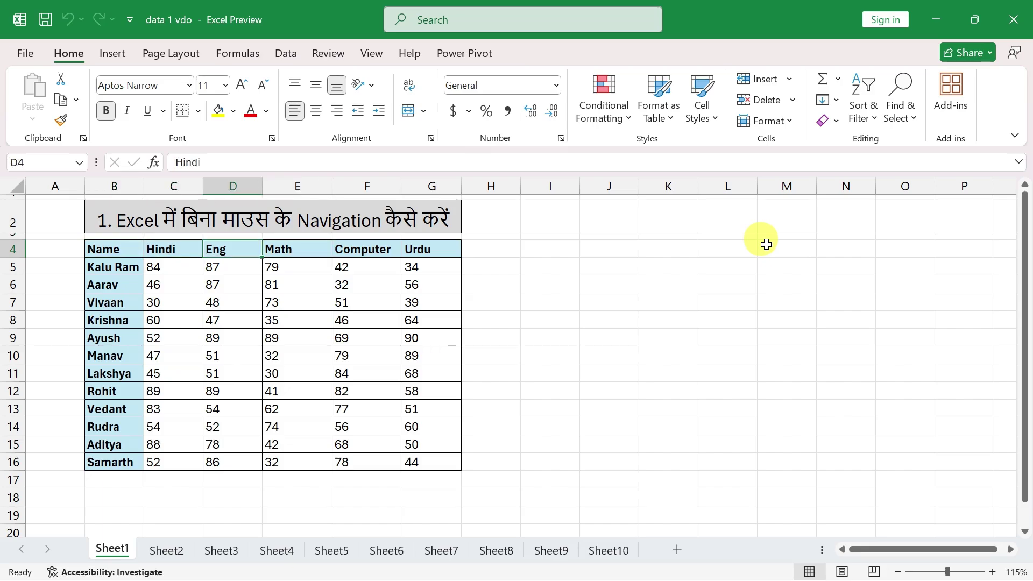
{"action": "key", "text": "Left"}
{"action": "key", "text": "Left"}
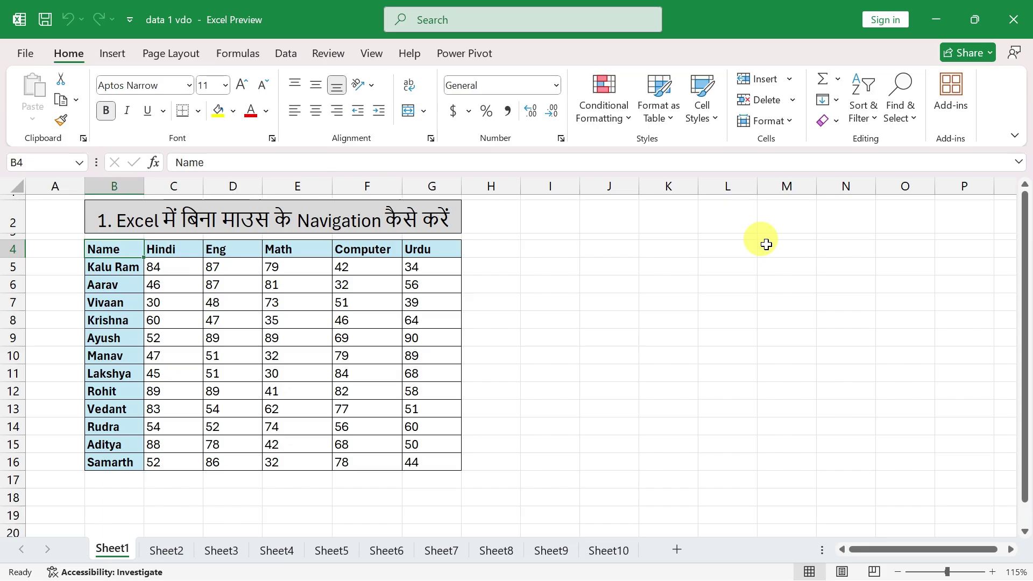
{"action": "key", "text": "shift+Right"}
{"action": "key", "text": "shift+Right"}
{"action": "key", "text": "shift+Right"}
{"action": "key", "text": "shift+Right"}
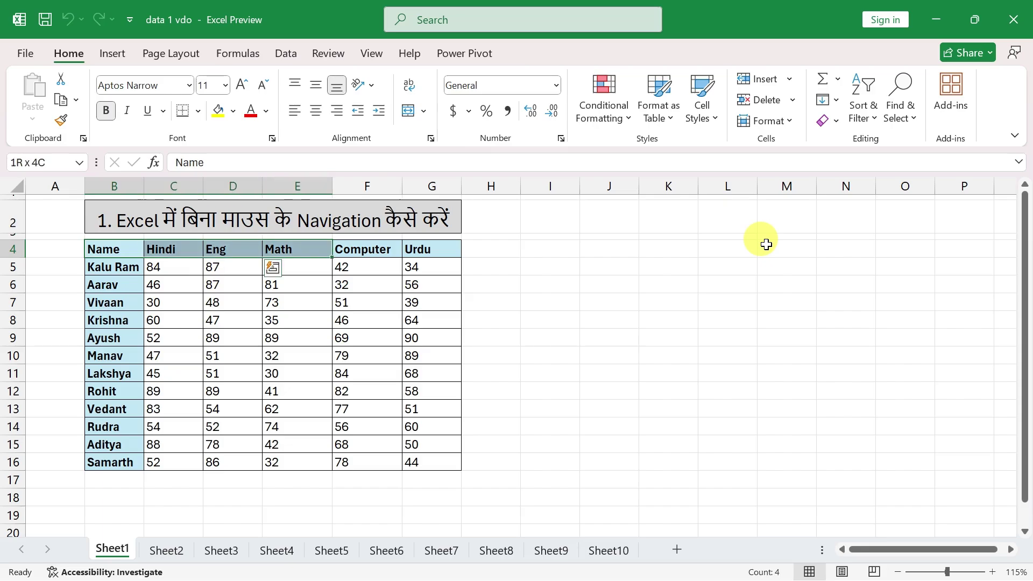
{"action": "key", "text": "shift+Right"}
{"action": "key", "text": "Left"}
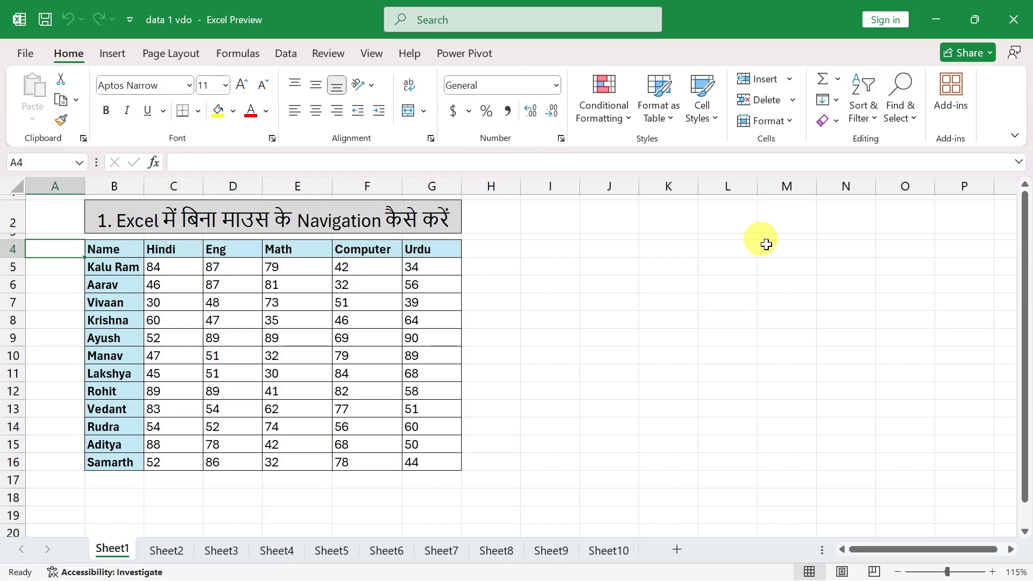
{"action": "key", "text": "Right"}
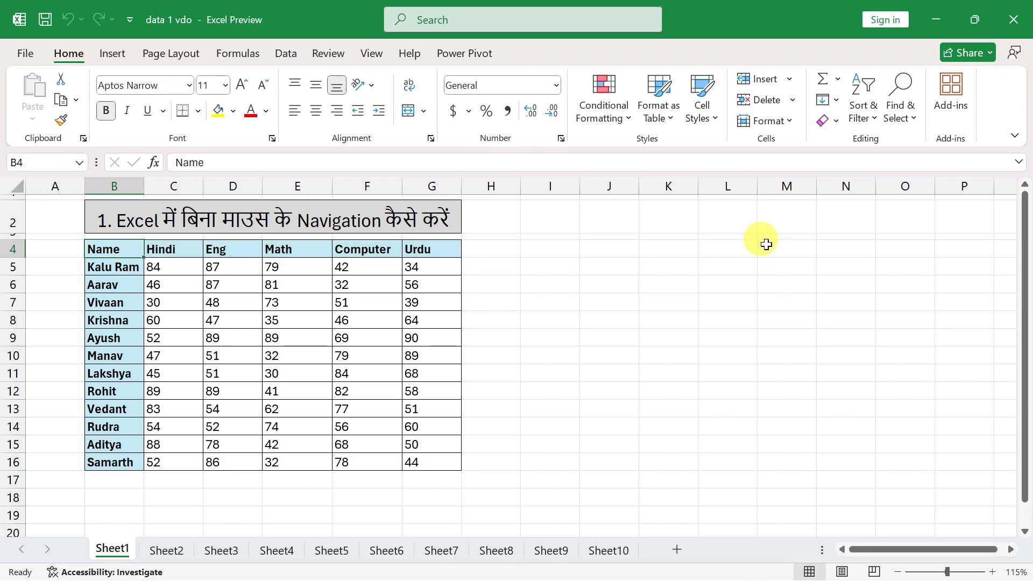
Extend the selection down the Name column to Vedant with Shift+Down, then return to Name.
{"action": "key", "text": "shift+Down"}
{"action": "key", "text": "shift+Down"}
{"action": "key", "text": "shift+Down"}
{"action": "key", "text": "shift+Down"}
{"action": "key", "text": "shift+Down"}
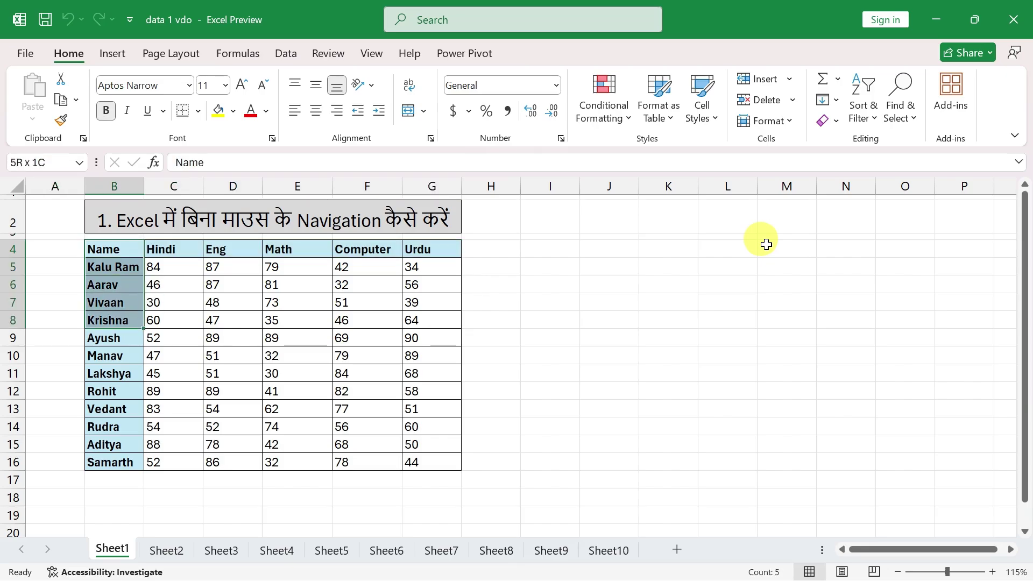
{"action": "key", "text": "shift+Down"}
{"action": "key", "text": "shift+Down"}
{"action": "key", "text": "Up"}
{"action": "key", "text": "Up"}
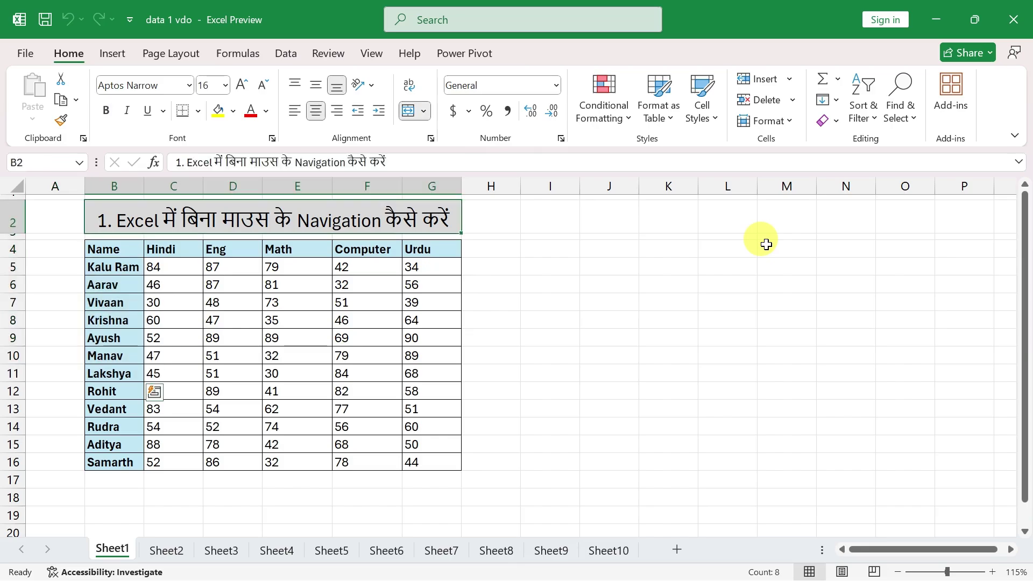
{"action": "key", "text": "Down"}
{"action": "key", "text": "Down"}
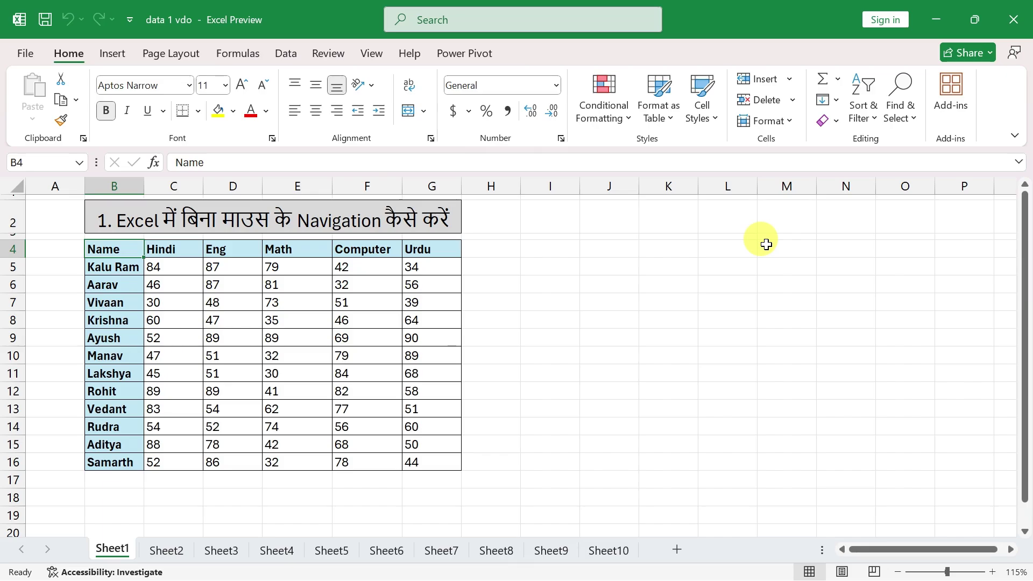
{"action": "key", "text": "shift+Down"}
{"action": "key", "text": "shift+Down"}
{"action": "key", "text": "shift+Down"}
{"action": "key", "text": "shift+Down"}
{"action": "key", "text": "shift+Down"}
{"action": "key", "text": "shift+Down"}
{"action": "key", "text": "shift+Down"}
{"action": "key", "text": "shift+Down"}
{"action": "key", "text": "shift+Down"}
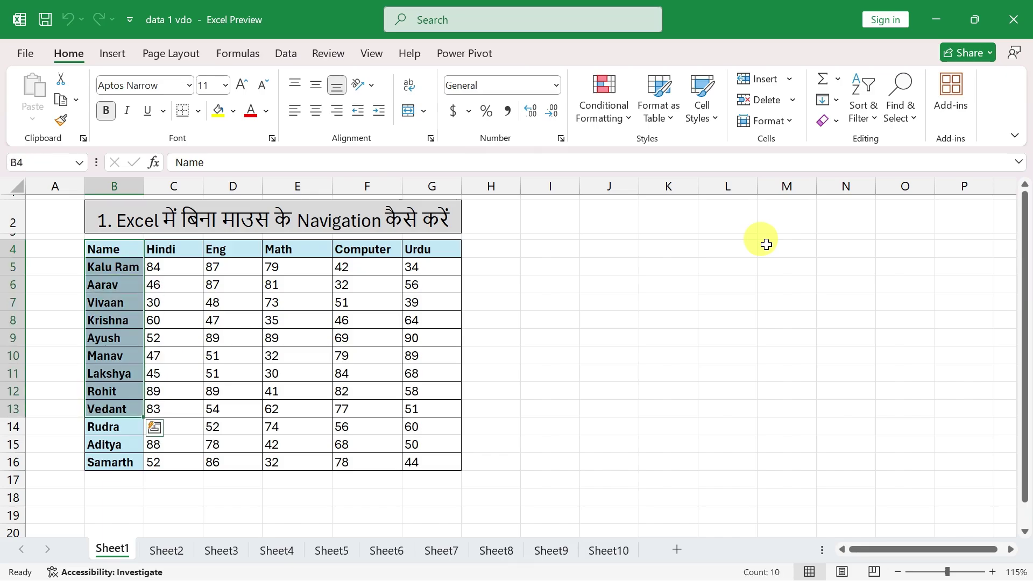
{"action": "key", "text": "Up"}
{"action": "key", "text": "Down"}
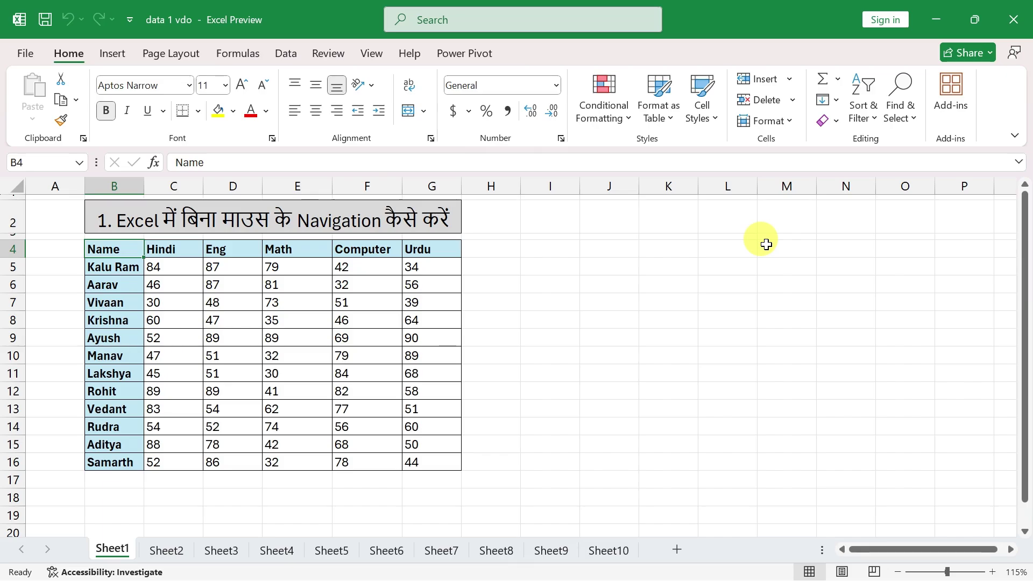
Select the whole header row with Ctrl+Shift+Right, then select Urdu G4:G16 with Ctrl+Shift+Down.
{"action": "key", "text": "ctrl+shift+Right"}
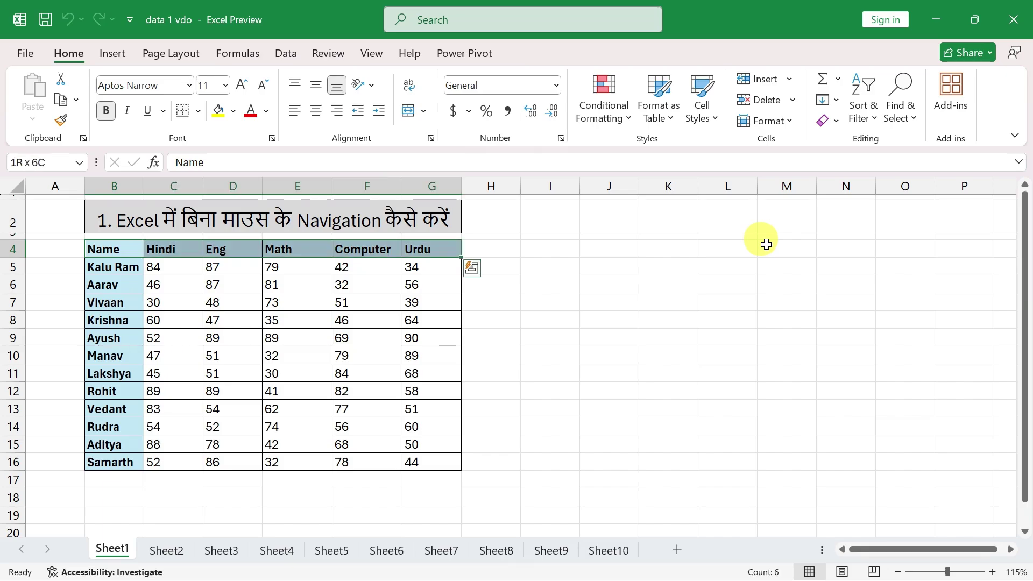
{"action": "key", "text": "Right"}
{"action": "key", "text": "Right"}
{"action": "key", "text": "Right"}
{"action": "key", "text": "Right"}
{"action": "key", "text": "Right"}
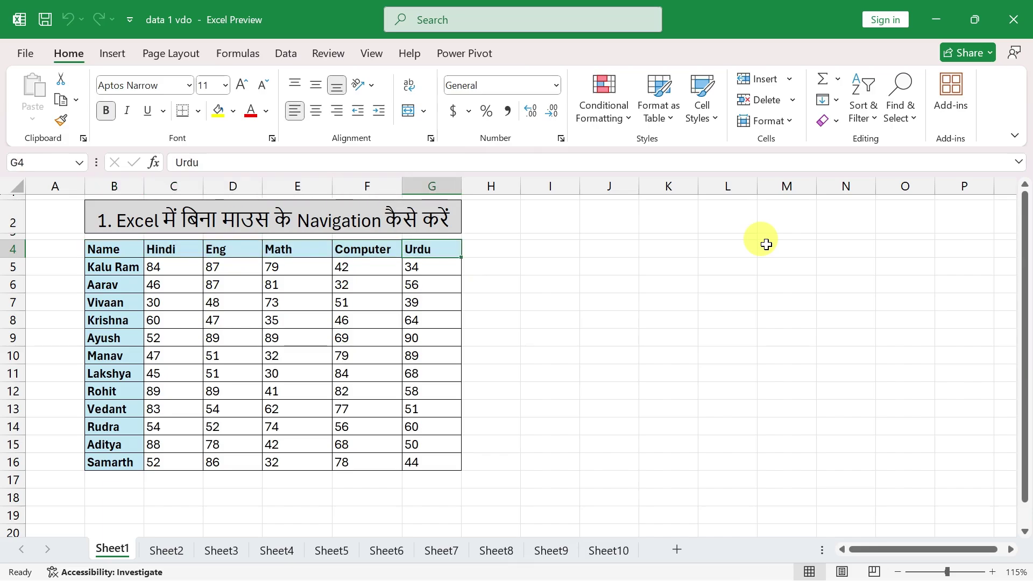
{"action": "key", "text": "ctrl+shift+Down"}
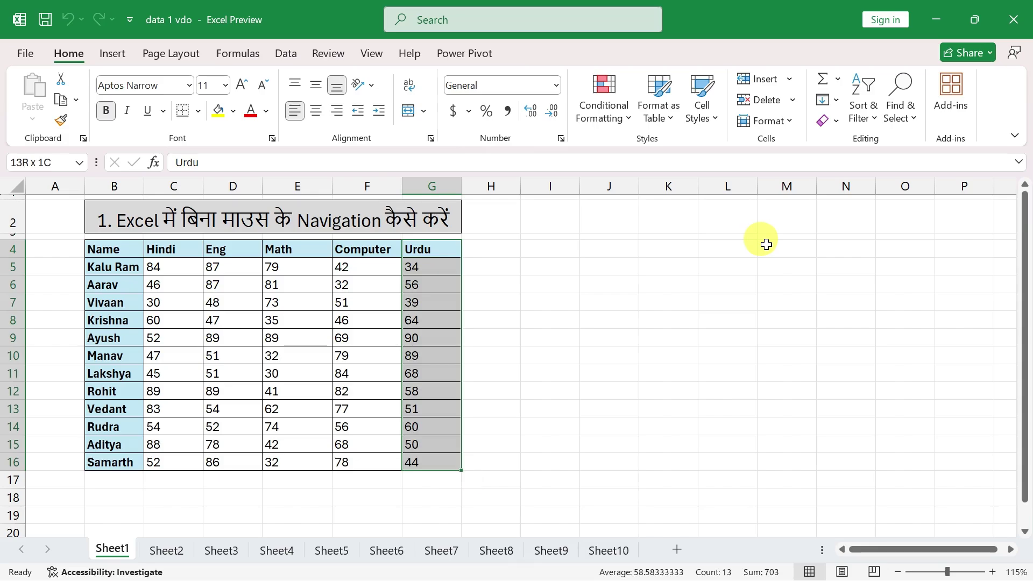
{"action": "key", "text": "ctrl+q"}
{"action": "key", "text": "Left"}
{"action": "key", "text": "Left"}
{"action": "key", "text": "Escape"}
{"action": "key", "text": "Left"}
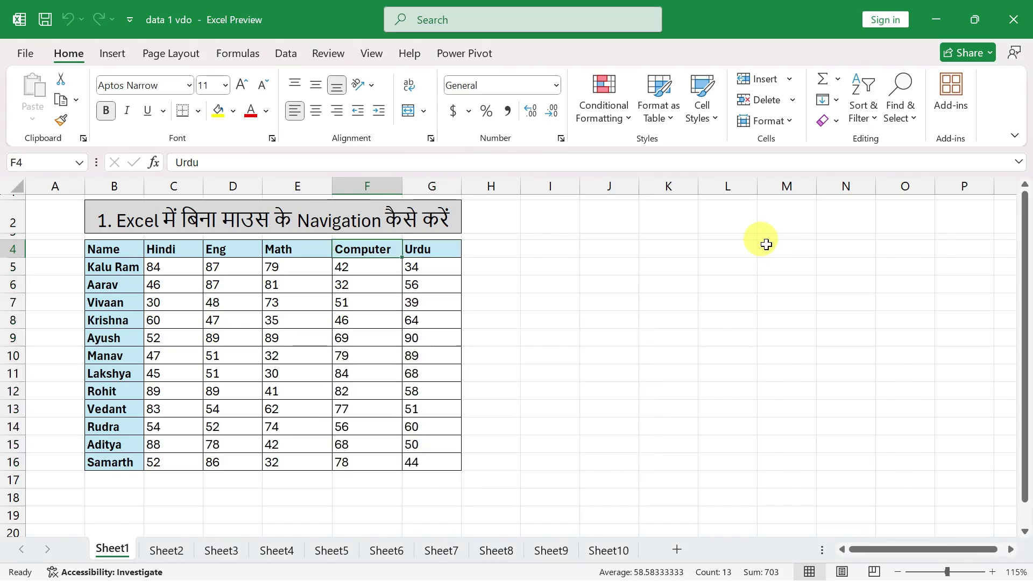
{"action": "key", "text": "Left"}
{"action": "key", "text": "Left"}
{"action": "key", "text": "Left"}
{"action": "key", "text": "Left"}
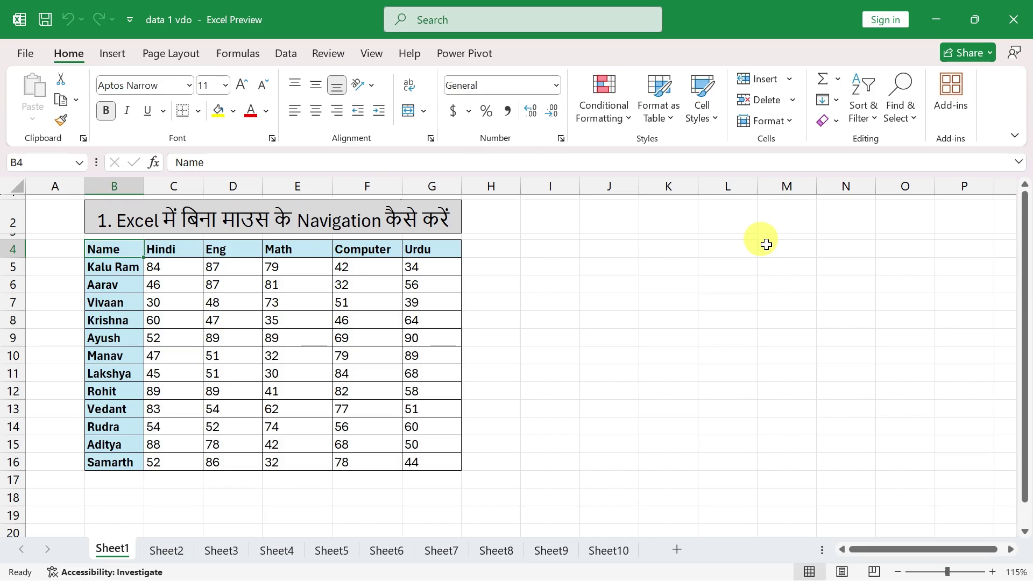
{"action": "key", "text": "ctrl+Right"}
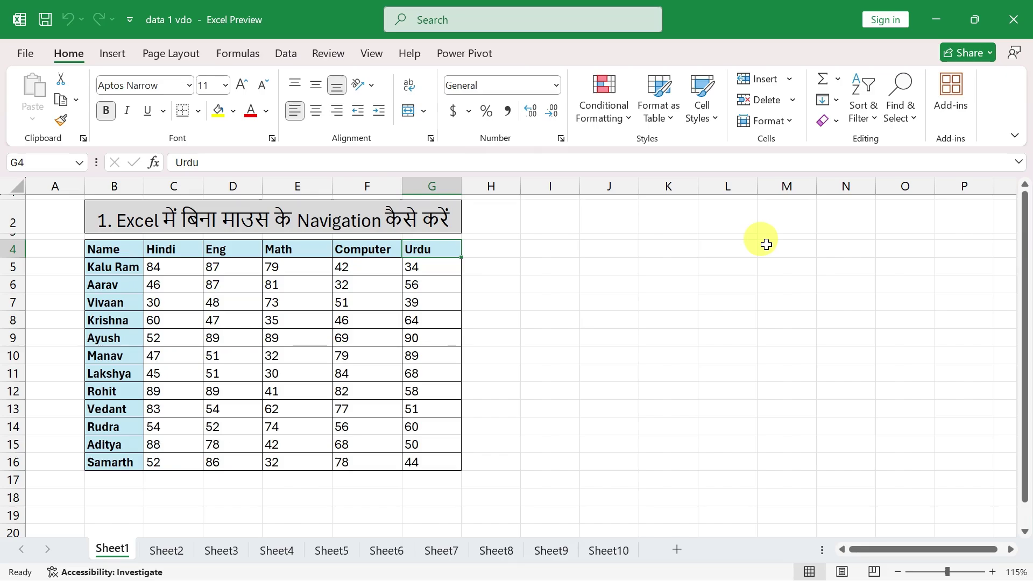
{"action": "key", "text": "ctrl+Down"}
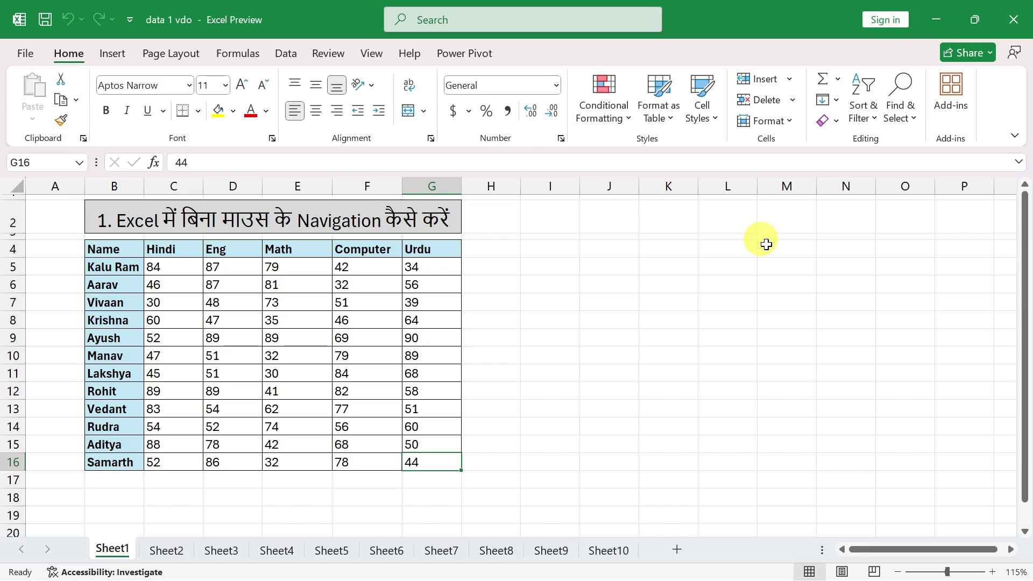
{"action": "key", "text": "ctrl+Up"}
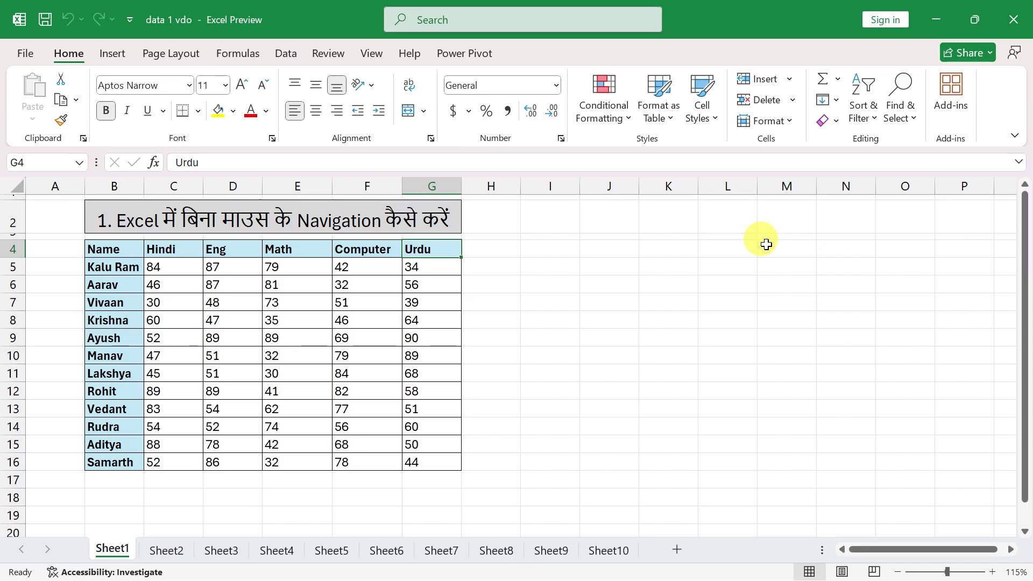
{"action": "key", "text": "ctrl+Left"}
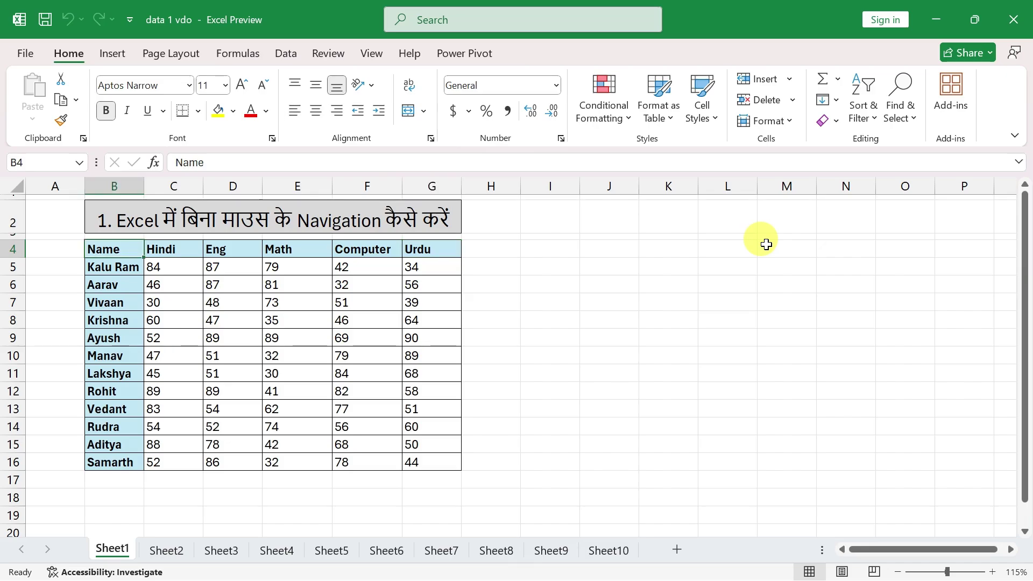
{"action": "key", "text": "ctrl+a"}
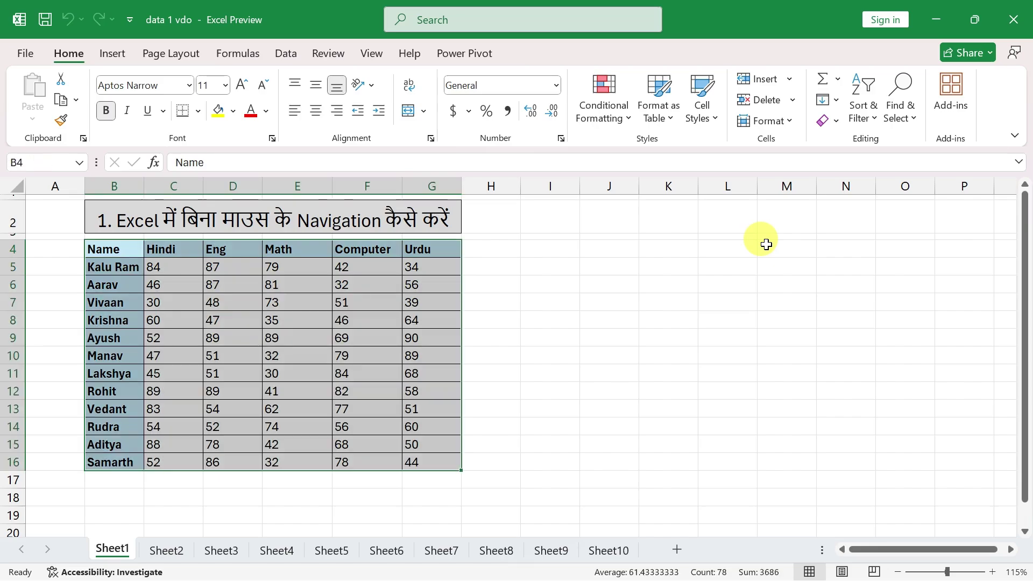
{"action": "key", "text": "Down"}
{"action": "key", "text": "Up"}
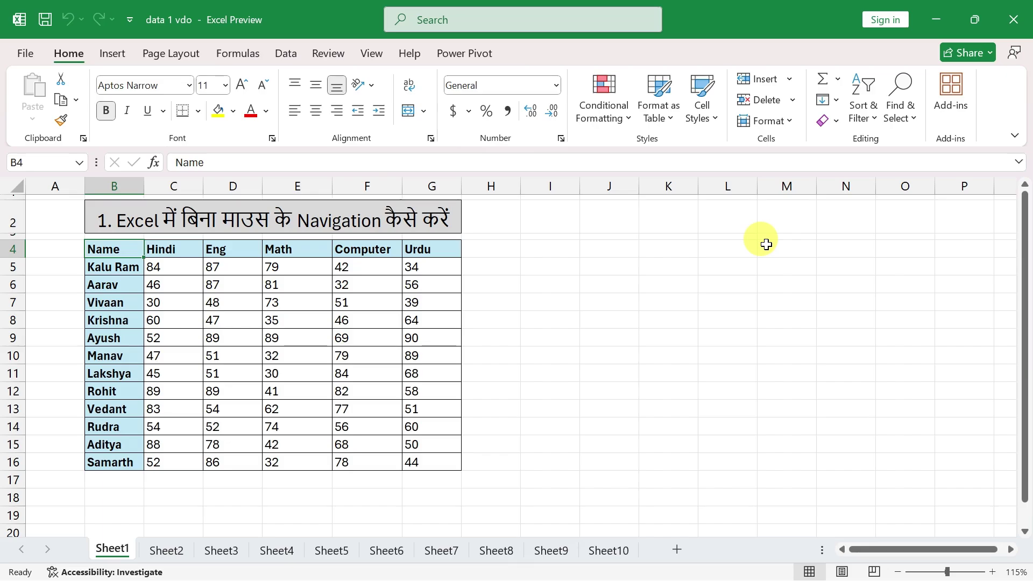
{"action": "key", "text": "ctrl+shift+Right"}
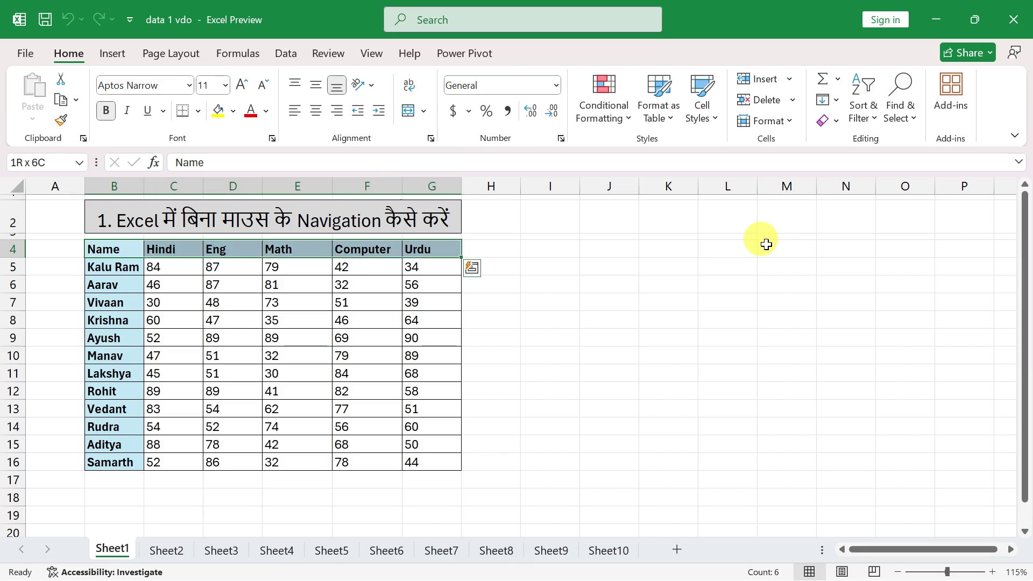
{"action": "key", "text": "ctrl+shift+Down"}
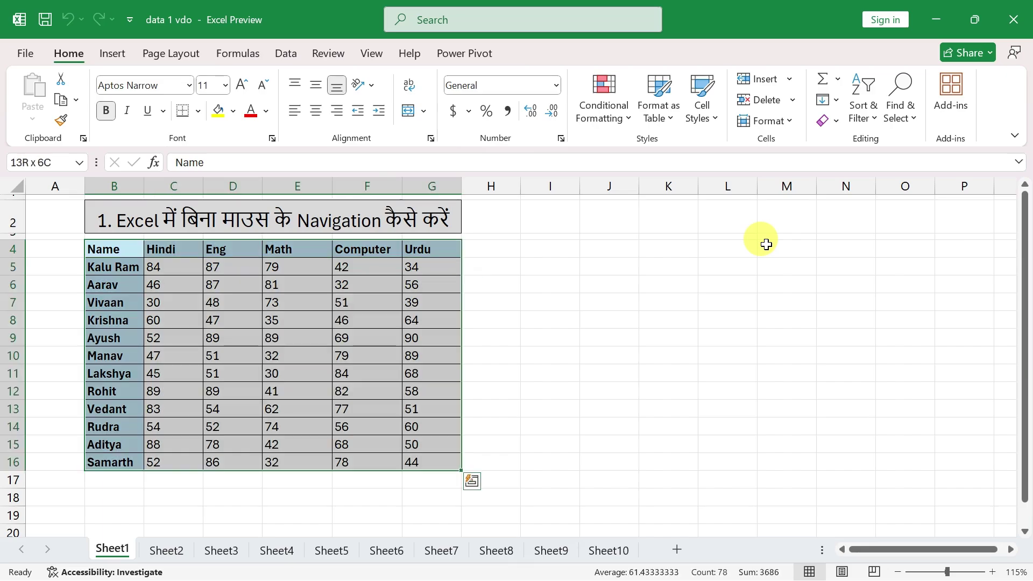
{"action": "left_click", "coordinate": [104, 256]}
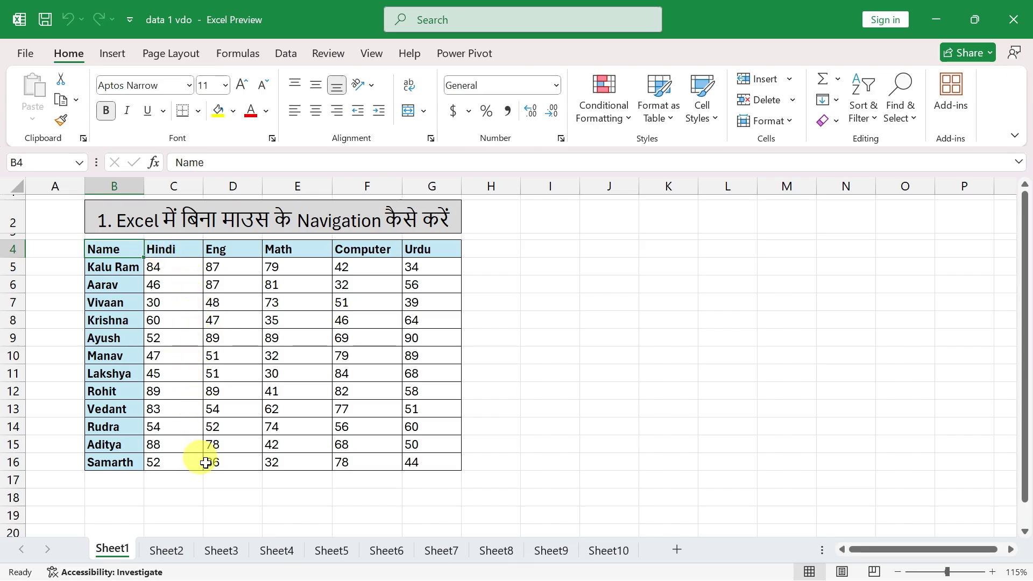
On Sheet2, select the entire marks table with Ctrl+A, then collapse back to the Name cell.
{"action": "left_click", "coordinate": [166, 551]}
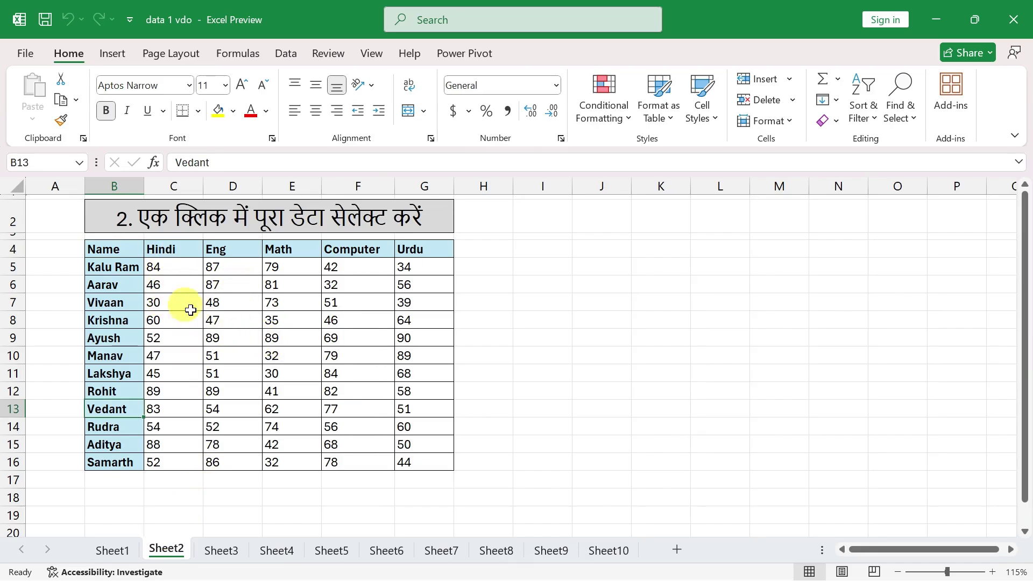
{"action": "left_click", "coordinate": [273, 311]}
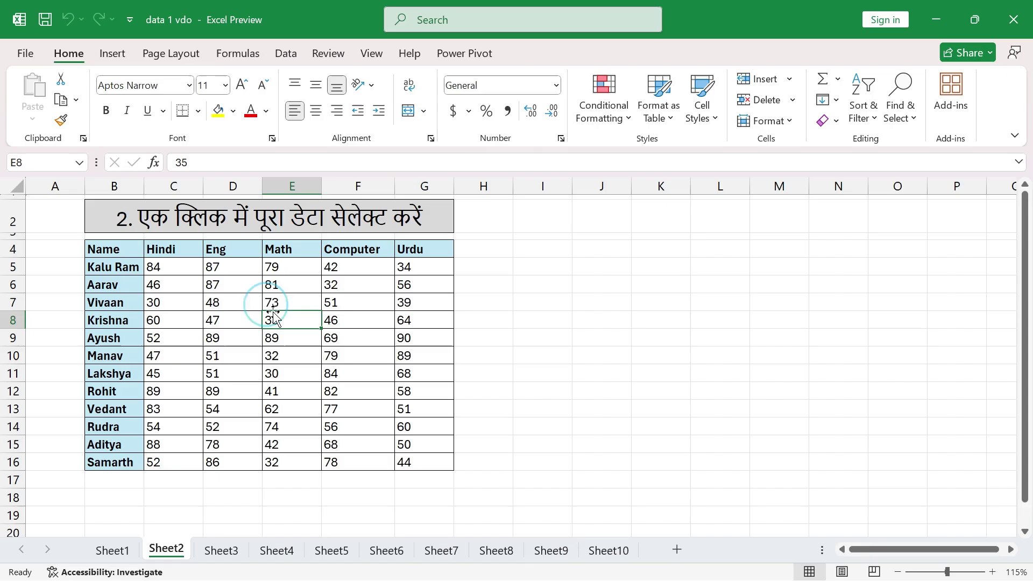
{"action": "left_click", "coordinate": [208, 300]}
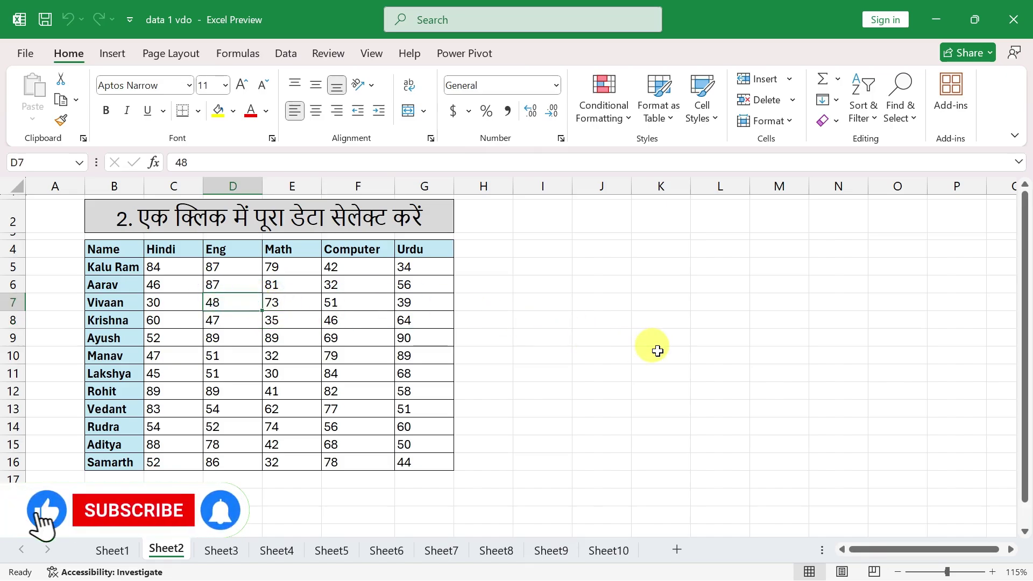
{"action": "key", "text": "ctrl+a"}
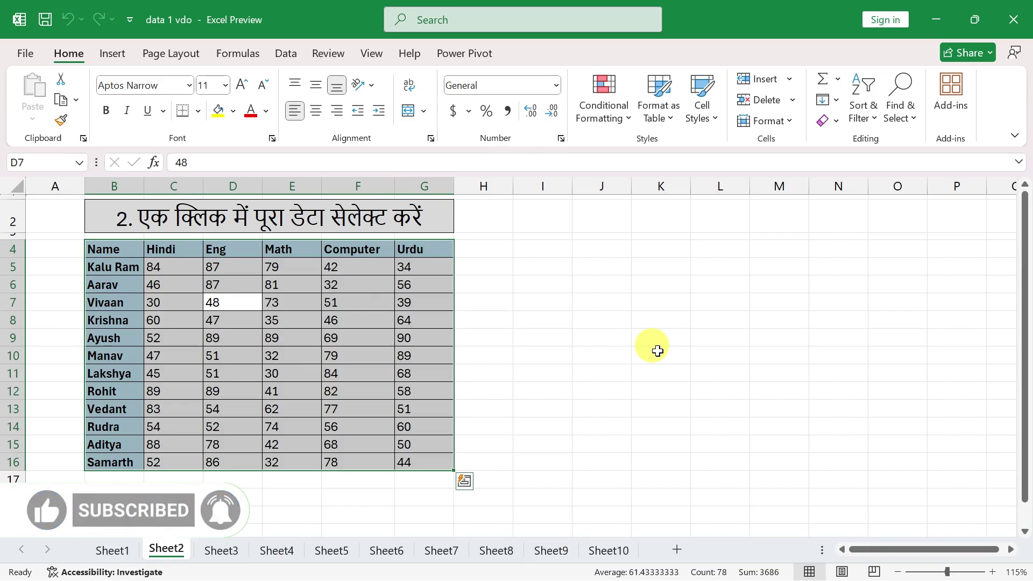
{"action": "left_click", "coordinate": [96, 248]}
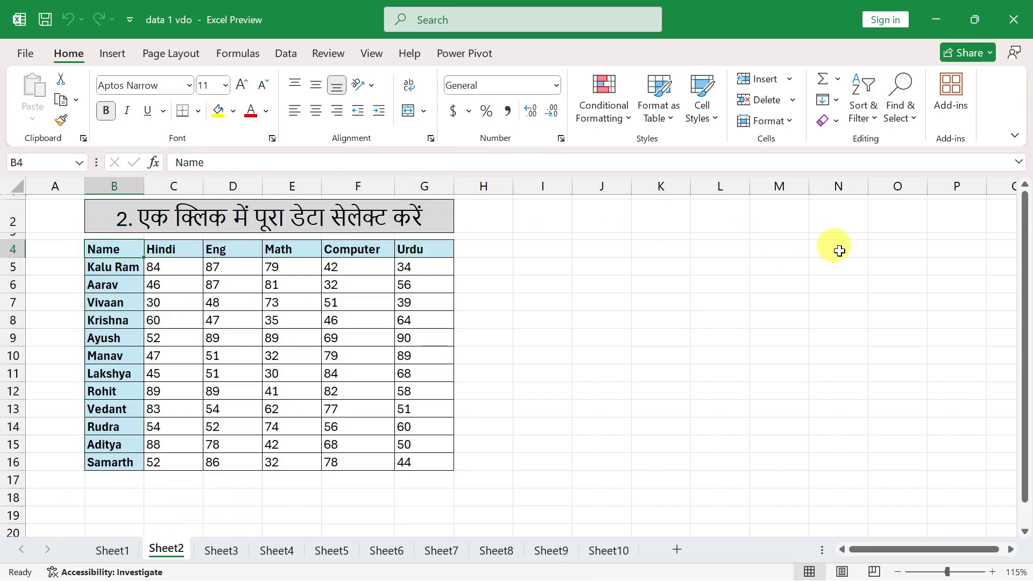
{"action": "key", "text": "ctrl+a"}
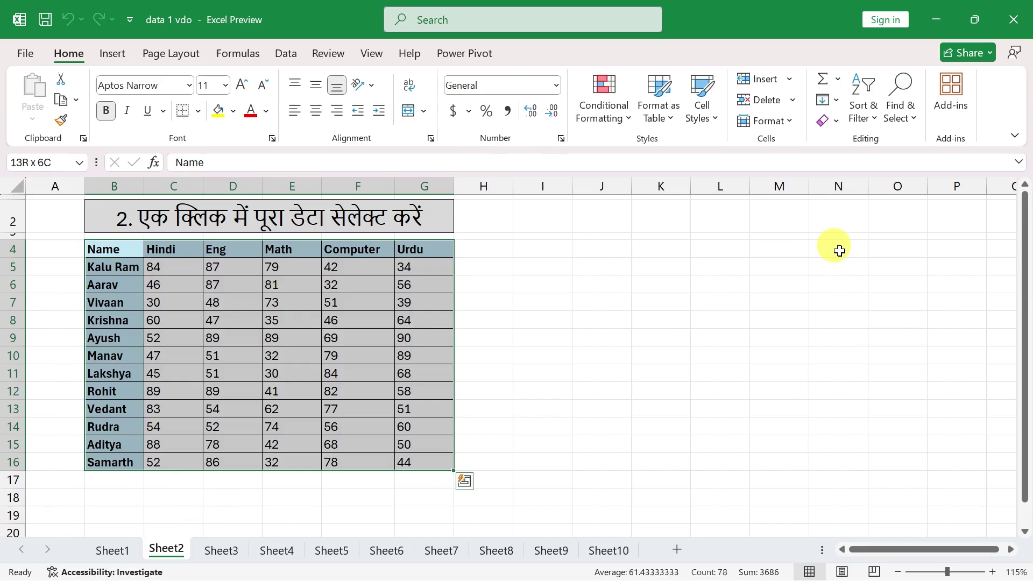
{"action": "key", "text": "Left"}
{"action": "key", "text": "Right"}
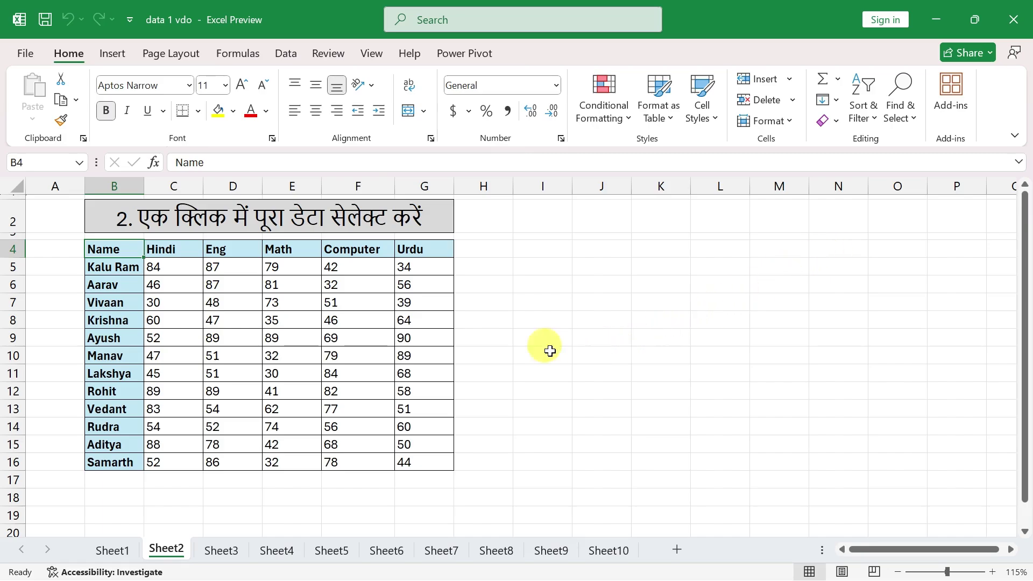
On Sheet3, type trial entries d, g and dfg into column J, then undo one.
{"action": "left_click", "coordinate": [221, 550]}
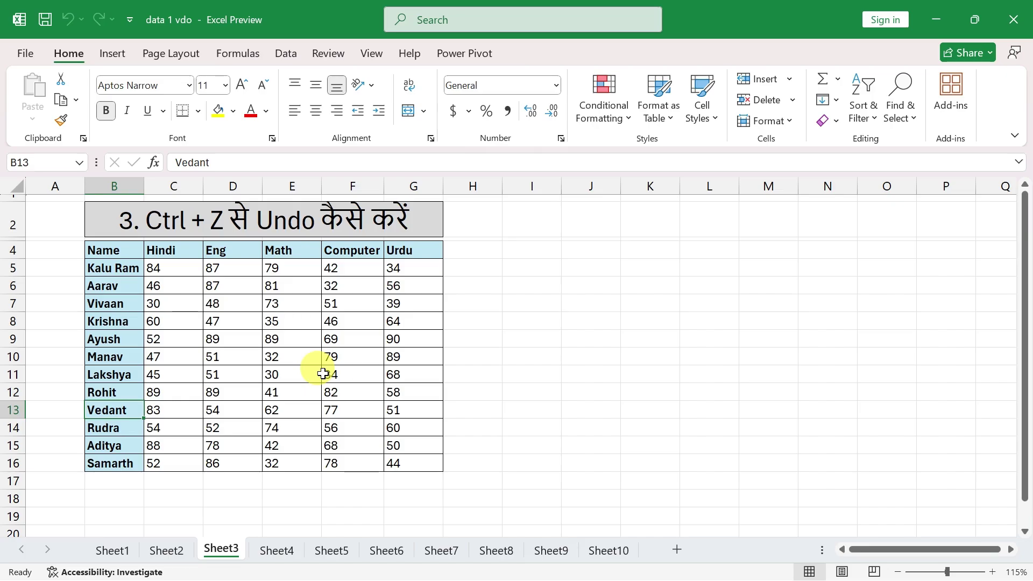
{"action": "left_click", "coordinate": [565, 305]}
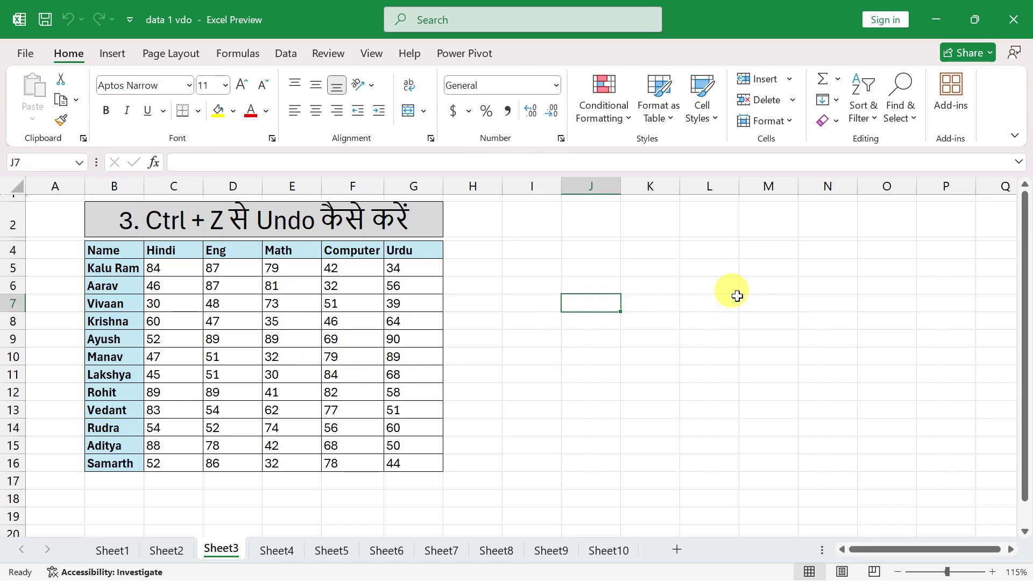
{"action": "type", "text": "d"}
{"action": "key", "text": "Return"}
{"action": "type", "text": "g"}
{"action": "key", "text": "Return"}
{"action": "type", "text": "dfg"}
{"action": "key", "text": "Return"}
{"action": "type", "text": "dfg"}
{"action": "key", "text": "Return"}
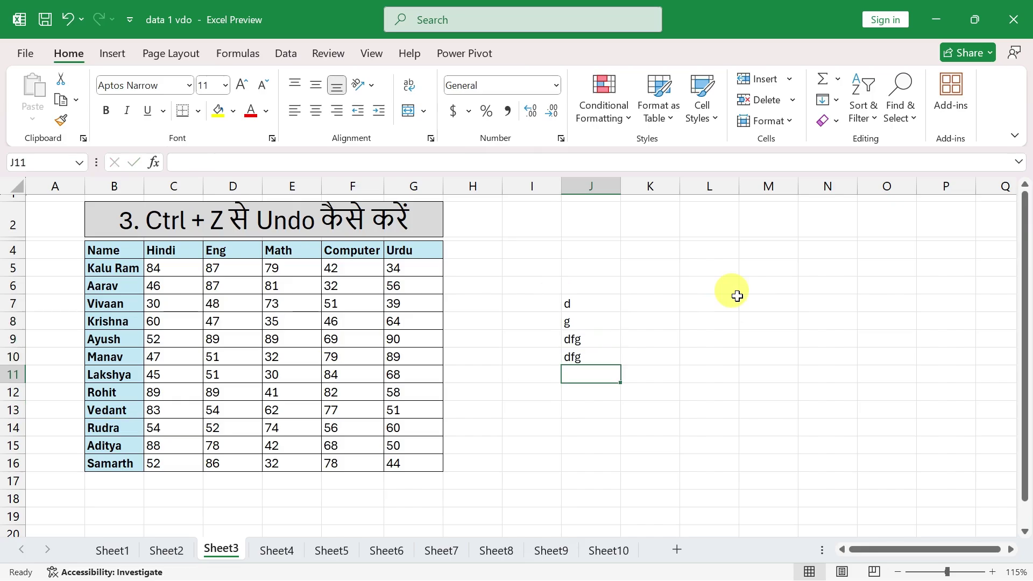
{"action": "key", "text": "ctrl+z"}
{"action": "key", "text": "ctrl+z"}
{"action": "key", "text": "ctrl+z"}
{"action": "key", "text": "ctrl+z"}
Delete all Urdu marks G5:G16, then restore them with Ctrl+Z.
{"action": "key", "text": "Left"}
{"action": "key", "text": "Left"}
{"action": "key", "text": "Left"}
{"action": "key", "text": "Up"}
{"action": "key", "text": "Up"}
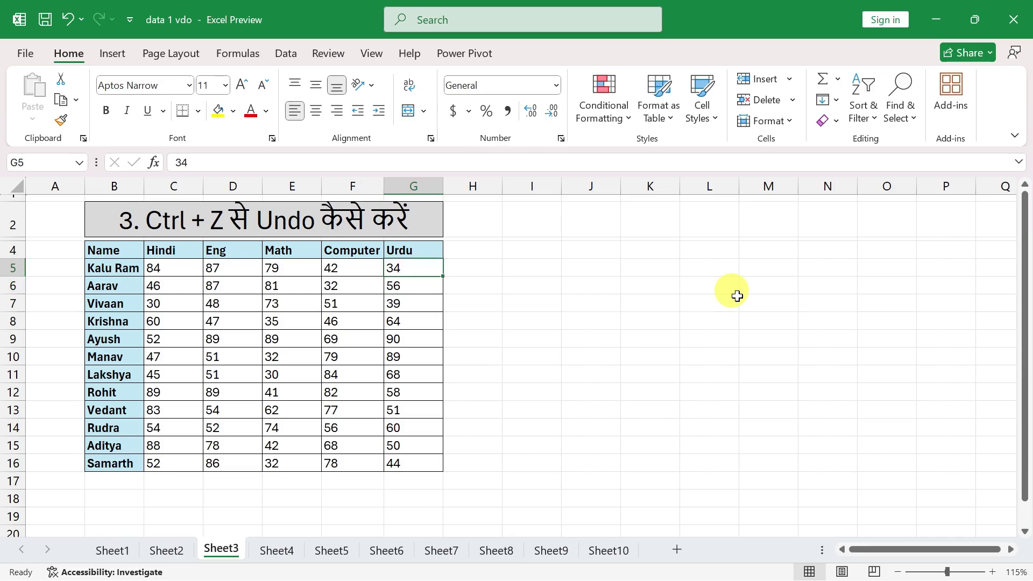
{"action": "key", "text": "ctrl+shift+Down"}
{"action": "key", "text": "Delete"}
{"action": "key", "text": "Down"}
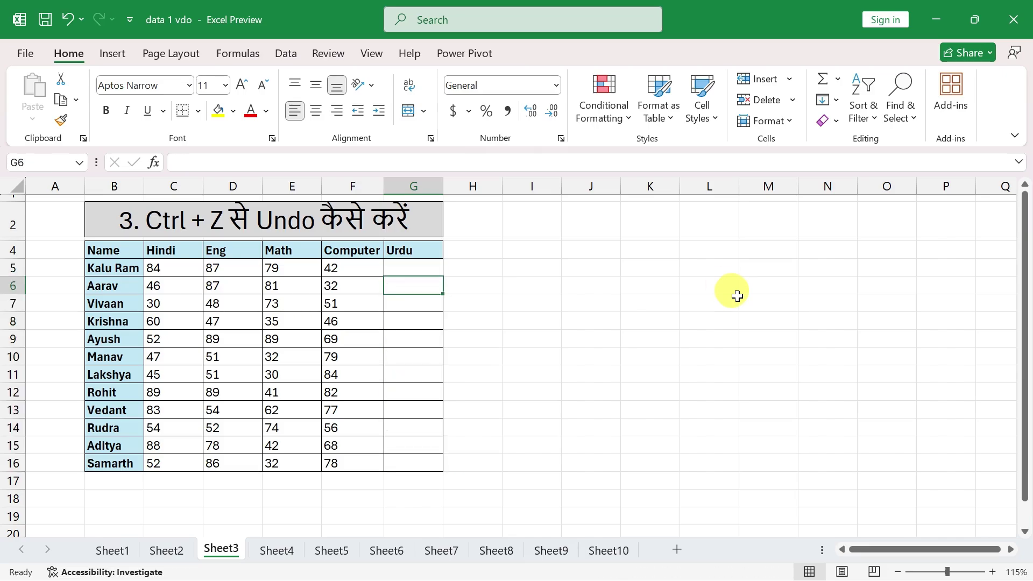
{"action": "key", "text": "Right"}
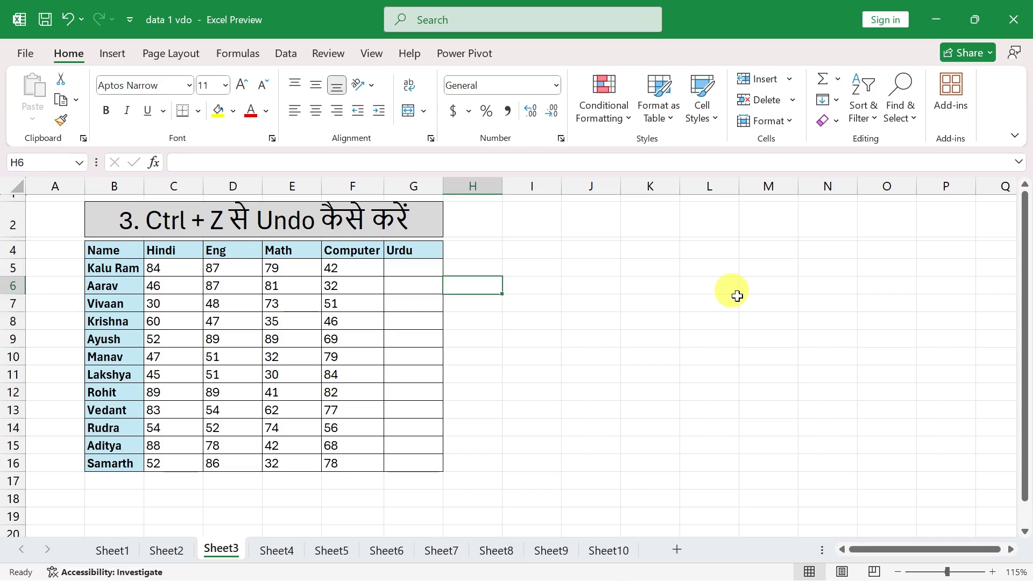
{"action": "key", "text": "ctrl+z"}
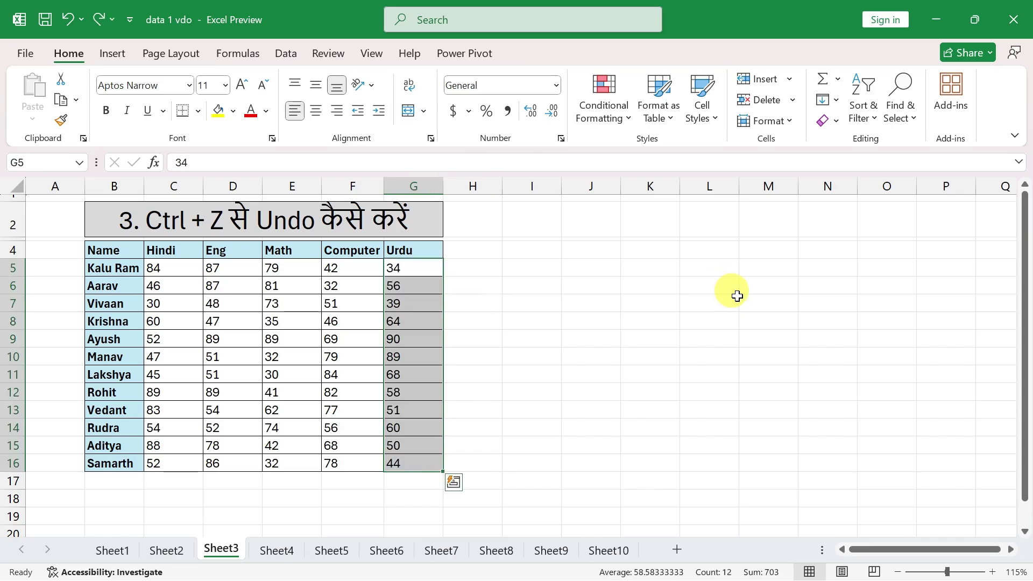
Change the Computer mark in F5 to 90.
{"action": "key", "text": "Left"}
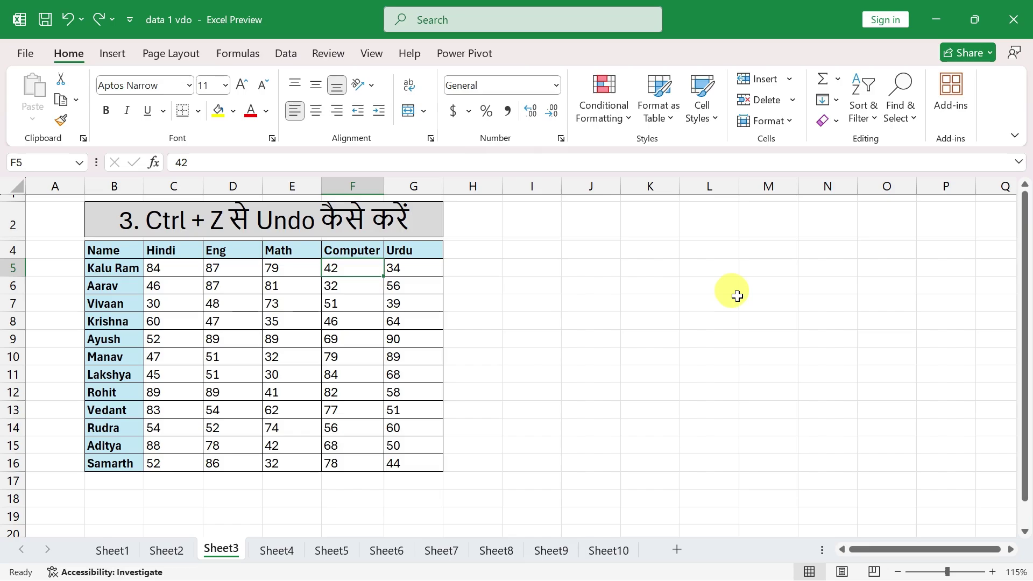
{"action": "key", "text": "Left"}
{"action": "key", "text": "Left"}
{"action": "key", "text": "Right"}
{"action": "key", "text": "Right"}
{"action": "type", "text": "90"}
{"action": "key", "text": "Return"}
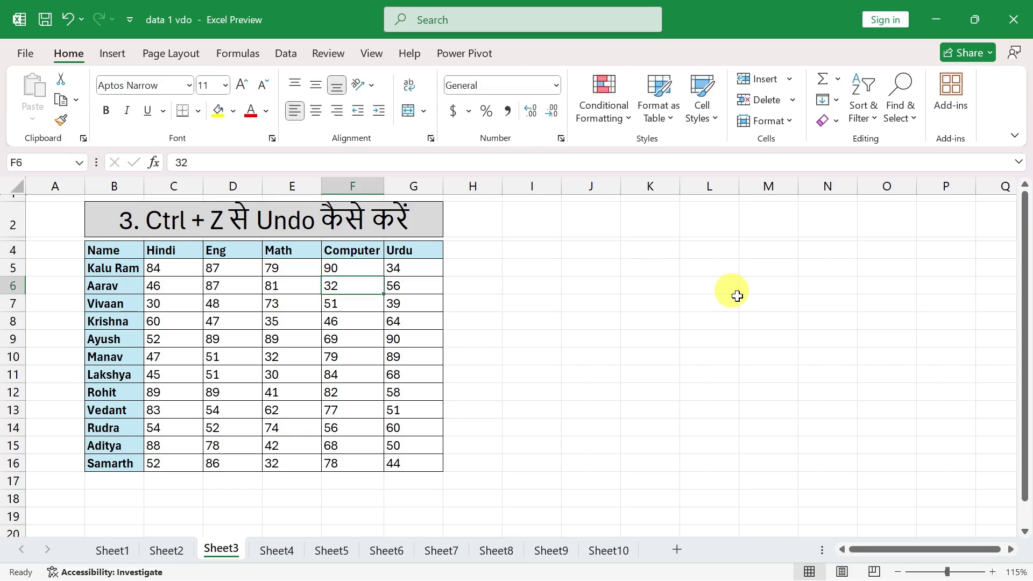
{"action": "key", "text": "Down"}
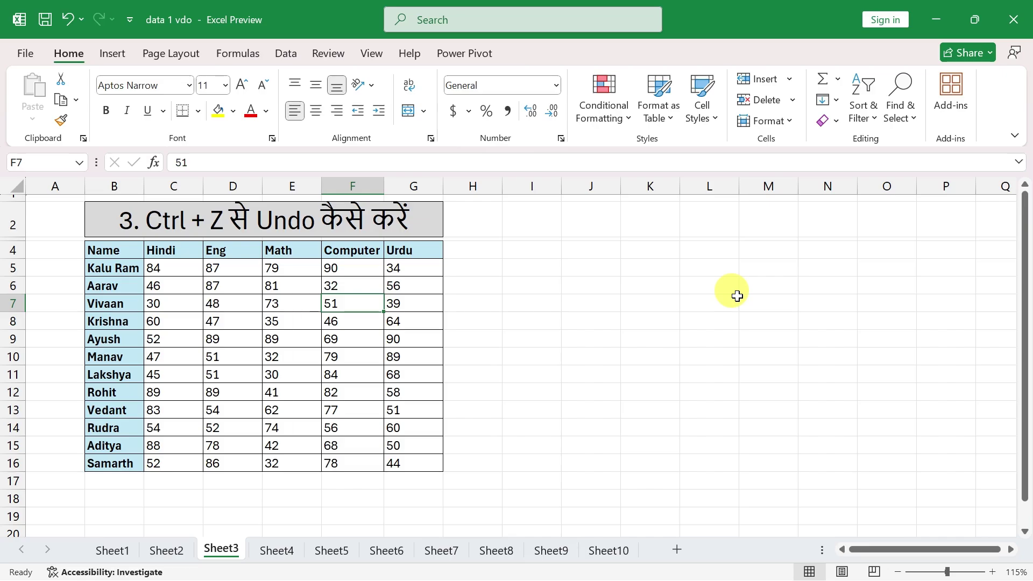
Undo the F5 change and the remaining column J trial entries with repeated Ctrl+Z.
{"action": "key", "text": "ctrl+z"}
{"action": "key", "text": "ctrl+z"}
{"action": "key", "text": "ctrl+z"}
{"action": "key", "text": "ctrl+z"}
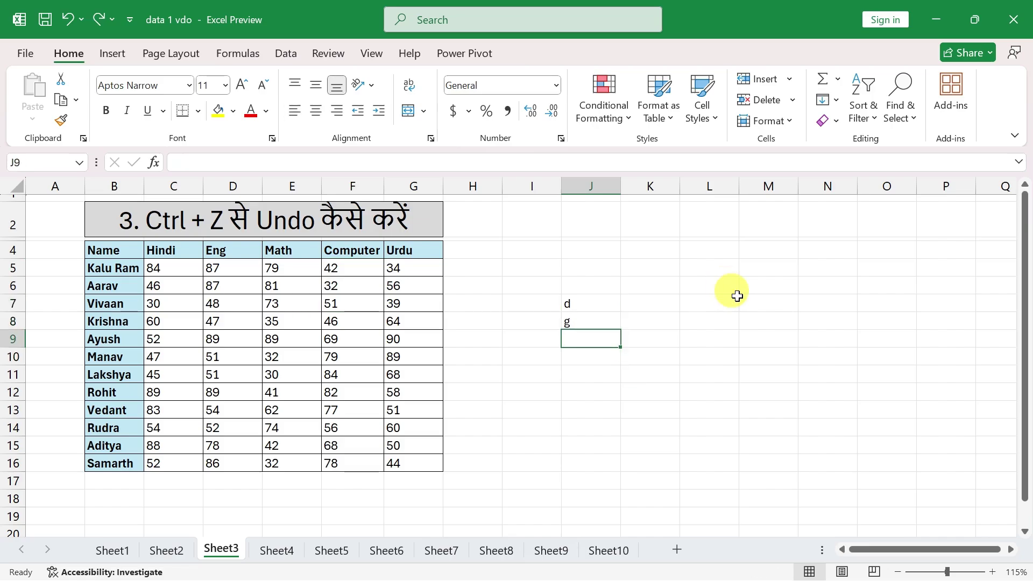
{"action": "key", "text": "ctrl+z"}
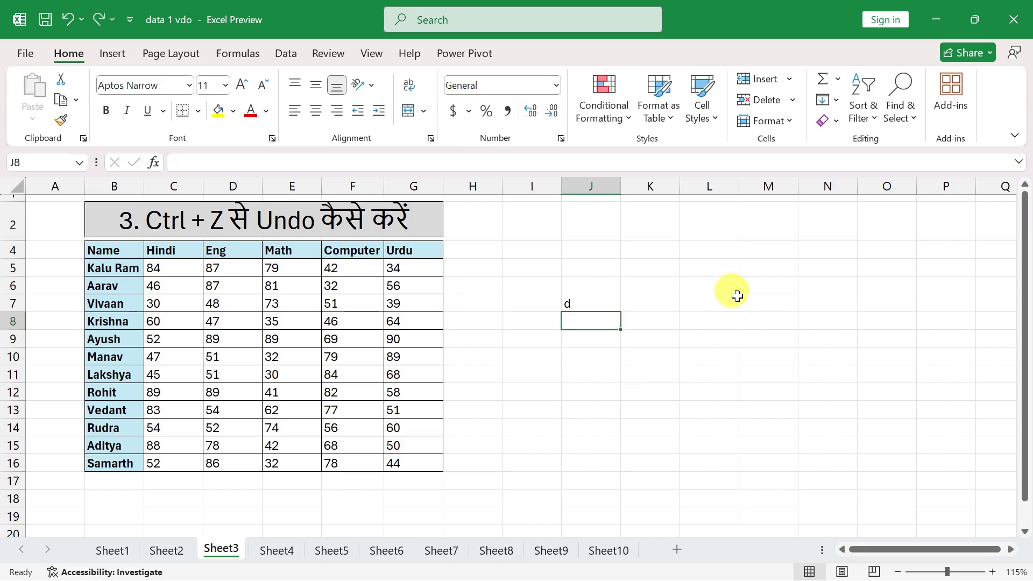
{"action": "key", "text": "Up"}
{"action": "key", "text": "Delete"}
{"action": "key", "text": "Left"}
{"action": "key", "text": "Left"}
{"action": "key", "text": "Left"}
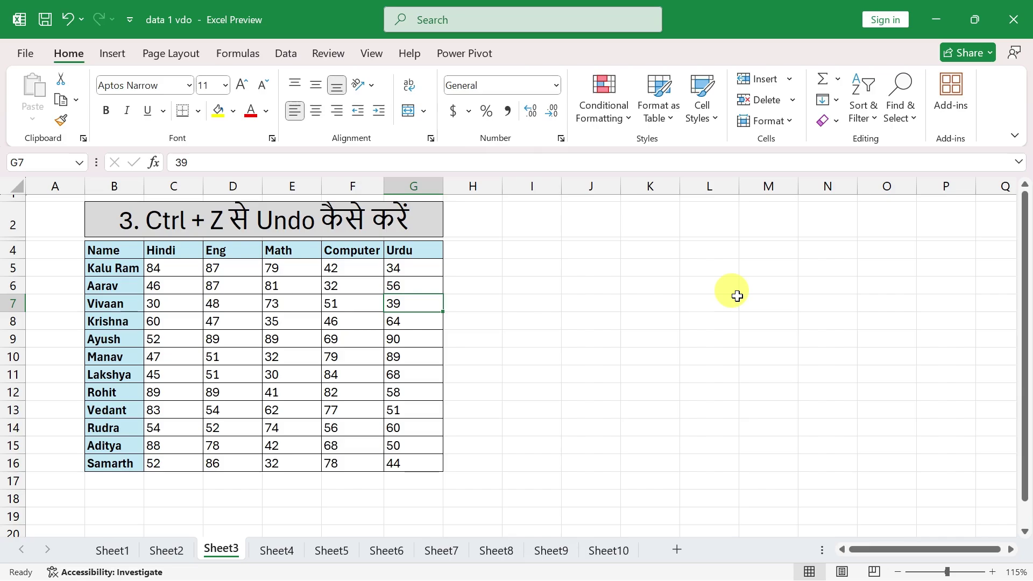
On Sheet4, type trial entries such as 'dfb dxf bdx bdx xcvbd' into columns J and K.
{"action": "left_click", "coordinate": [279, 551]}
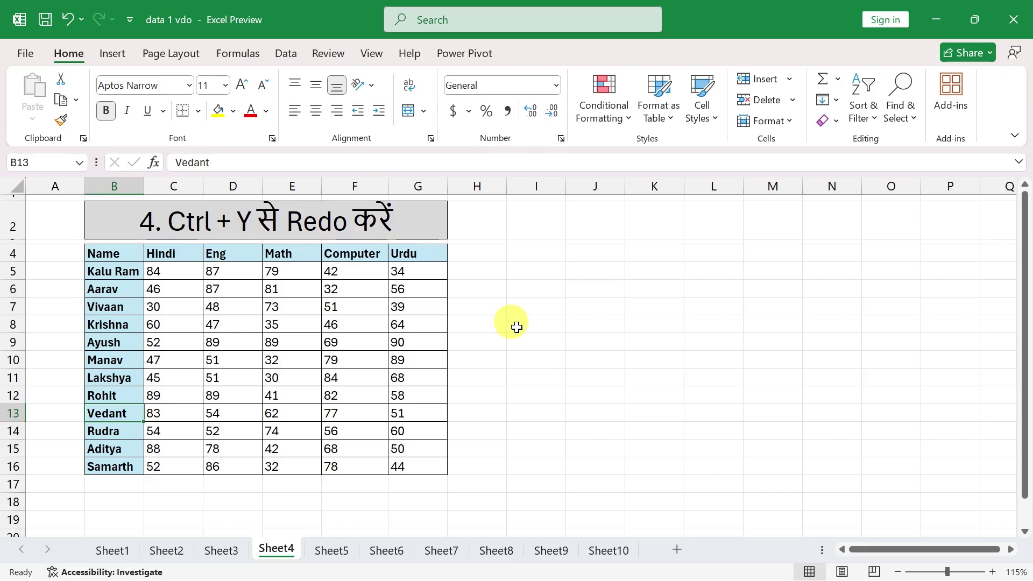
{"action": "left_click", "coordinate": [583, 288]}
{"action": "key", "text": "Return"}
{"action": "type", "text": "dfb dxf bdx bdx xcvbd"}
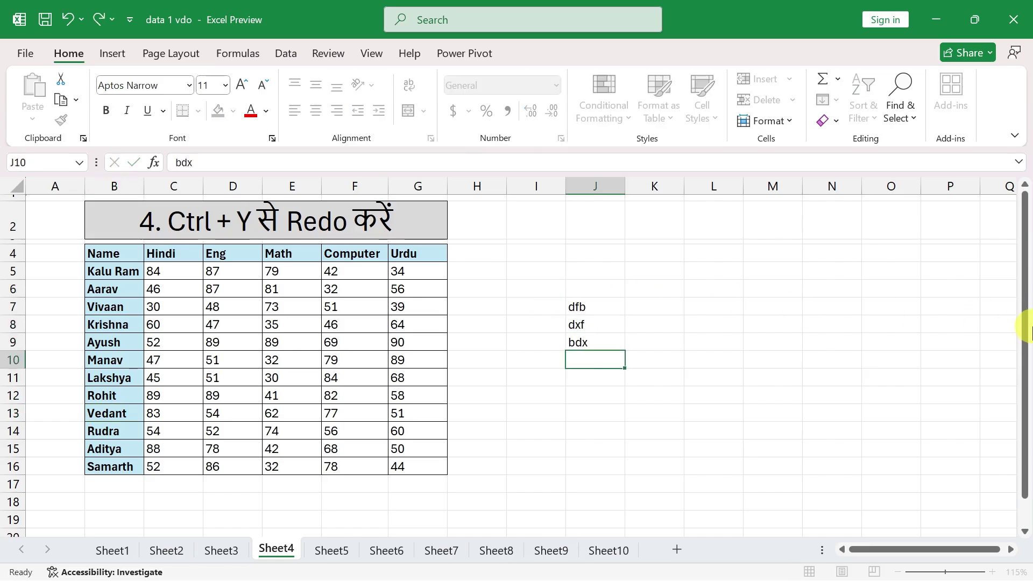
{"action": "key", "text": "Tab"}
{"action": "type", "text": "fb"}
{"action": "key", "text": "Up"}
{"action": "type", "text": "df"}
{"action": "key", "text": "Up"}
{"action": "type", "text": "b"}
Type trial entries 'bfg fgb' and 'fg bfg' into column L.
{"action": "key", "text": "Up"}
{"action": "type", "text": "fg"}
{"action": "key", "text": "Up"}
{"action": "type", "text": "brd"}
{"action": "key", "text": "Up"}
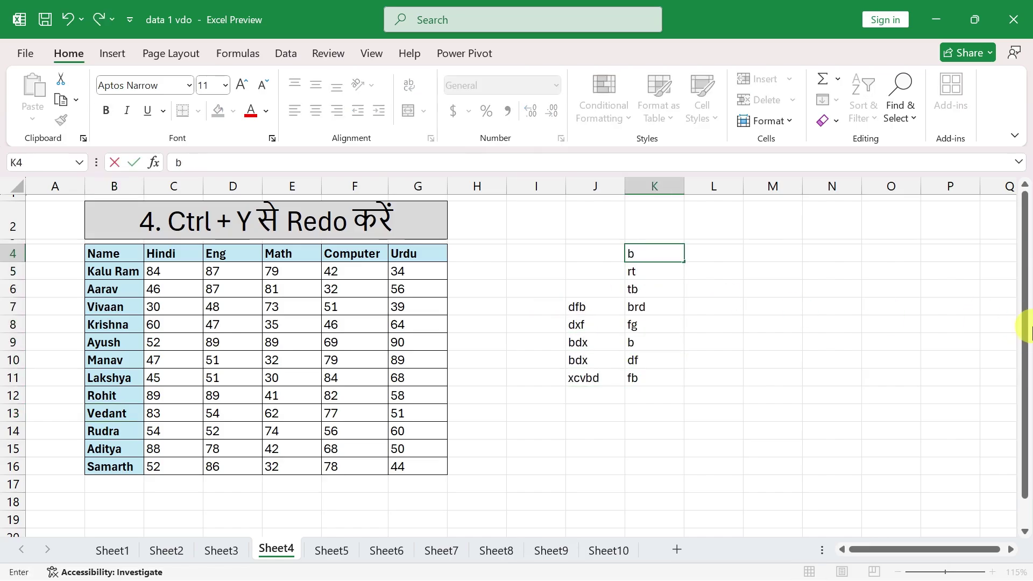
{"action": "key", "text": "Return"}
{"action": "type", "text": "bfg fgb"}
{"action": "key", "text": "Return"}
{"action": "type", "text": "fg bfg"}
{"action": "key", "text": "Return"}
{"action": "key", "text": "Return"}
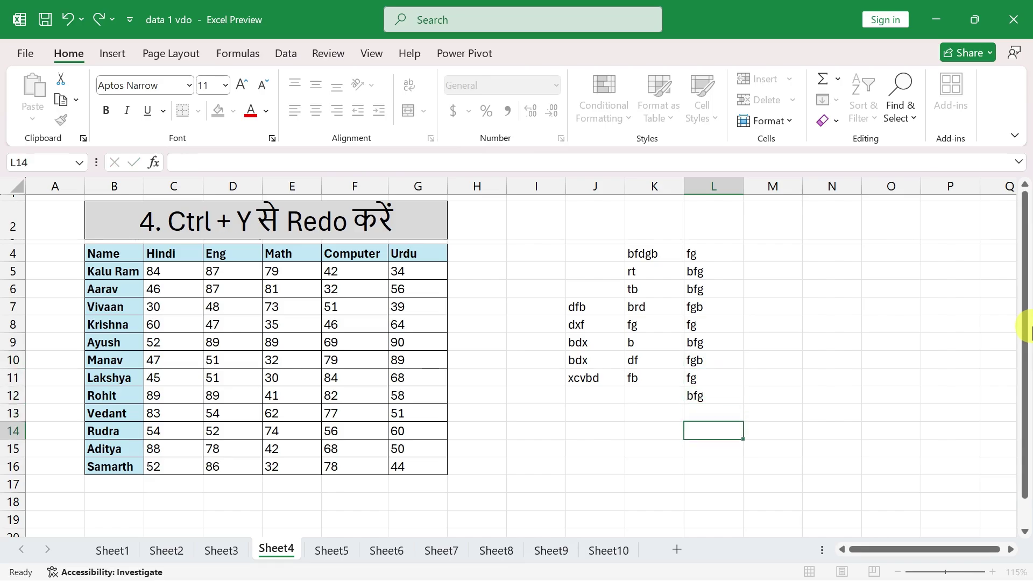
Undo all the trial entries back to dfb in J7 with Ctrl+Z, then flip to Sheet3.
{"action": "key", "text": "ctrl+z"}
{"action": "key", "text": "ctrl+z"}
{"action": "key", "text": "ctrl+z"}
{"action": "key", "text": "ctrl+z"}
{"action": "key", "text": "ctrl+z"}
{"action": "key", "text": "ctrl+z"}
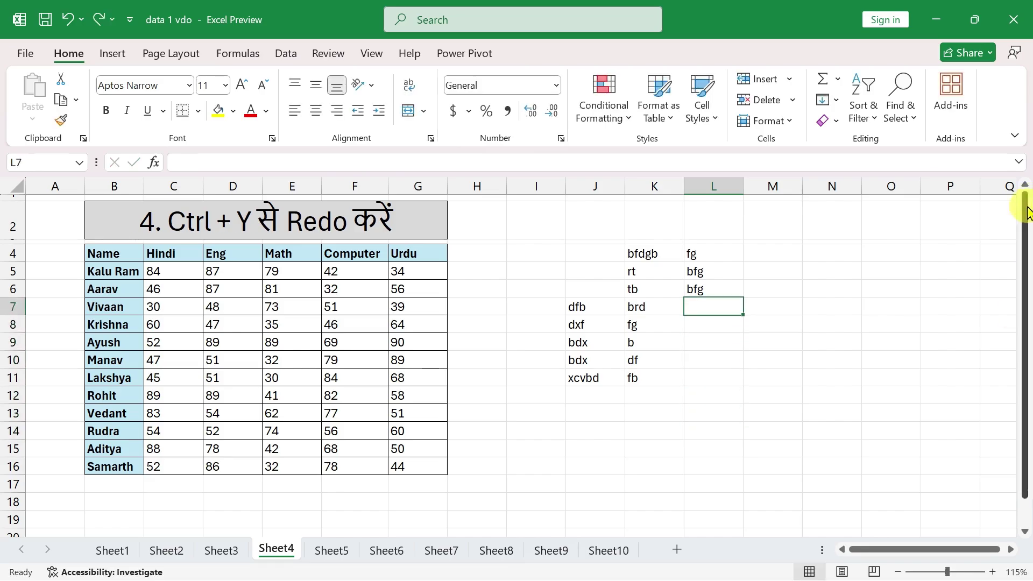
{"action": "left_click_drag", "start_coordinate": [699, 240], "coordinate": [702, 334]}
{"action": "left_click_drag", "start_coordinate": [659, 249], "coordinate": [661, 378]}
{"action": "left_click", "coordinate": [697, 307]}
{"action": "key", "text": "ctrl+z"}
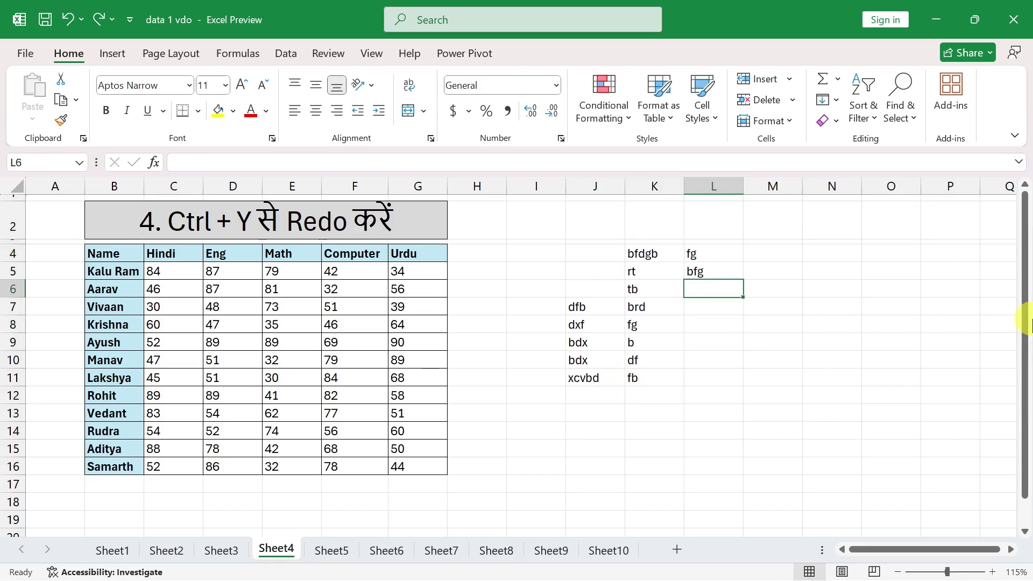
{"action": "key", "text": "ctrl+z"}
{"action": "key", "text": "ctrl+z"}
{"action": "key", "text": "ctrl+z"}
{"action": "key", "text": "ctrl+z"}
{"action": "key", "text": "ctrl+z"}
{"action": "key", "text": "ctrl+z"}
{"action": "key", "text": "ctrl+z"}
{"action": "key", "text": "ctrl+z"}
{"action": "key", "text": "ctrl+z"}
{"action": "key", "text": "ctrl+z"}
{"action": "key", "text": "ctrl+z"}
{"action": "key", "text": "ctrl+z"}
{"action": "key", "text": "ctrl+z"}
{"action": "key", "text": "ctrl+z"}
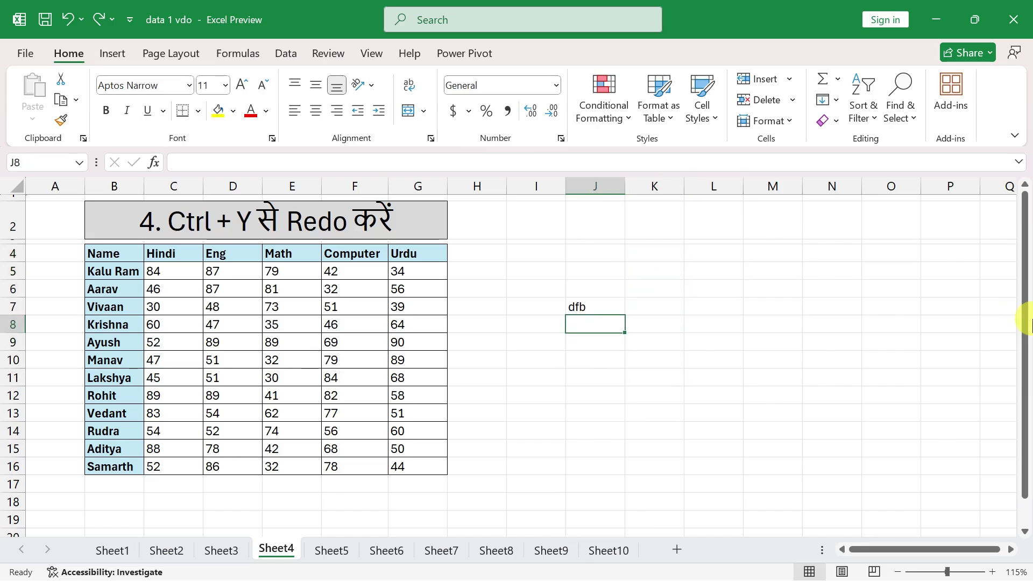
{"action": "key", "text": "ctrl+z"}
{"action": "key", "text": "ctrl+Page_Up"}
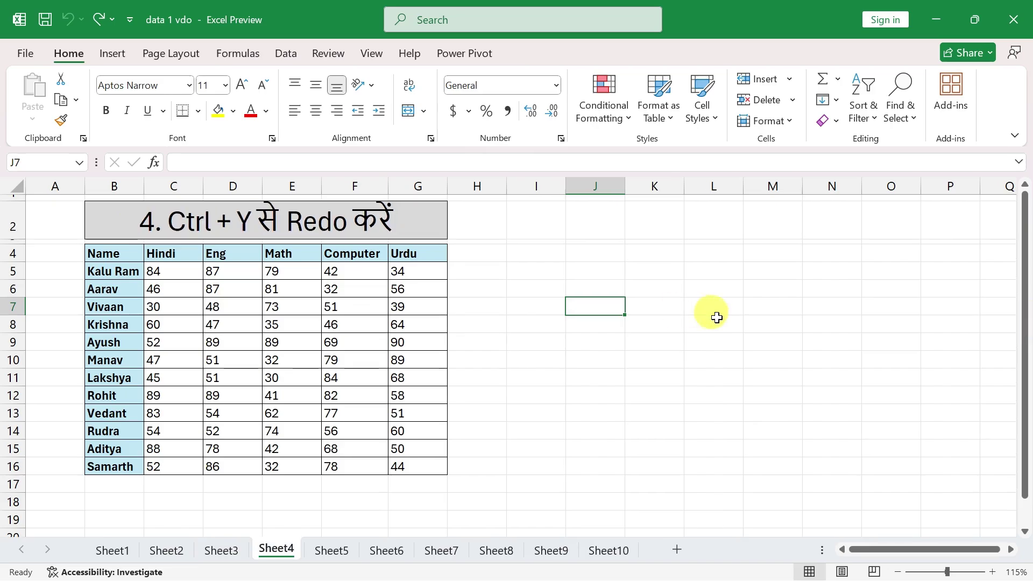
{"action": "key", "text": "ctrl+Page_Down"}
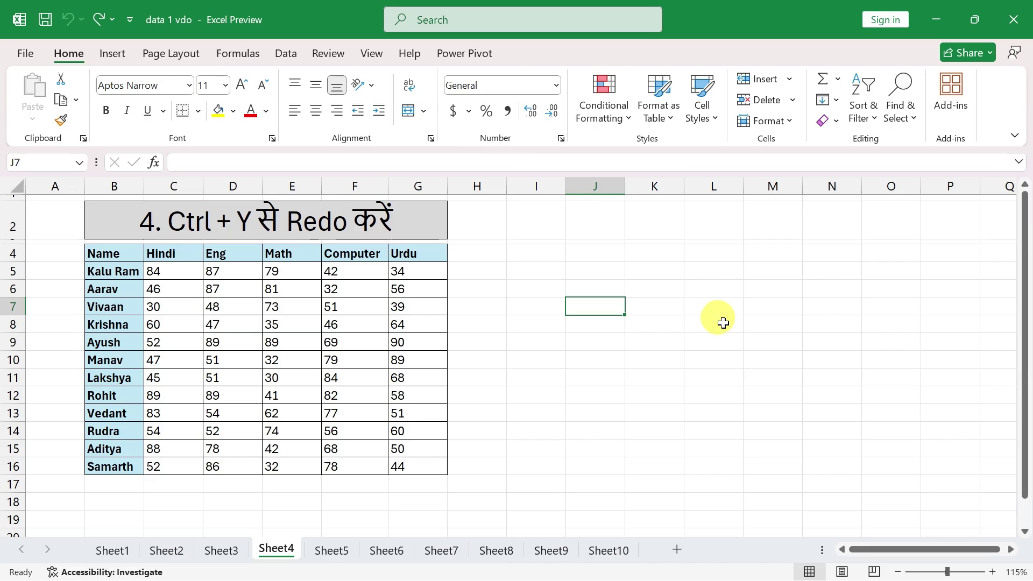
On Sheet5, enter a student's full name in I5 and 'dfbmnbgd' in J5.
{"action": "left_click", "coordinate": [331, 550]}
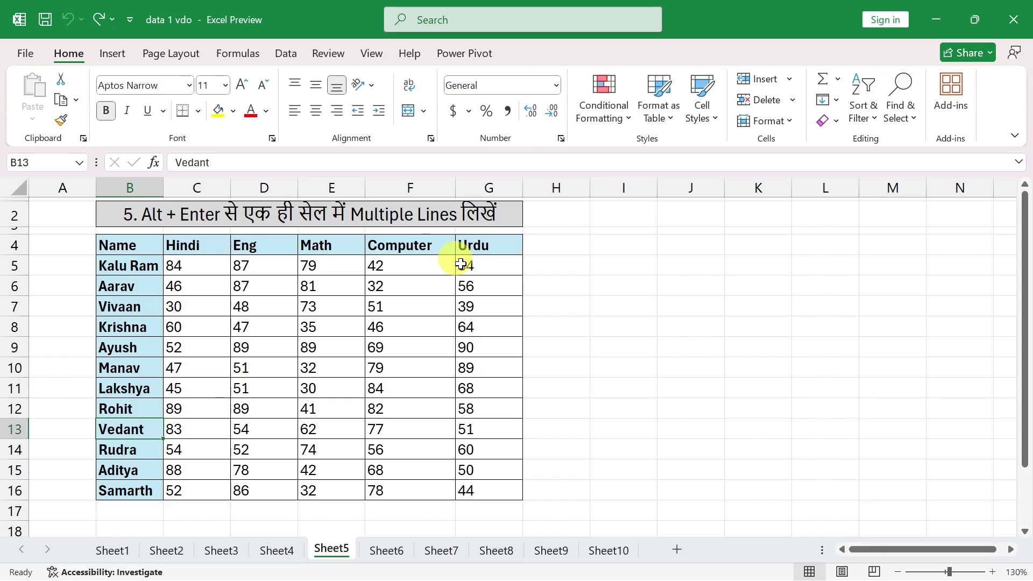
{"action": "left_click", "coordinate": [643, 265]}
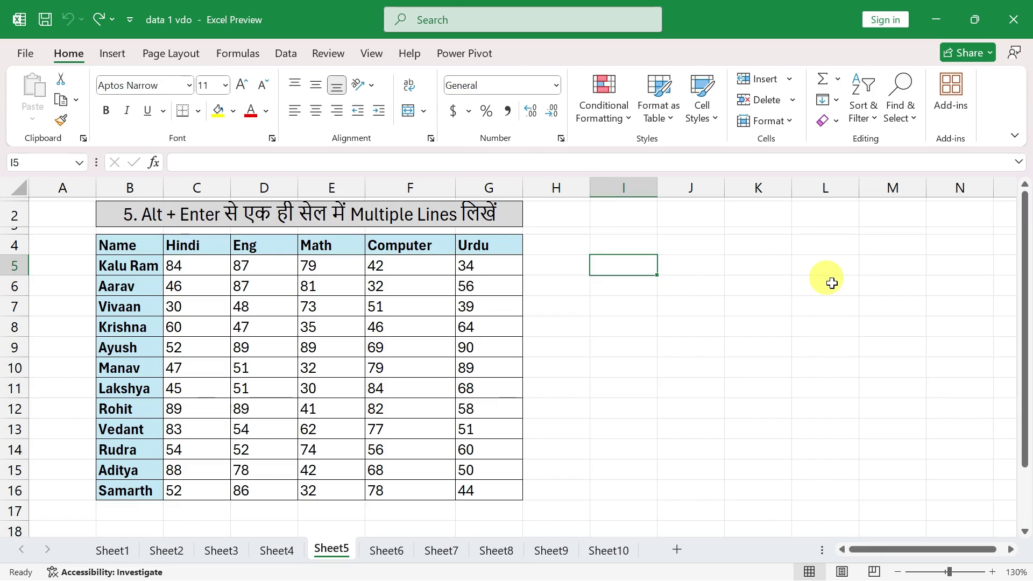
{"action": "type", "text": "kal"}
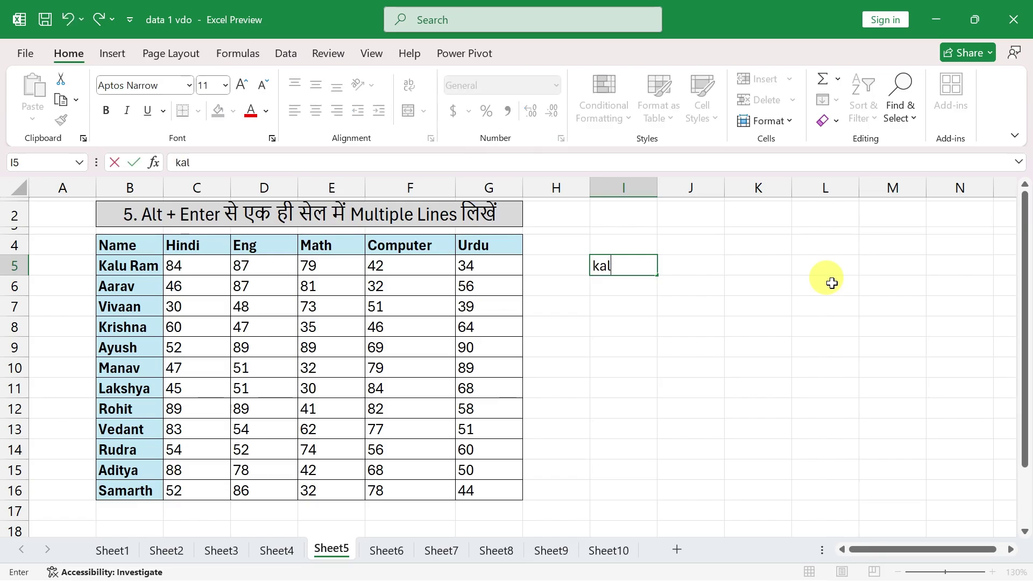
{"action": "type", "text": "veer singh"}
{"action": "key", "text": "Return"}
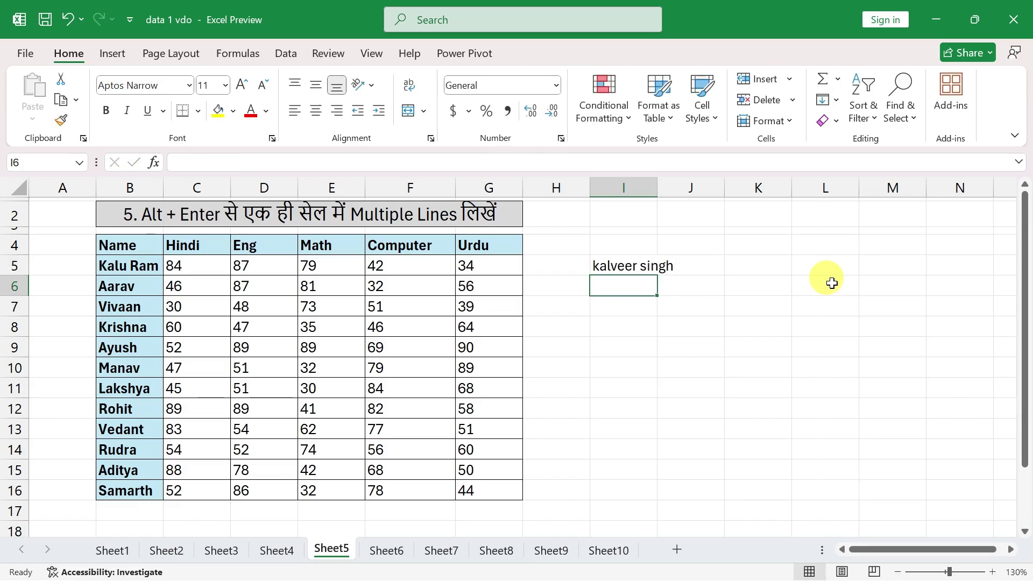
{"action": "left_click", "coordinate": [608, 265]}
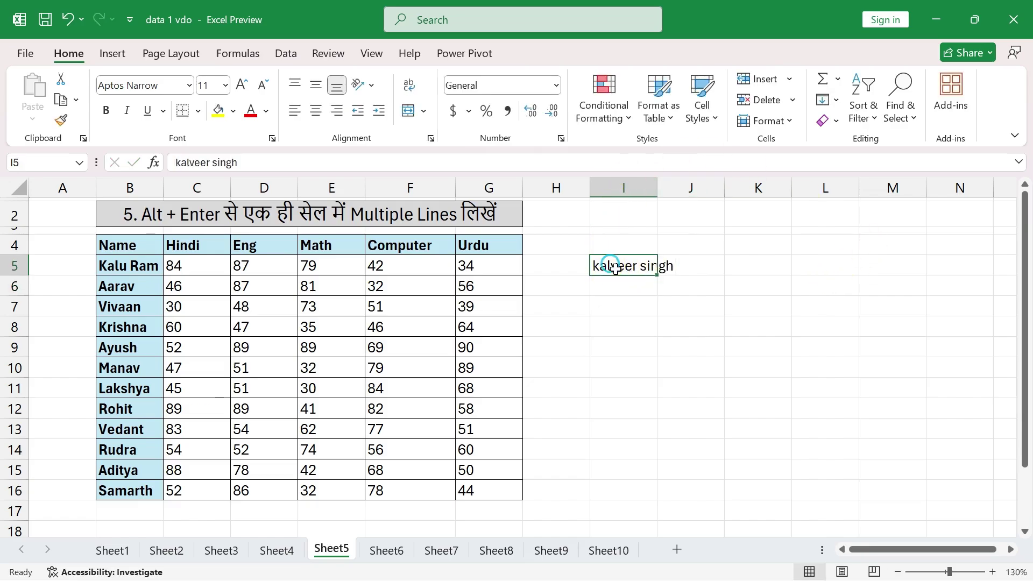
{"action": "left_click", "coordinate": [663, 264]}
{"action": "type", "text": "dfbmnbgd"}
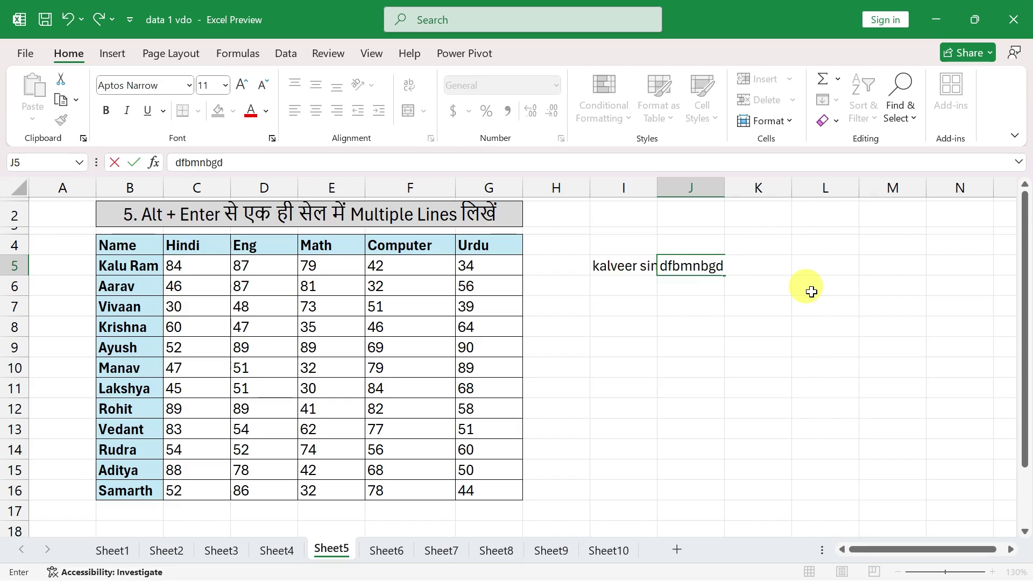
{"action": "key", "text": "Return"}
Clear the contents of I5 and J5, then reselect I5.
{"action": "left_click", "coordinate": [619, 265]}
{"action": "left_click", "coordinate": [685, 265]}
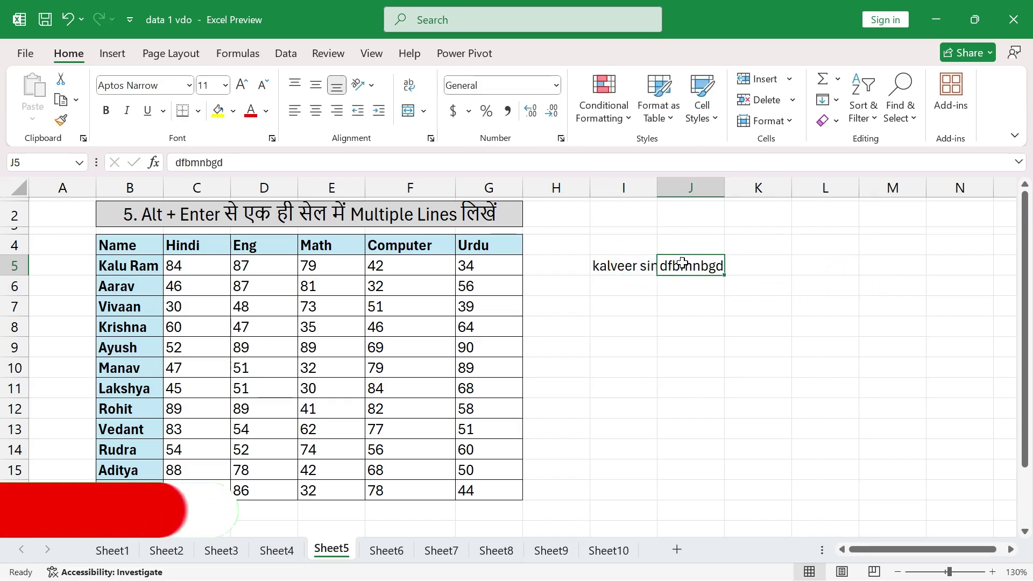
{"action": "left_click", "coordinate": [656, 265]}
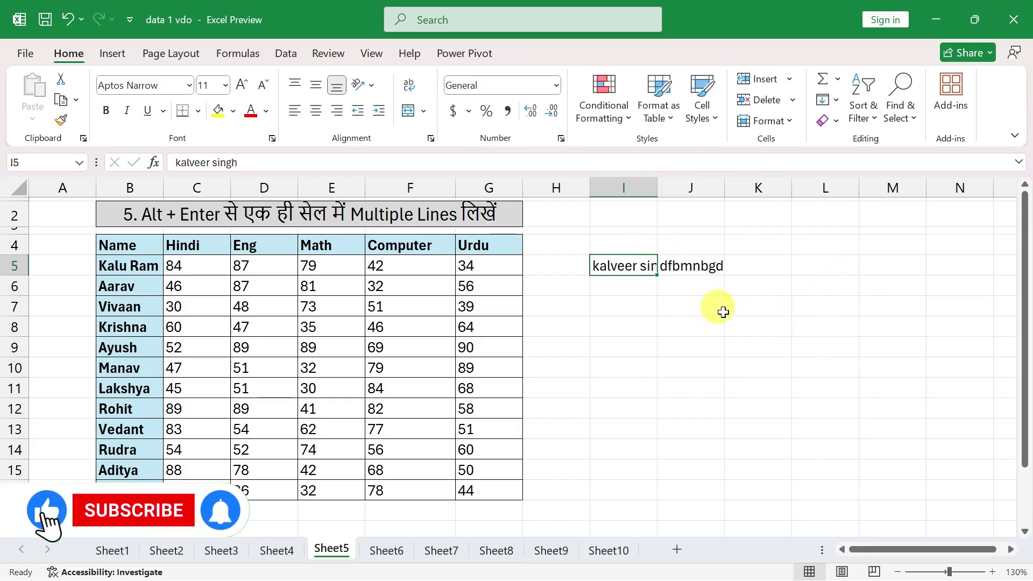
{"action": "key", "text": "Delete"}
{"action": "left_click", "coordinate": [692, 267]}
{"action": "key", "text": "Delete"}
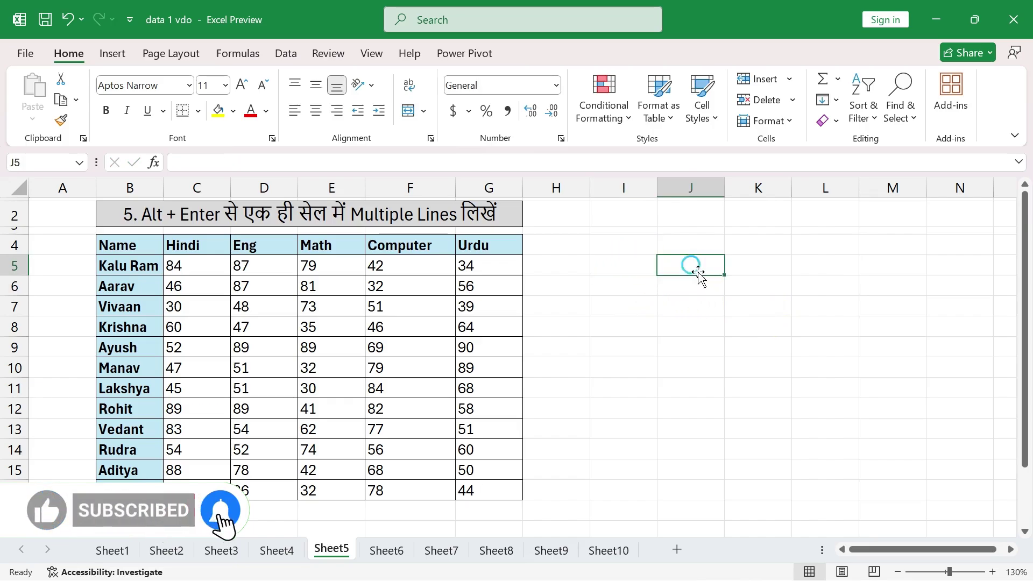
{"action": "left_click", "coordinate": [586, 261]}
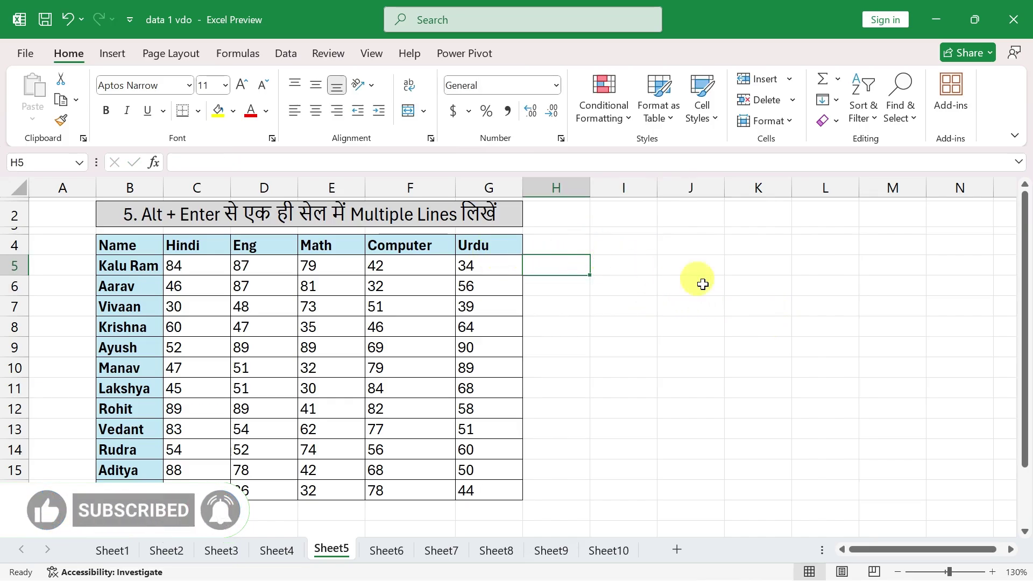
{"action": "left_click", "coordinate": [622, 264]}
Enter the first name and surname in I5 on two lines using Alt+Enter.
{"action": "type", "text": "ka"}
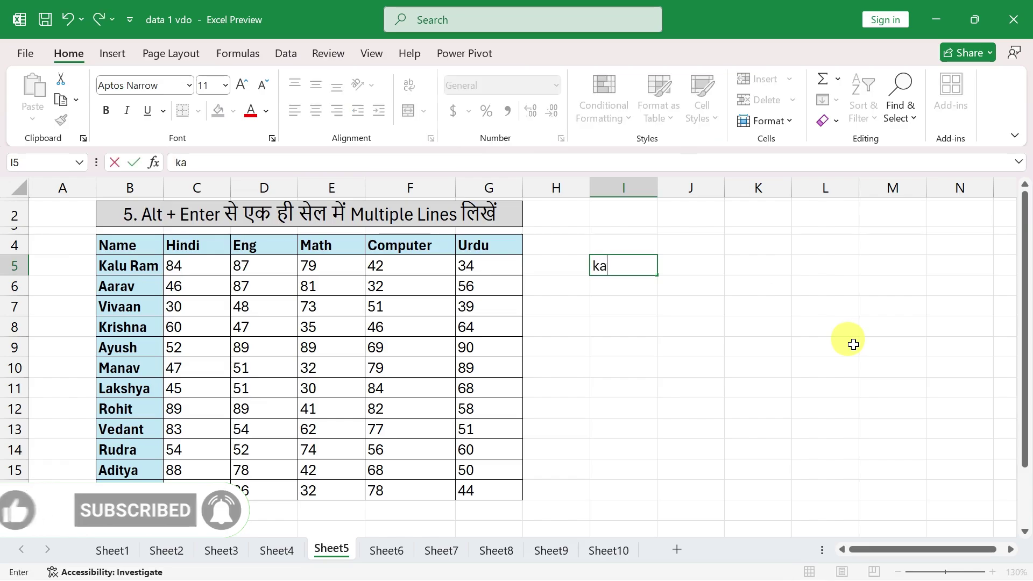
{"action": "type", "text": "lveer"}
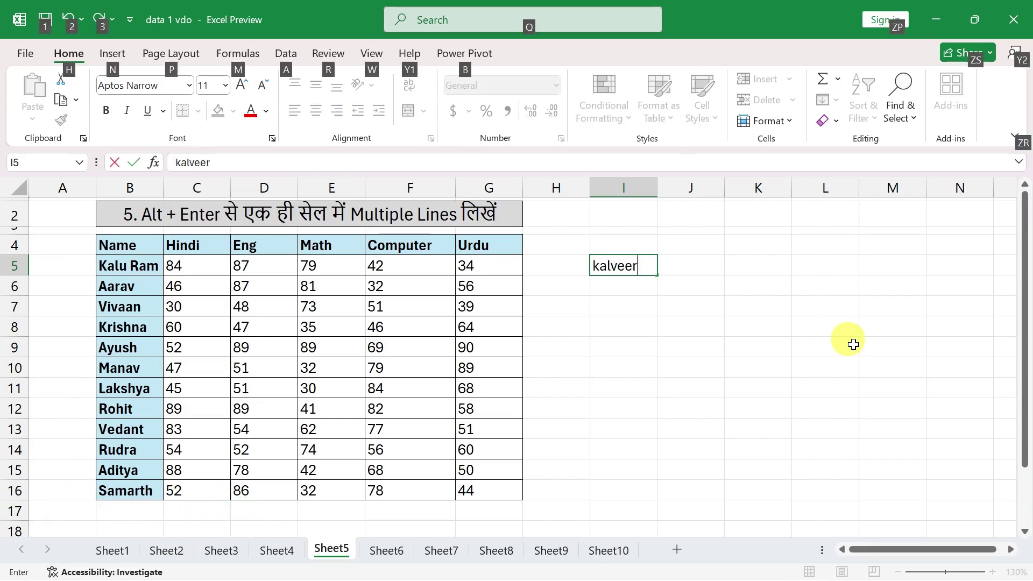
{"action": "key", "text": "alt+Return"}
{"action": "type", "text": "s"}
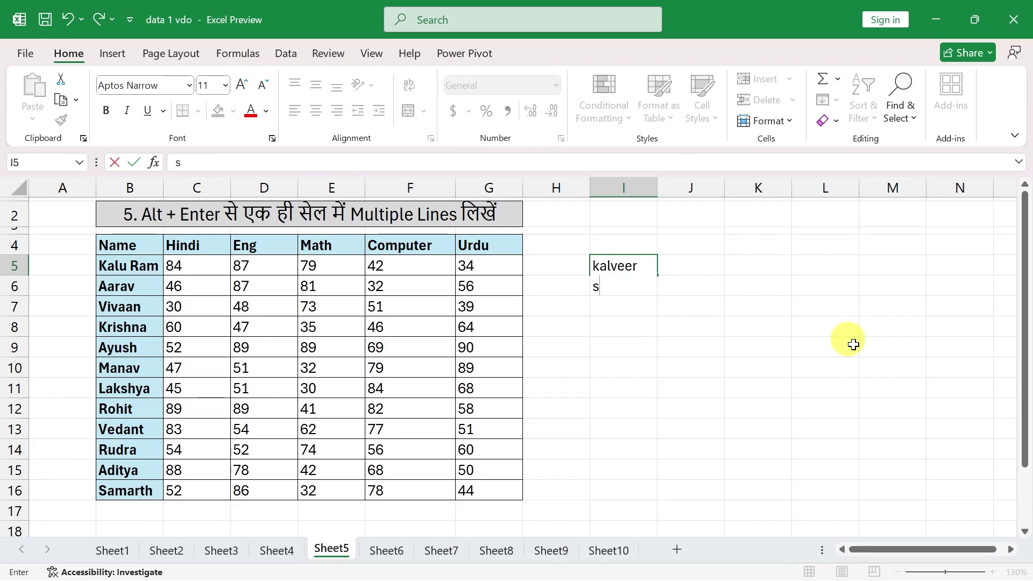
{"action": "type", "text": "ingh"}
{"action": "key", "text": "Return"}
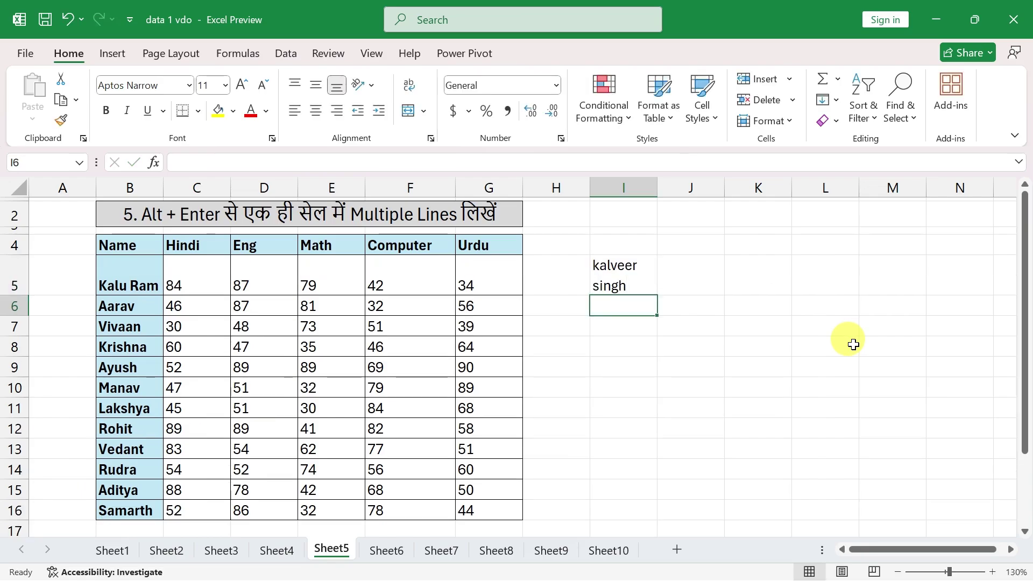
{"action": "left_click", "coordinate": [602, 269]}
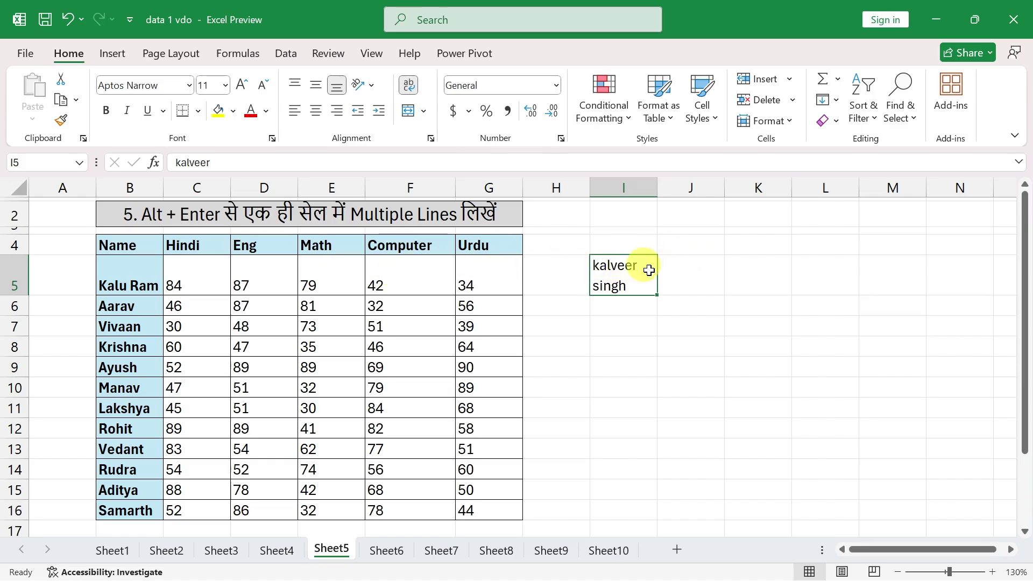
Enter 'dfdsfsdf' in J5, then reselect I5 to inspect it.
{"action": "left_click", "coordinate": [671, 272]}
{"action": "type", "text": "dfdsfsdf"}
{"action": "key", "text": "Return"}
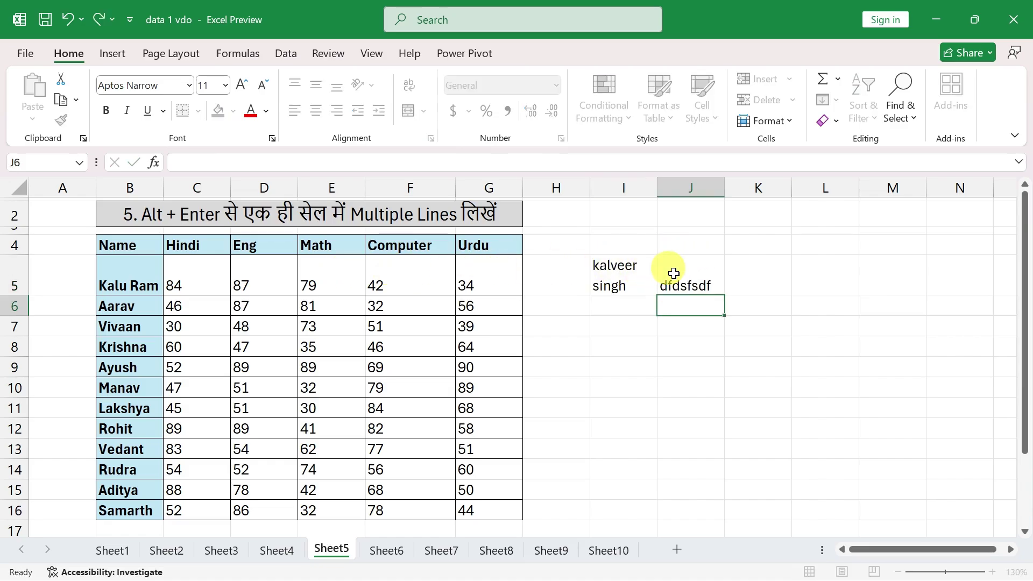
{"action": "left_click", "coordinate": [612, 283]}
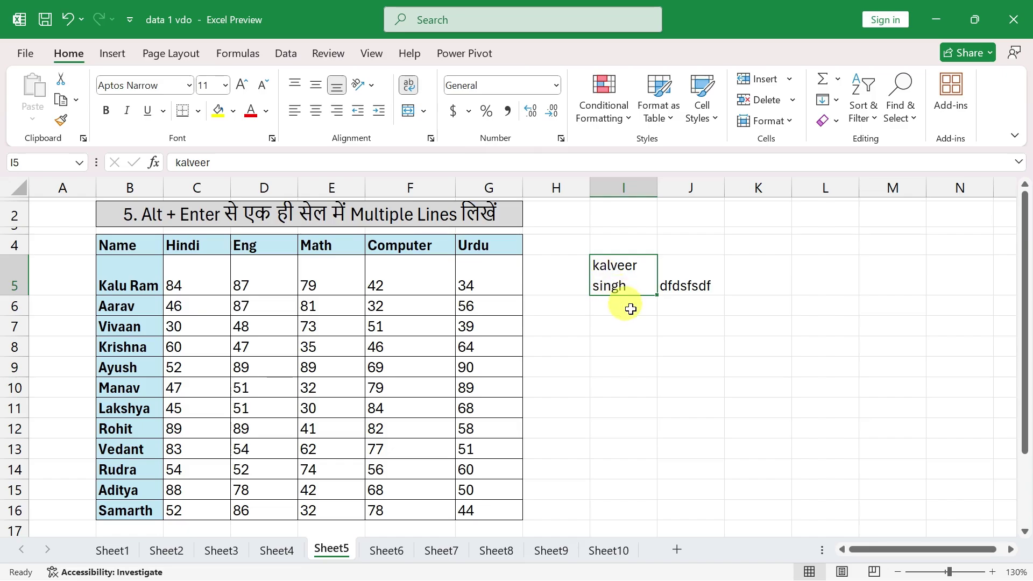
{"action": "left_click", "coordinate": [622, 329]}
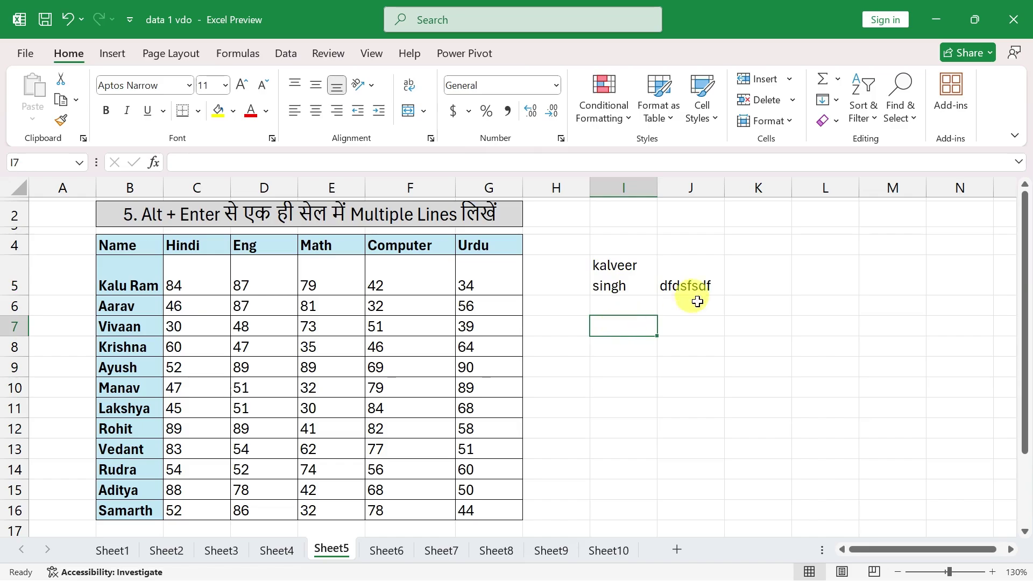
{"action": "left_click", "coordinate": [635, 269]}
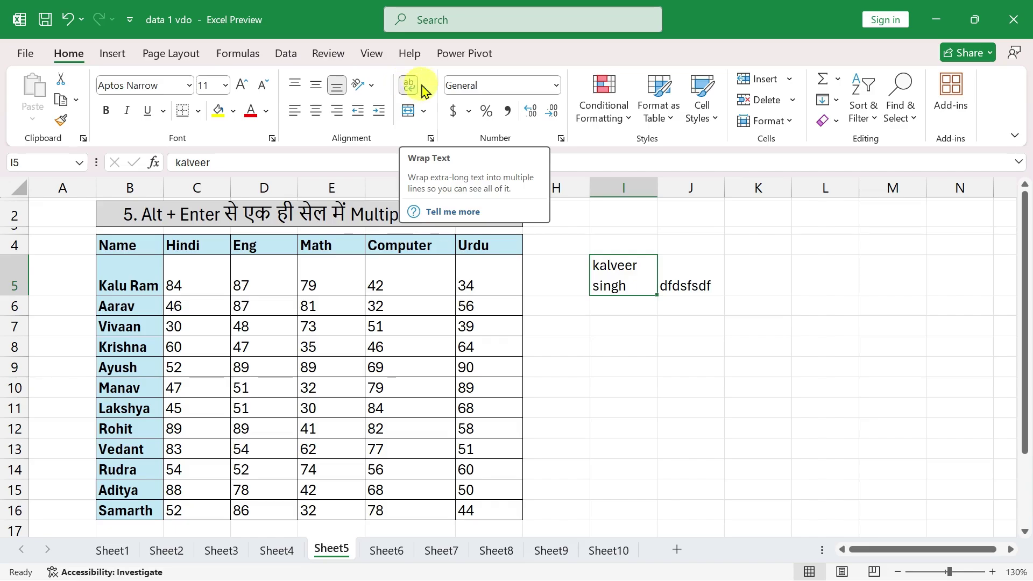
Type the long string 'fsdfdsfsdvsdvdsfvsdfvdf' into cell I9.
{"action": "left_click", "coordinate": [609, 362]}
{"action": "type", "text": "fsdf"}
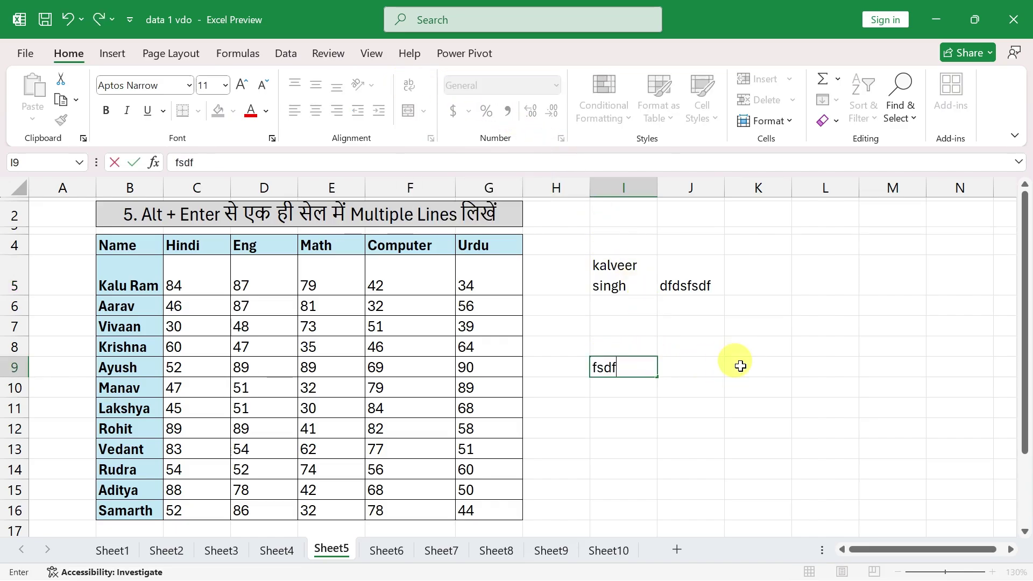
{"action": "type", "text": "dsfsdvsdvdsfvsdfvdf"}
{"action": "left_click", "coordinate": [760, 417]}
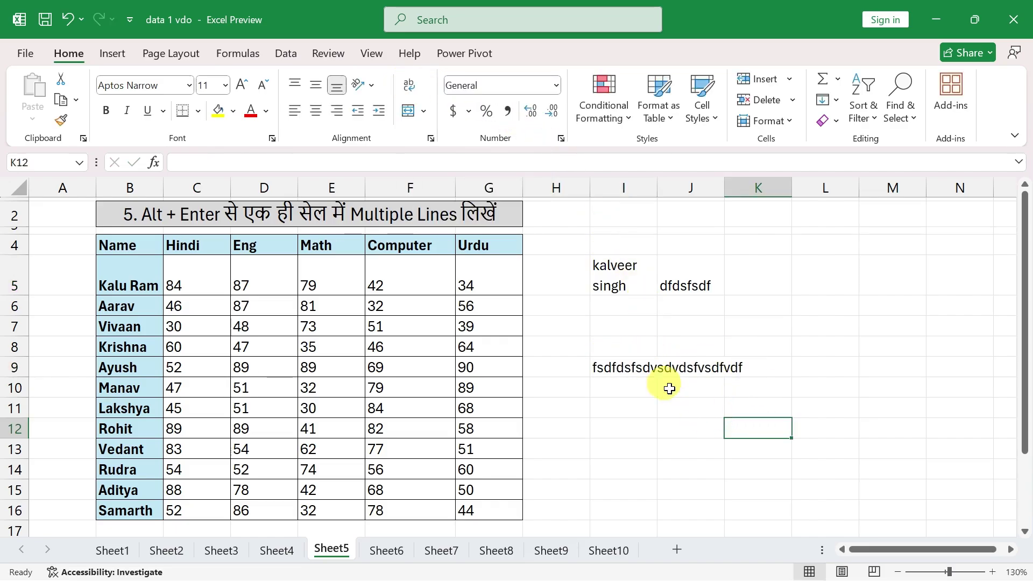
{"action": "left_click", "coordinate": [629, 367]}
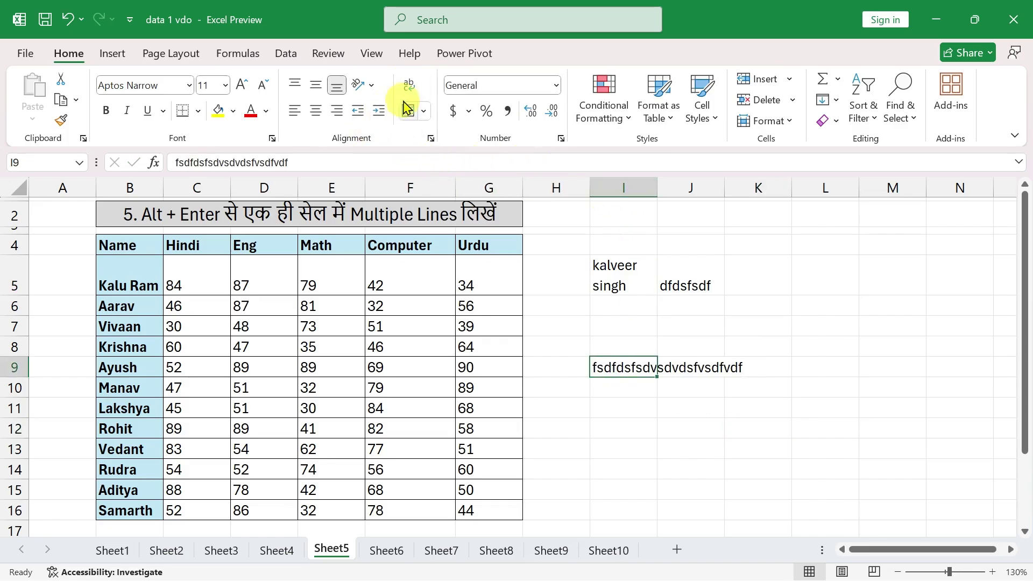
Apply Wrap Text to I9, undo it with Ctrl+Z, and switch to Sheet6.
{"action": "left_click", "coordinate": [409, 85]}
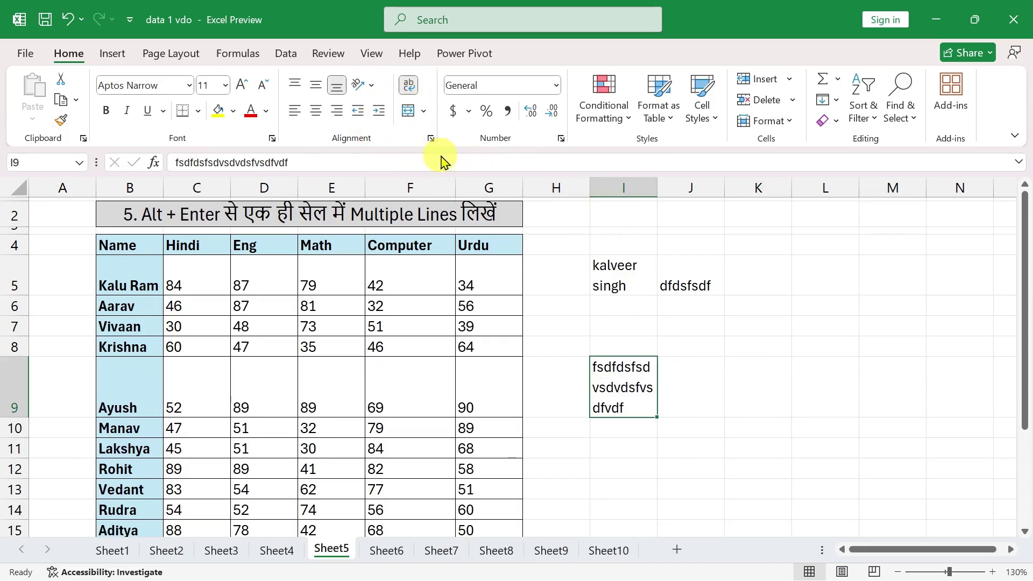
{"action": "left_click", "coordinate": [756, 427]}
{"action": "key", "text": "ctrl+z"}
{"action": "key", "text": "ctrl+z"}
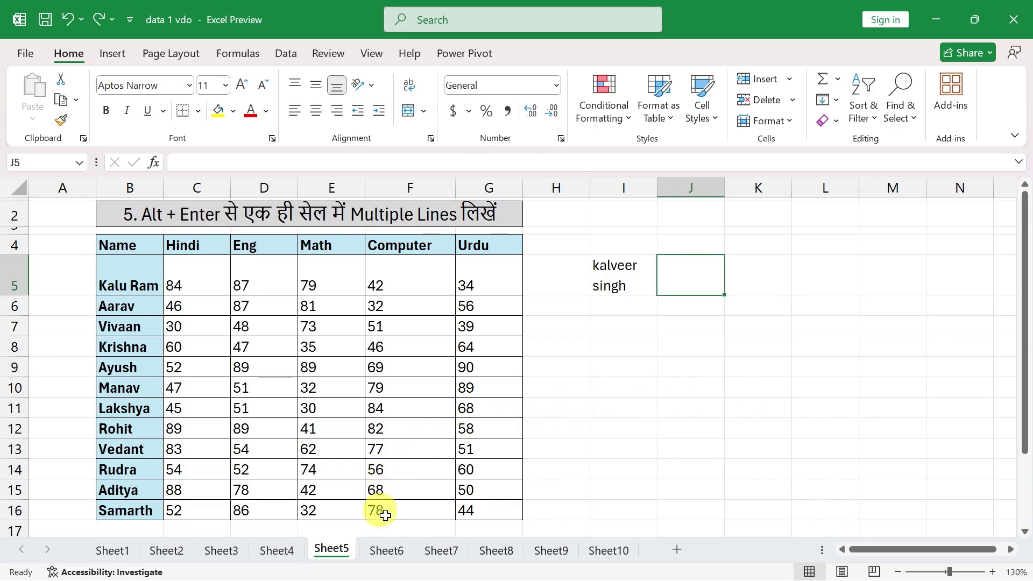
{"action": "left_click", "coordinate": [394, 562]}
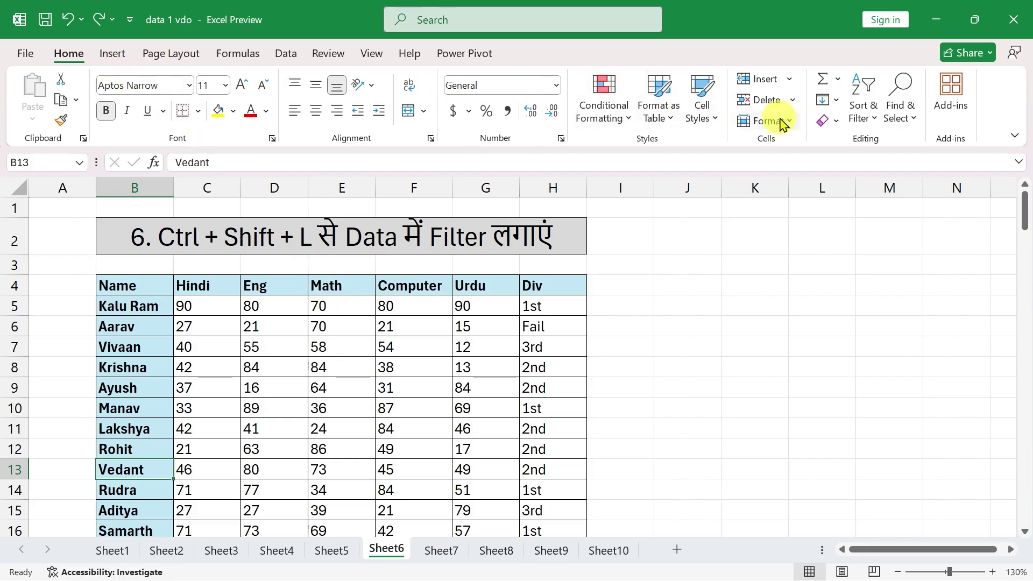
{"action": "left_click", "coordinate": [862, 122]}
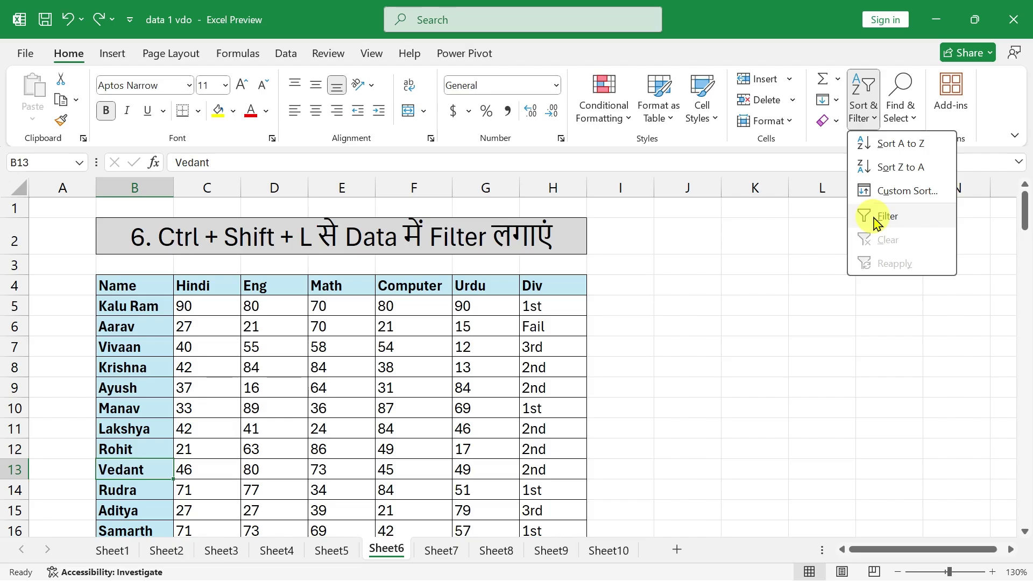
{"action": "left_click", "coordinate": [745, 303]}
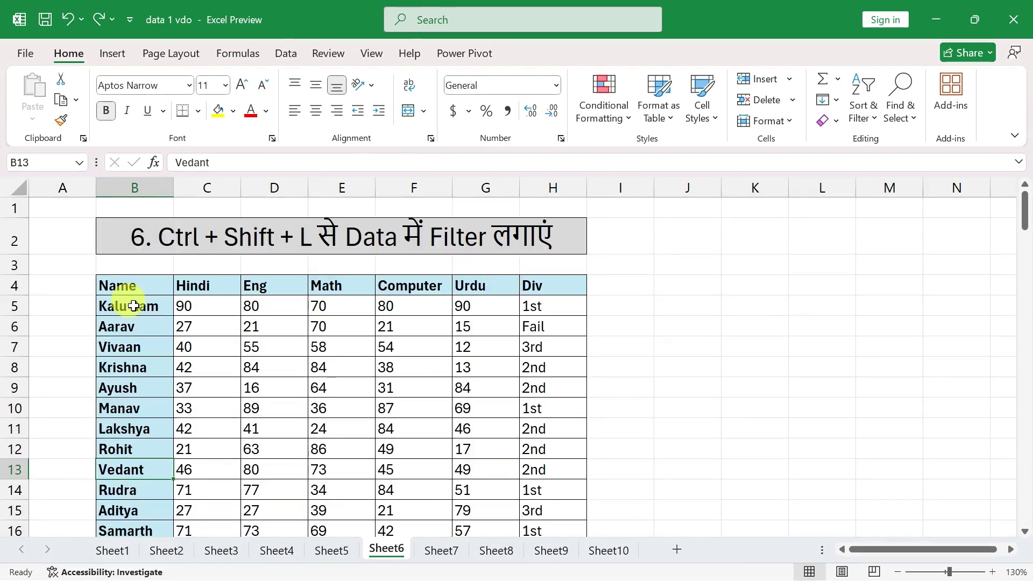
{"action": "left_click", "coordinate": [133, 306]}
{"action": "left_click", "coordinate": [183, 323]}
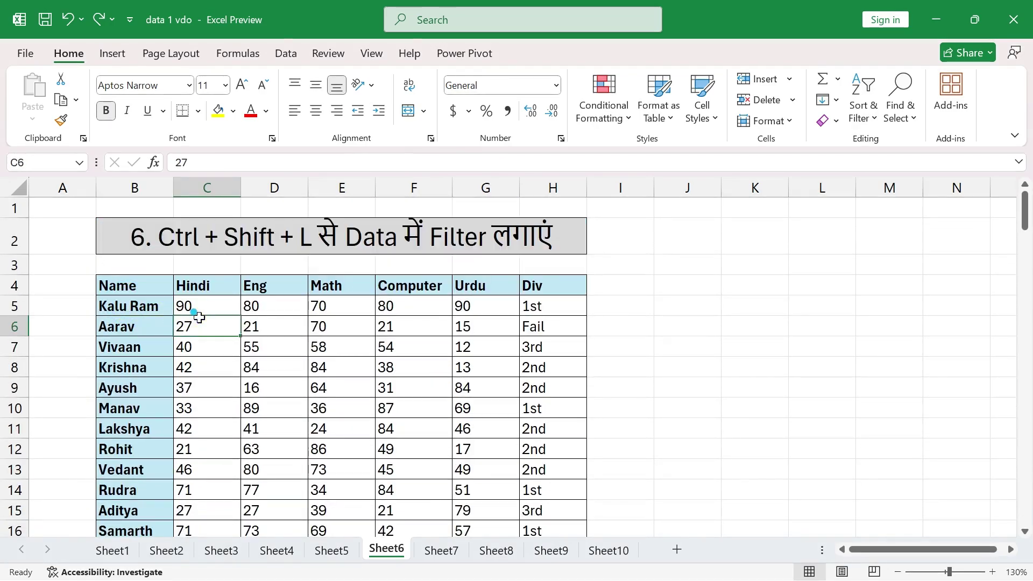
{"action": "left_click", "coordinate": [368, 322]}
{"action": "left_click", "coordinate": [532, 304]}
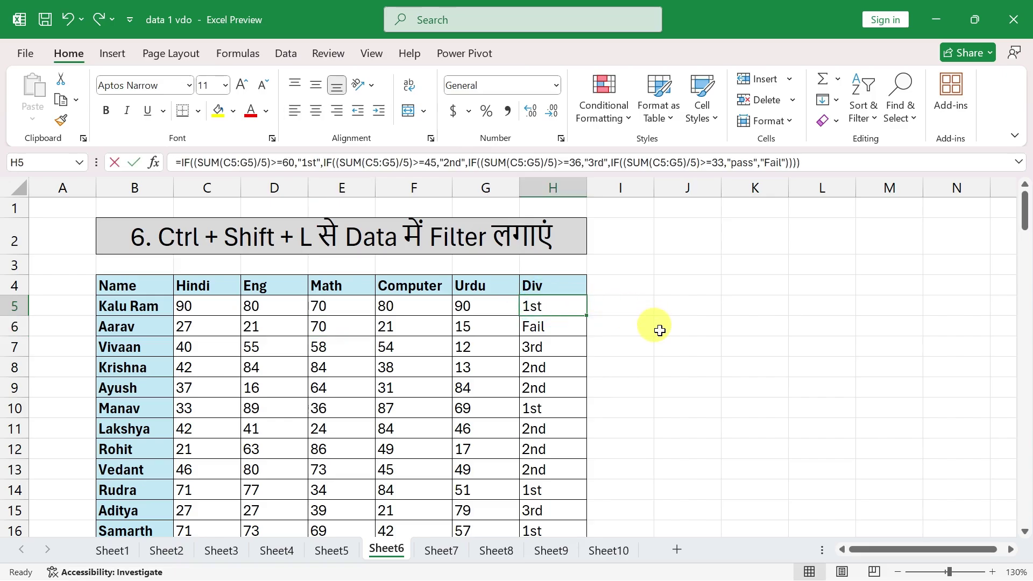
{"action": "key", "text": "F2"}
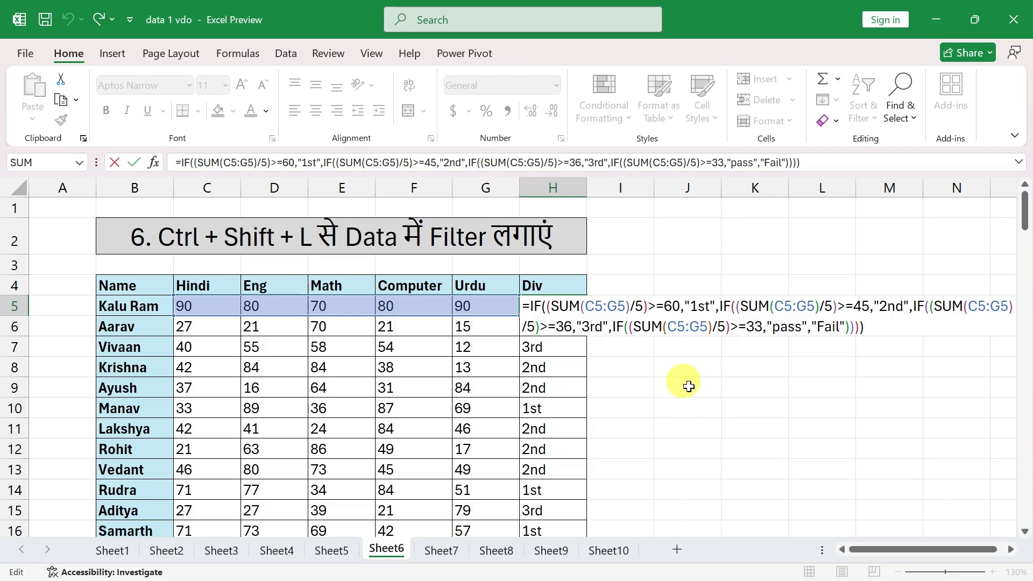
{"action": "key", "text": "Return"}
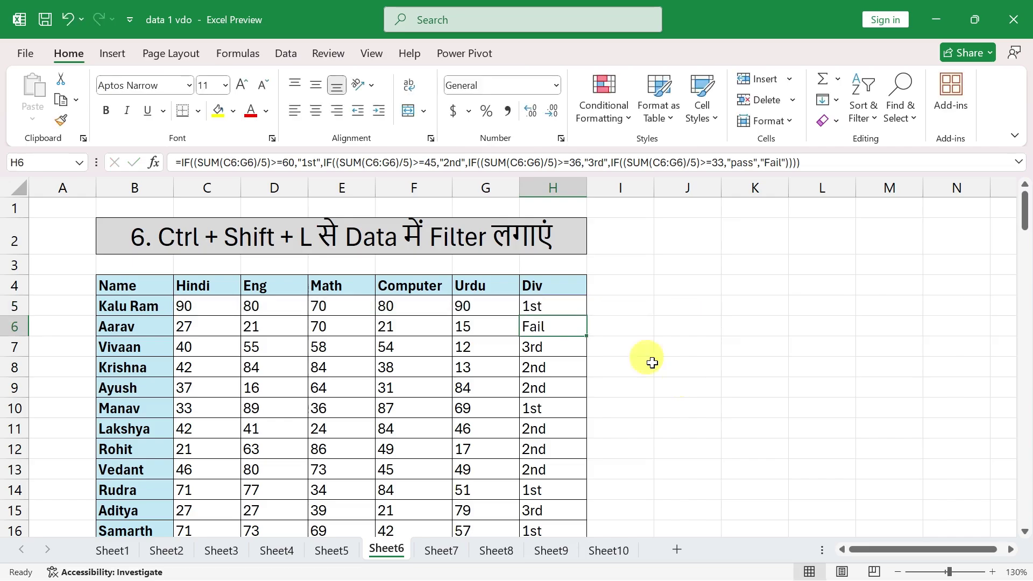
{"action": "scroll", "coordinate": [535, 318], "scroll_direction": "down", "scroll_amount": 1}
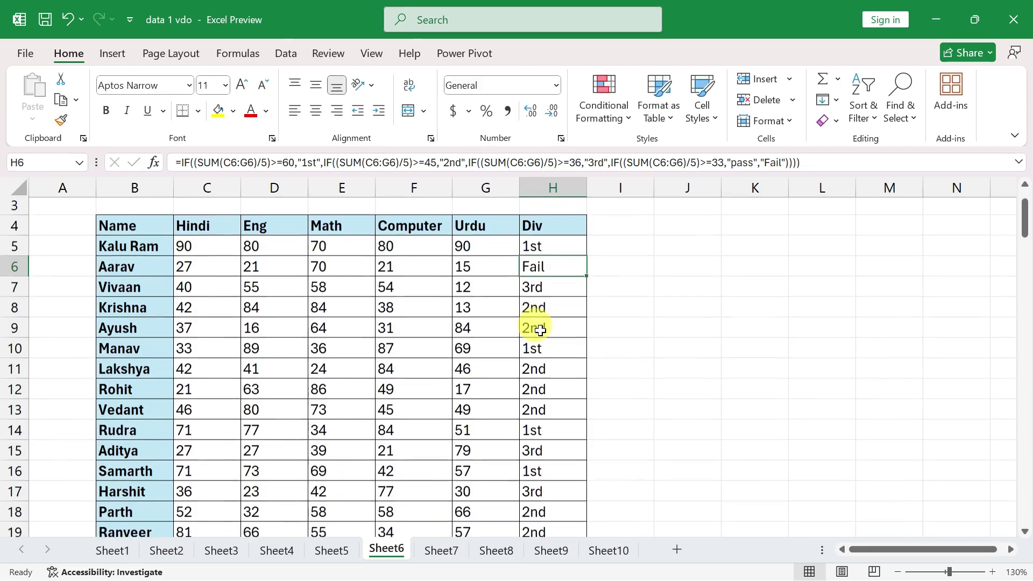
{"action": "scroll", "coordinate": [540, 333], "scroll_direction": "up", "scroll_amount": 1}
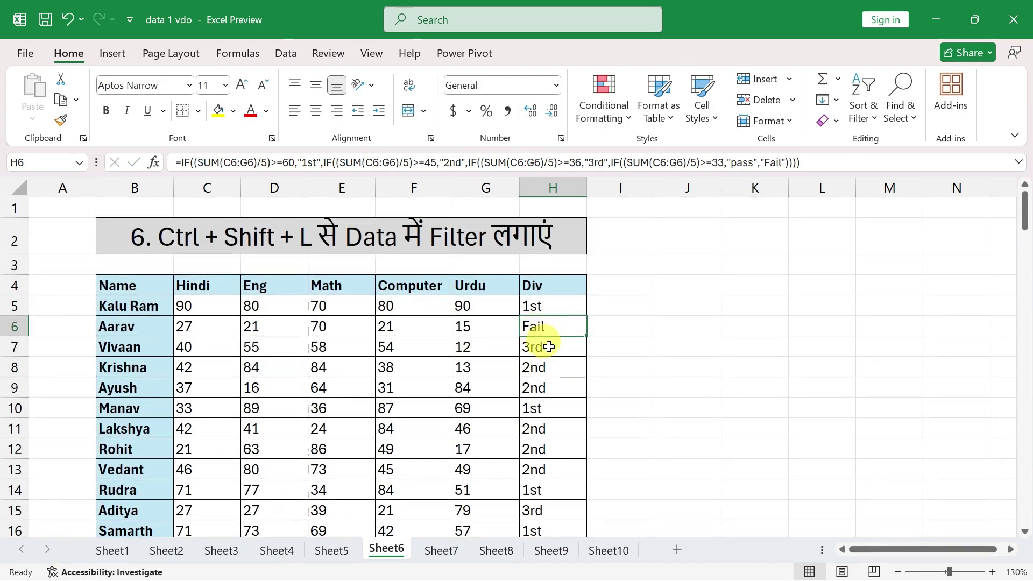
{"action": "scroll", "coordinate": [546, 344], "scroll_direction": "down", "scroll_amount": 1}
{"action": "scroll", "coordinate": [550, 353], "scroll_direction": "up", "scroll_amount": 1}
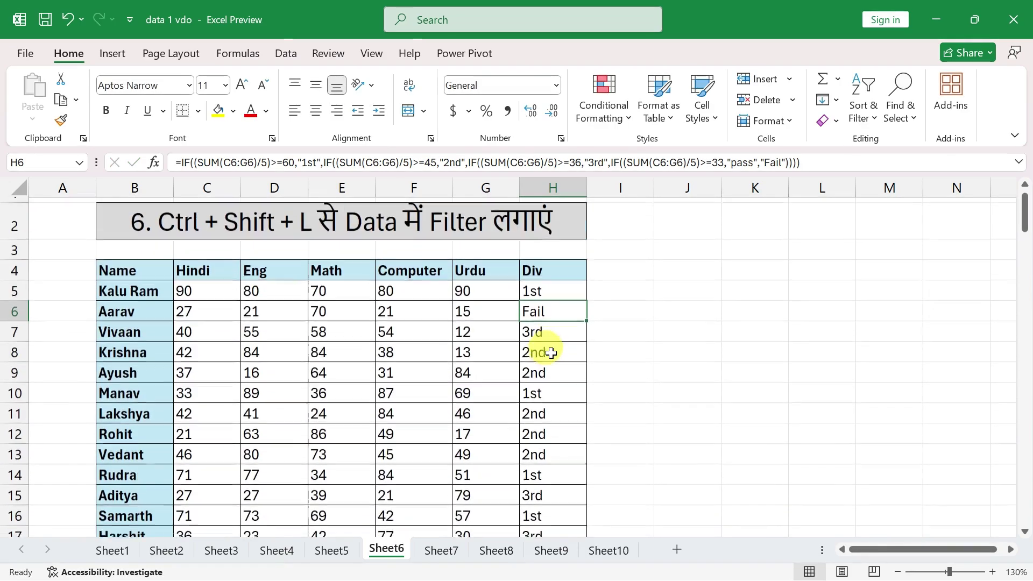
{"action": "scroll", "coordinate": [552, 353], "scroll_direction": "down", "scroll_amount": 3}
{"action": "scroll", "coordinate": [552, 353], "scroll_direction": "up", "scroll_amount": 3}
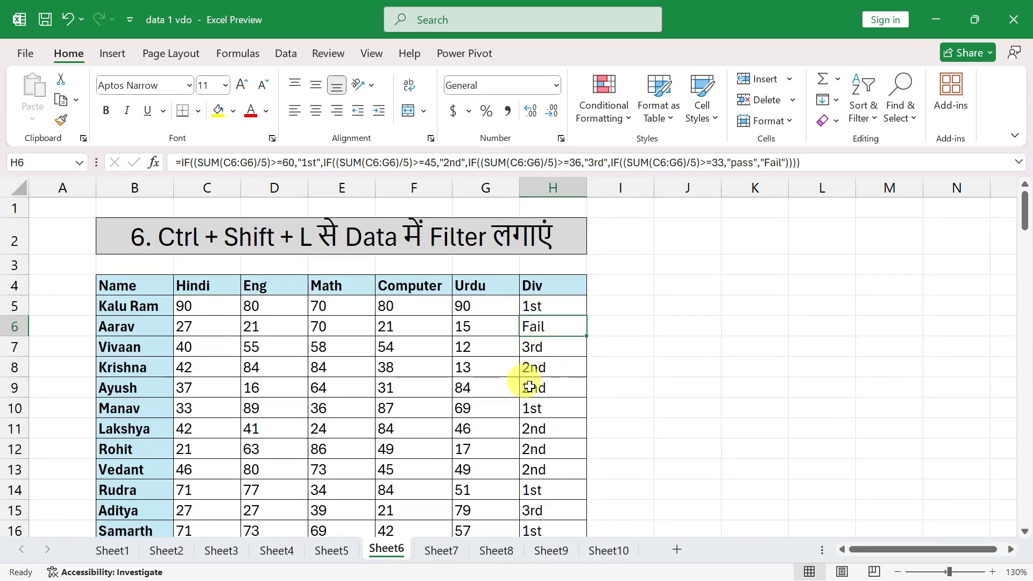
{"action": "scroll", "coordinate": [533, 409], "scroll_direction": "down", "scroll_amount": 5}
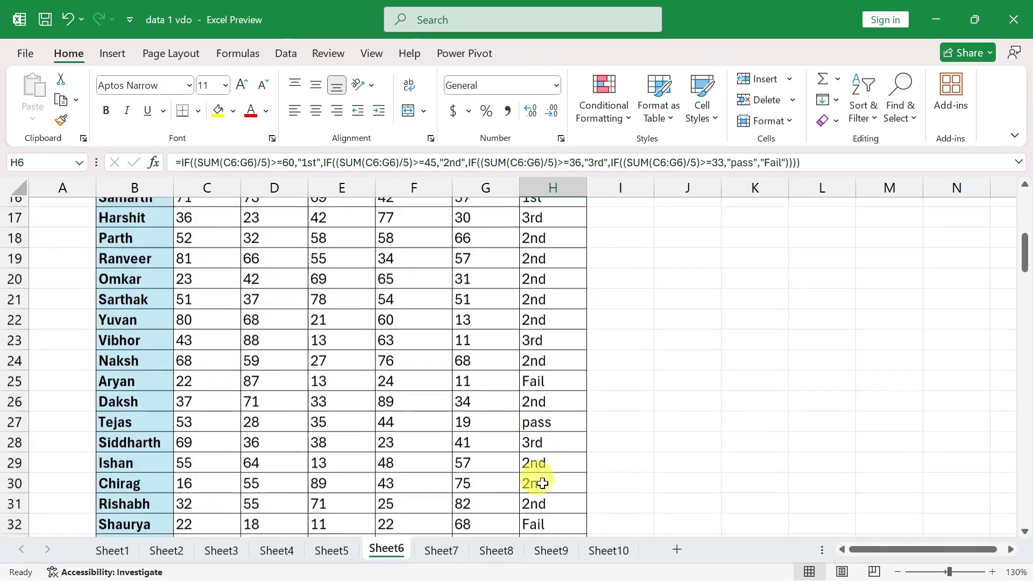
{"action": "scroll", "coordinate": [542, 484], "scroll_direction": "down", "scroll_amount": 2}
{"action": "scroll", "coordinate": [553, 491], "scroll_direction": "up", "scroll_amount": 5}
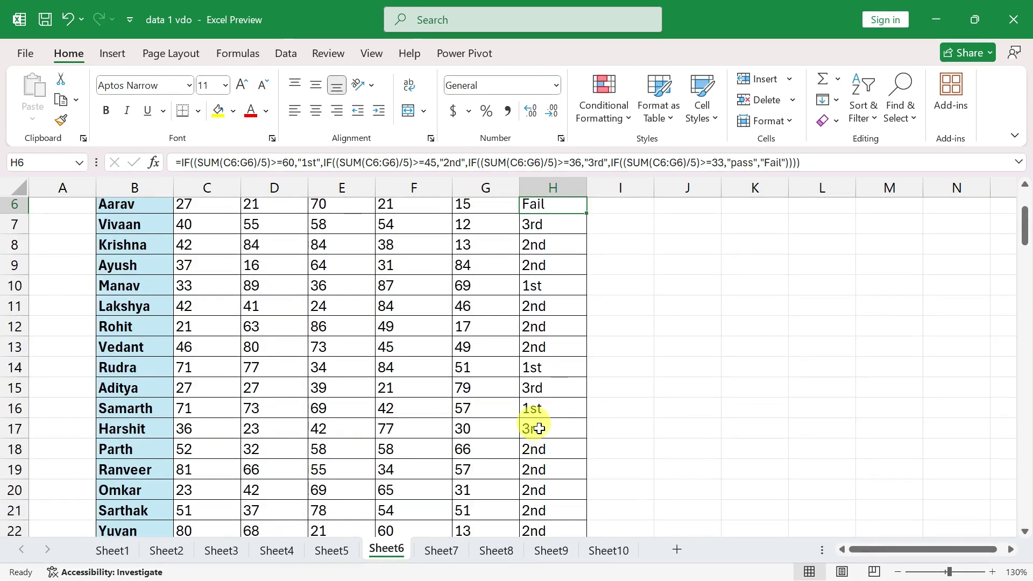
{"action": "scroll", "coordinate": [539, 429], "scroll_direction": "up", "scroll_amount": 2}
Turn on header filters and filter the Div column to show only the 7 Fail students.
{"action": "left_click", "coordinate": [547, 284]}
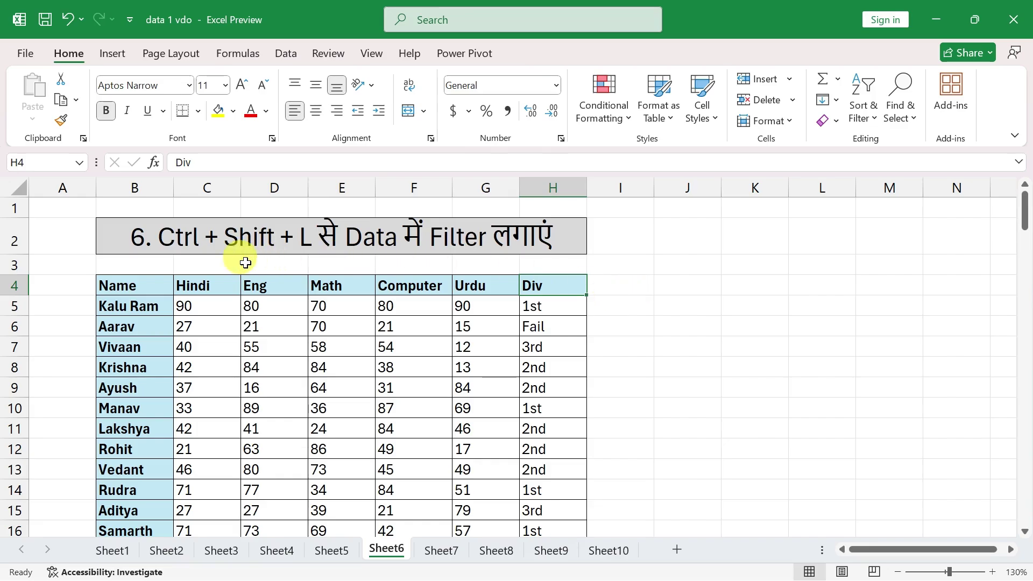
{"action": "key", "text": "ctrl+shift+l"}
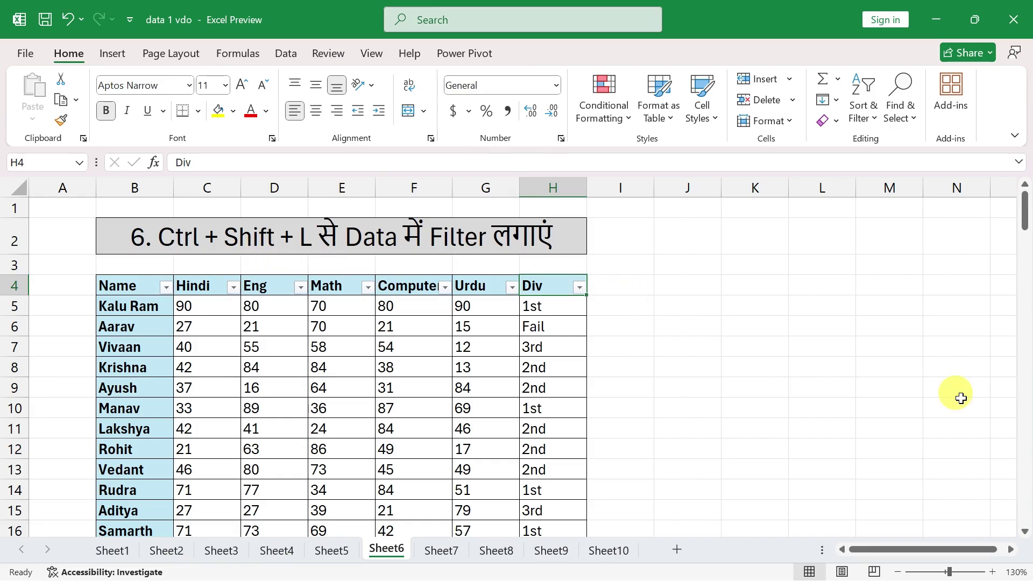
{"action": "left_click", "coordinate": [580, 290]}
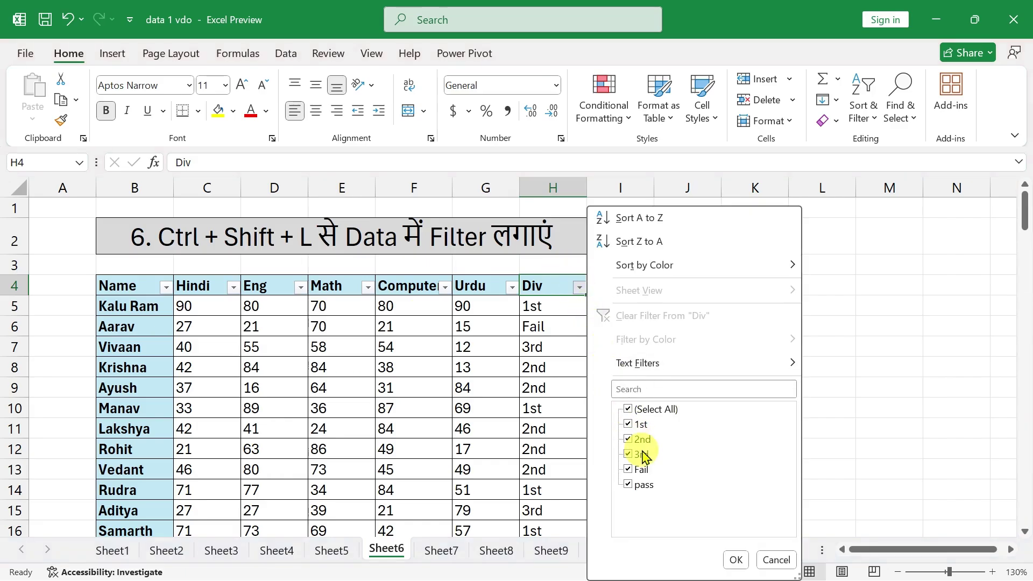
{"action": "left_click", "coordinate": [629, 410]}
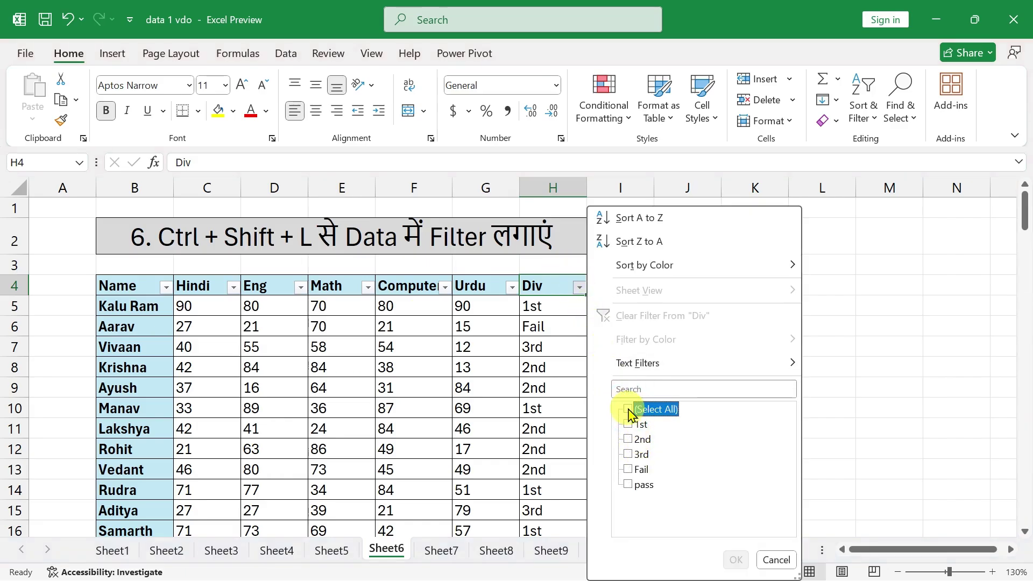
{"action": "left_click", "coordinate": [628, 469]}
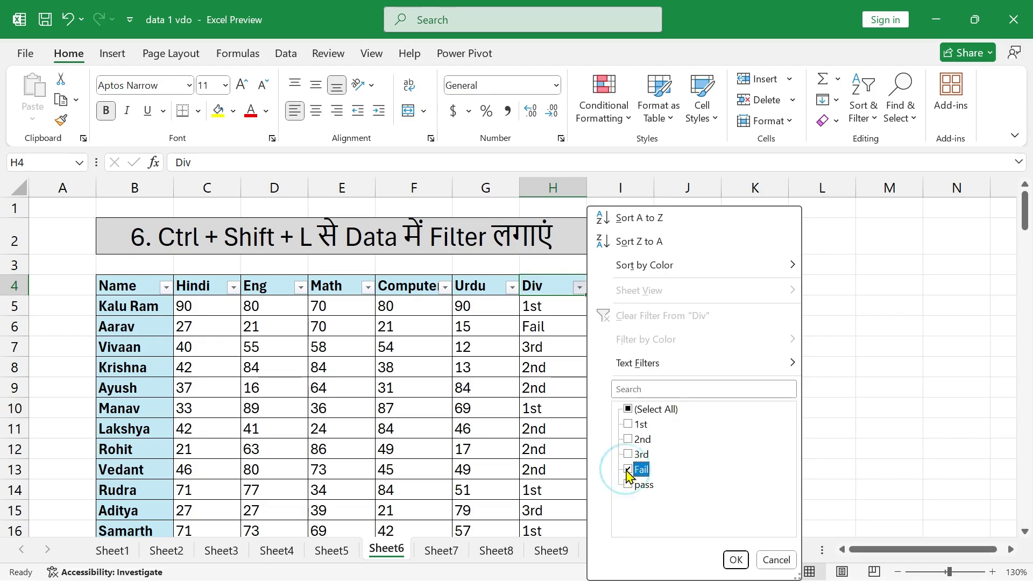
{"action": "left_click", "coordinate": [735, 561]}
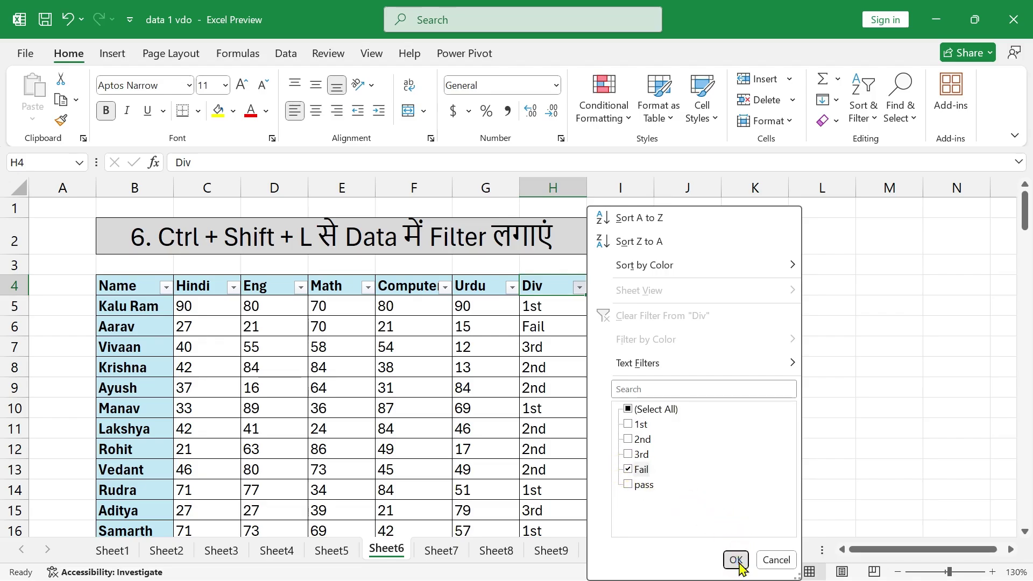
{"action": "left_click_drag", "start_coordinate": [134, 306], "coordinate": [554, 430]}
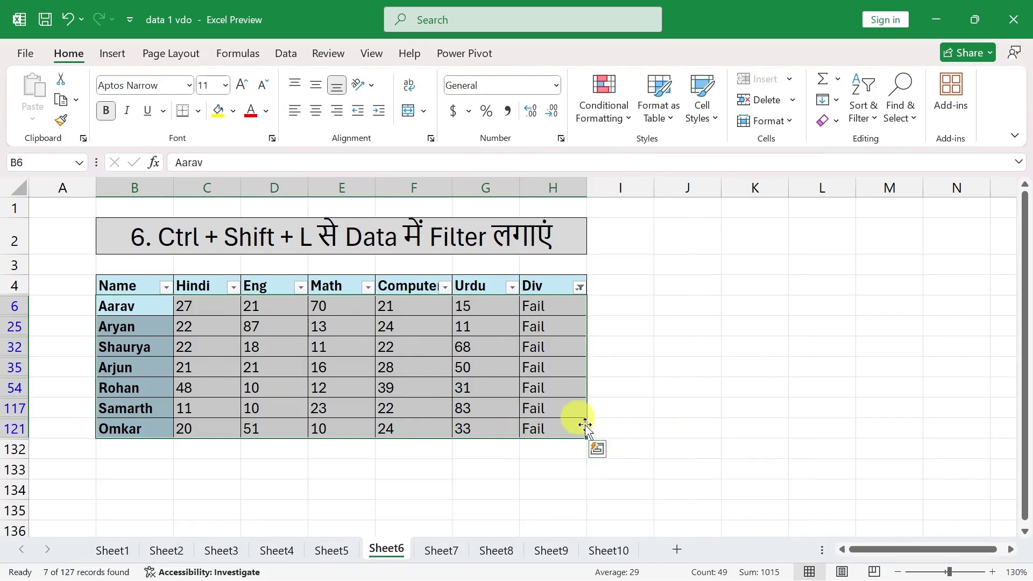
{"action": "left_click", "coordinate": [550, 406]}
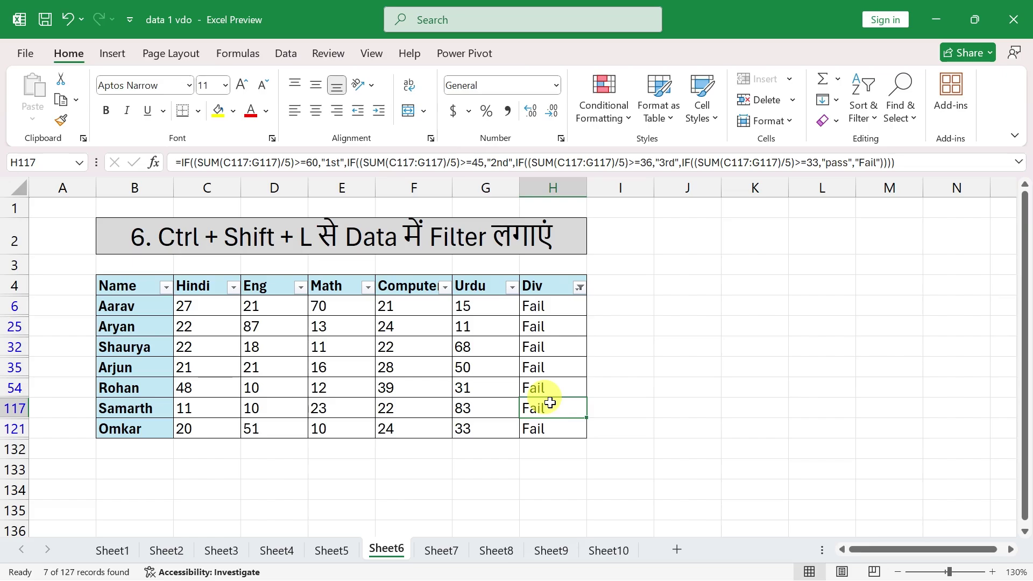
Change the Div filter from Fail to 1st and scroll through the 1st-division students.
{"action": "left_click", "coordinate": [580, 289]}
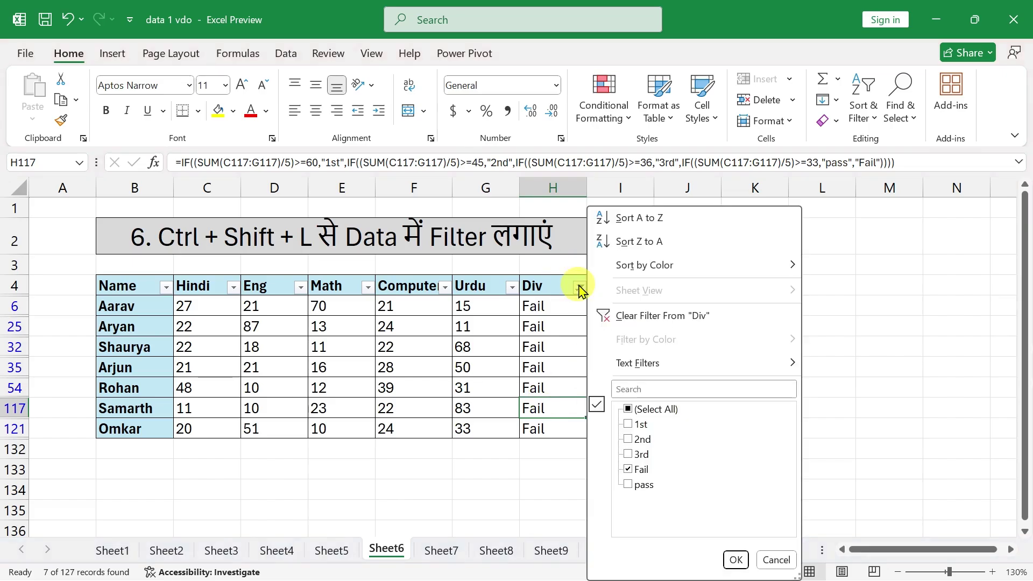
{"action": "left_click", "coordinate": [628, 470]}
{"action": "left_click", "coordinate": [627, 425]}
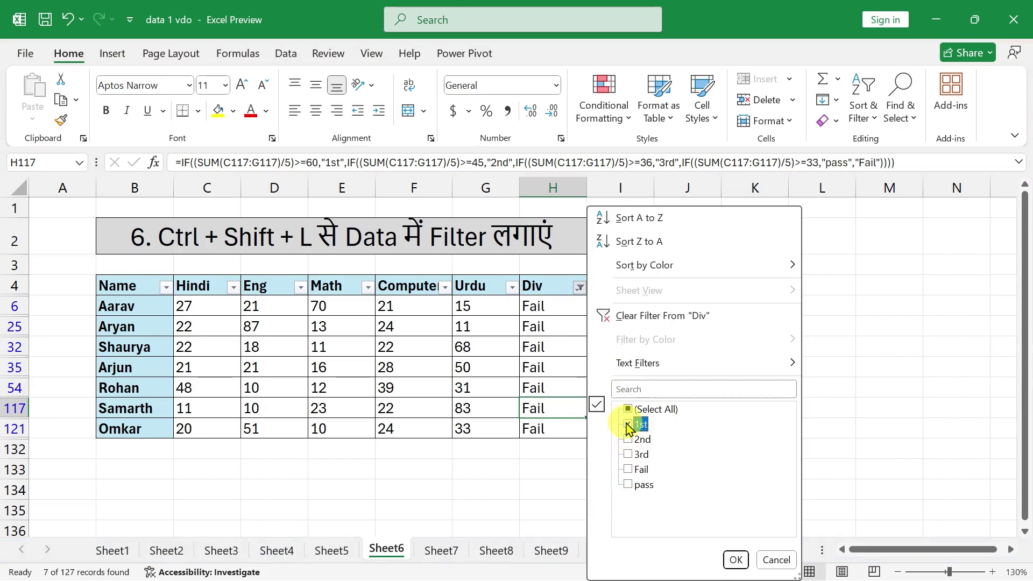
{"action": "left_click", "coordinate": [733, 559]}
{"action": "scroll", "coordinate": [548, 432], "scroll_direction": "down", "scroll_amount": 3}
{"action": "scroll", "coordinate": [547, 432], "scroll_direction": "down", "scroll_amount": 3}
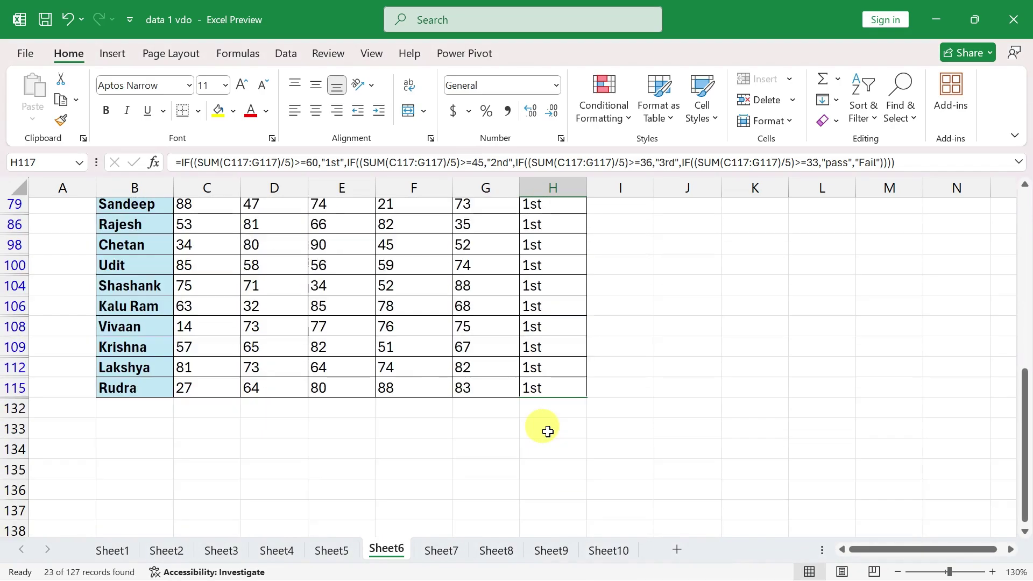
{"action": "scroll", "coordinate": [548, 431], "scroll_direction": "up", "scroll_amount": 4}
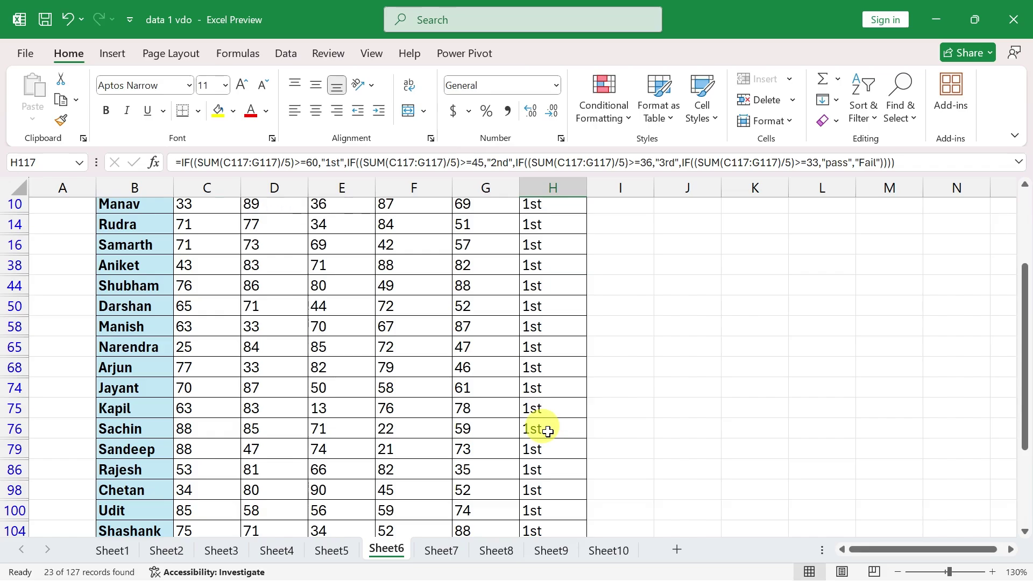
{"action": "scroll", "coordinate": [548, 432], "scroll_direction": "up", "scroll_amount": 3}
Tick Select All in the Div filter so every student shows again.
{"action": "left_click", "coordinate": [580, 288]}
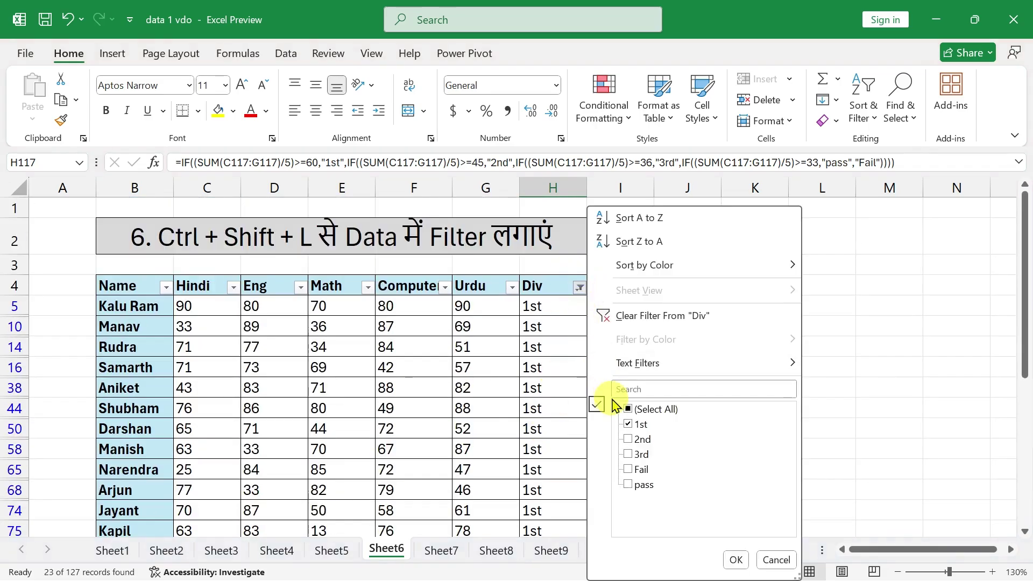
{"action": "left_click", "coordinate": [632, 409]}
{"action": "left_click", "coordinate": [732, 559]}
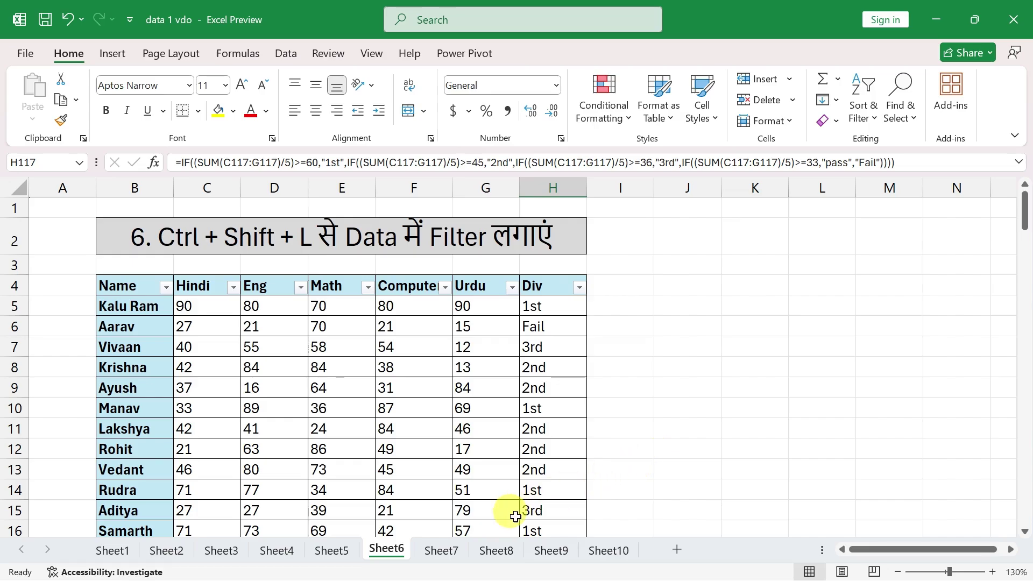
Switch to Sheet7, the hide/unhide marks exercise.
{"action": "left_click", "coordinate": [444, 549]}
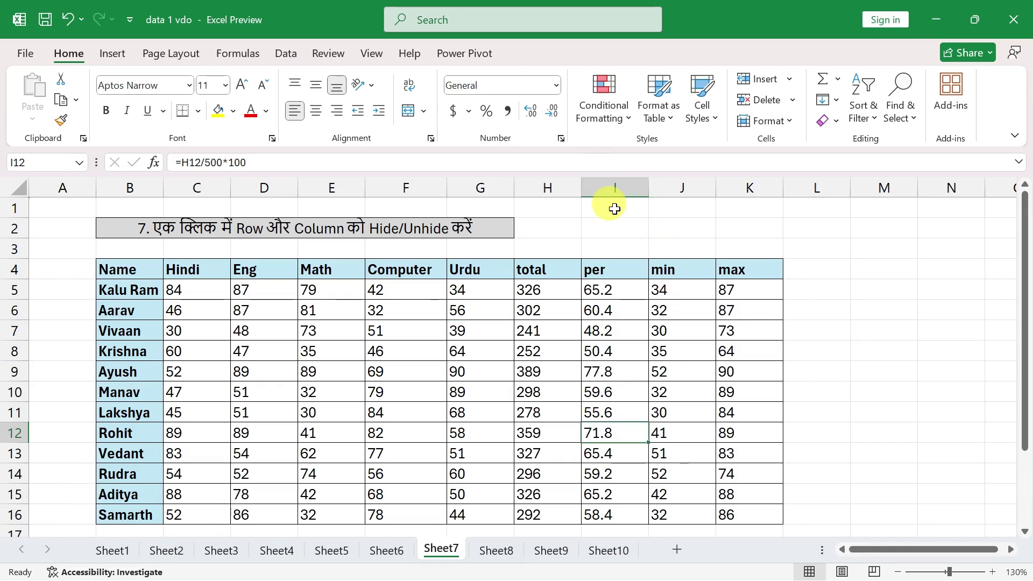
Hide the per column, then unhide it along with the hidden min column.
{"action": "left_click", "coordinate": [616, 185]}
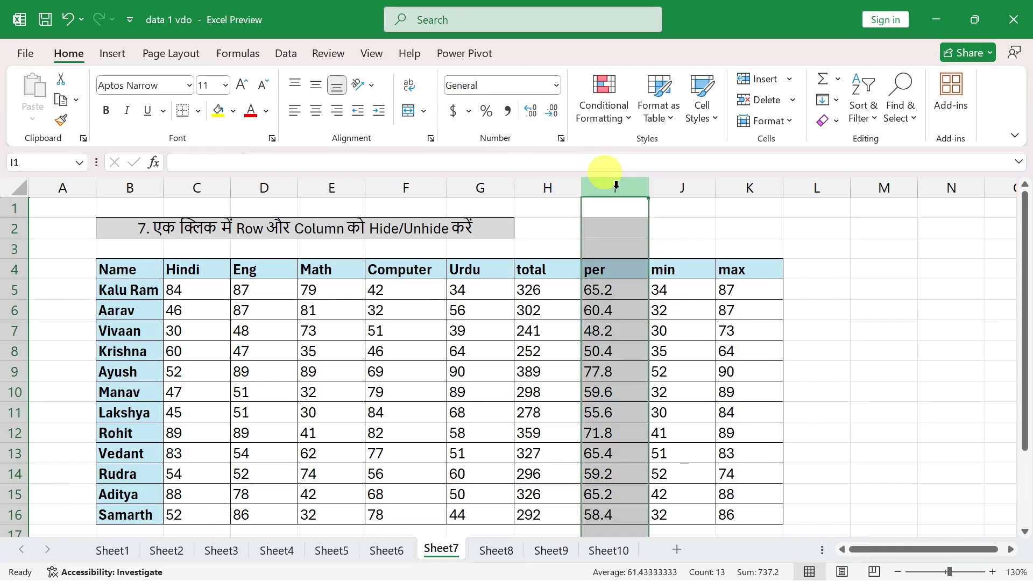
{"action": "right_click", "coordinate": [616, 185]}
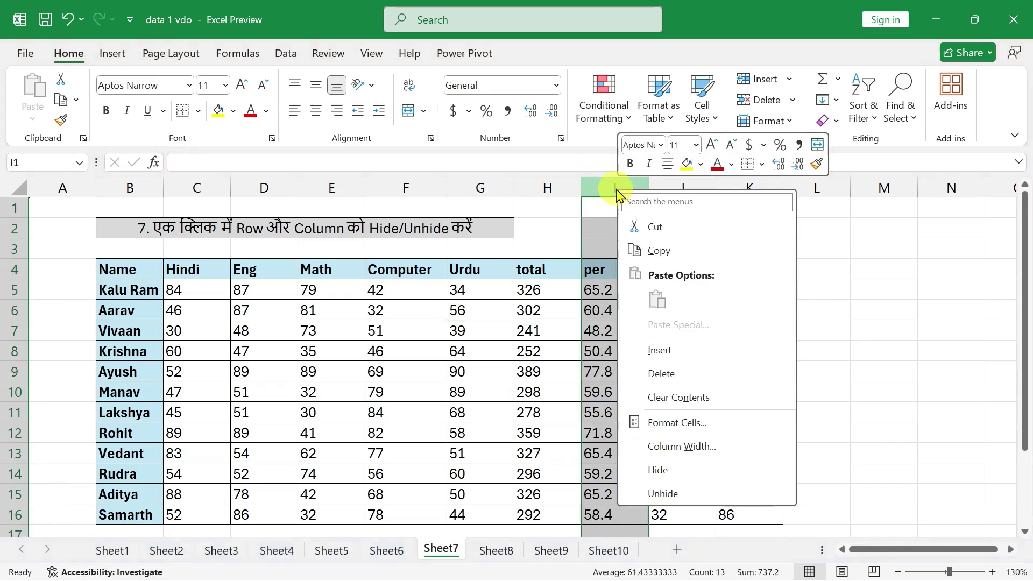
{"action": "left_click", "coordinate": [660, 471]}
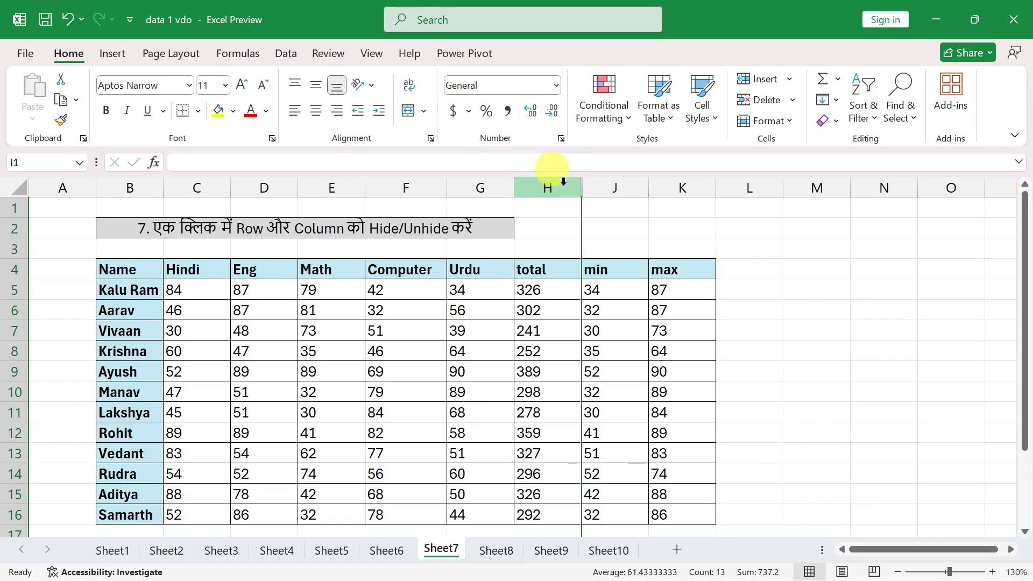
{"action": "left_click_drag", "start_coordinate": [562, 181], "coordinate": [607, 186]}
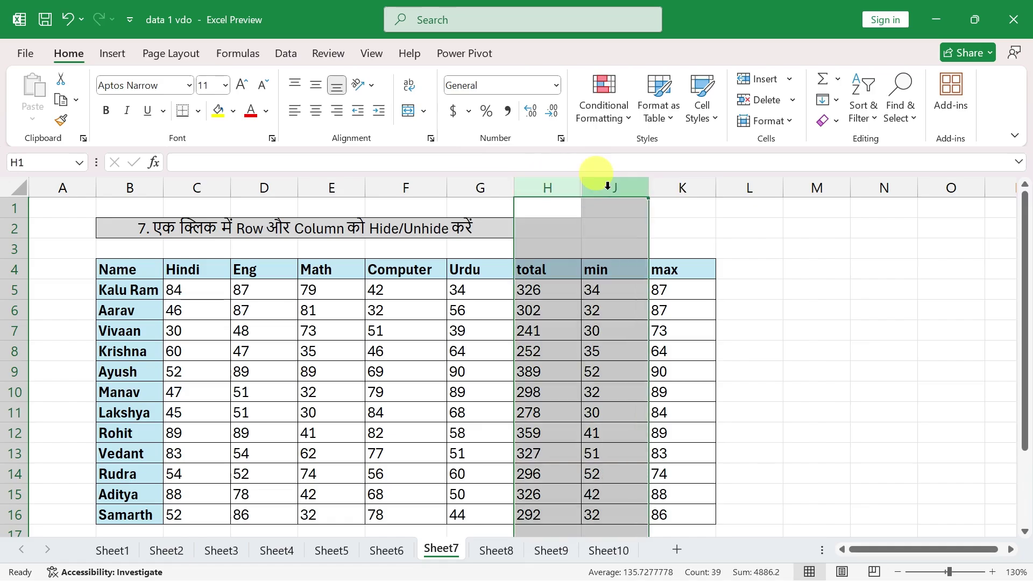
{"action": "right_click", "coordinate": [607, 186]}
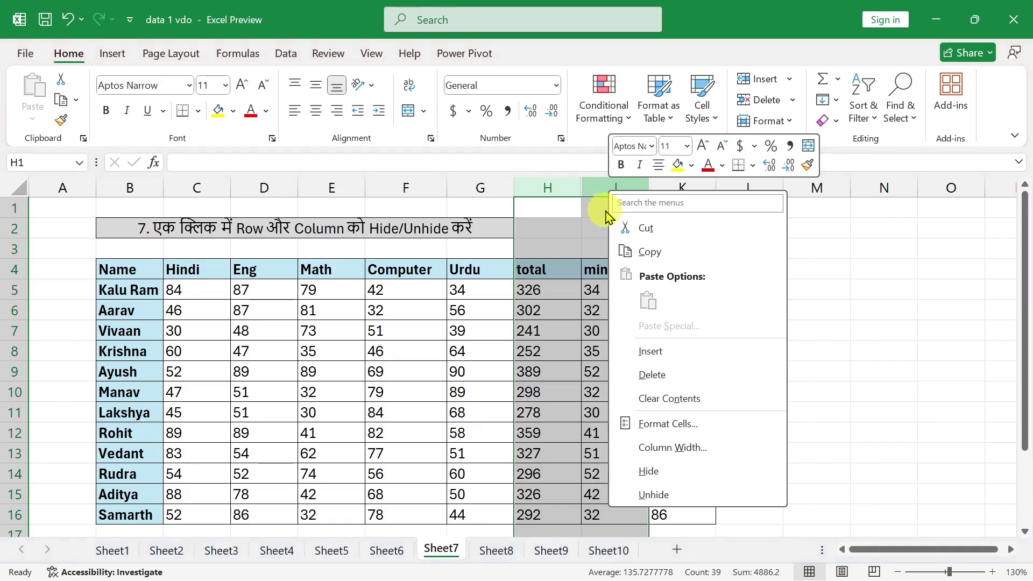
{"action": "left_click", "coordinate": [655, 493]}
{"action": "left_click", "coordinate": [909, 451]}
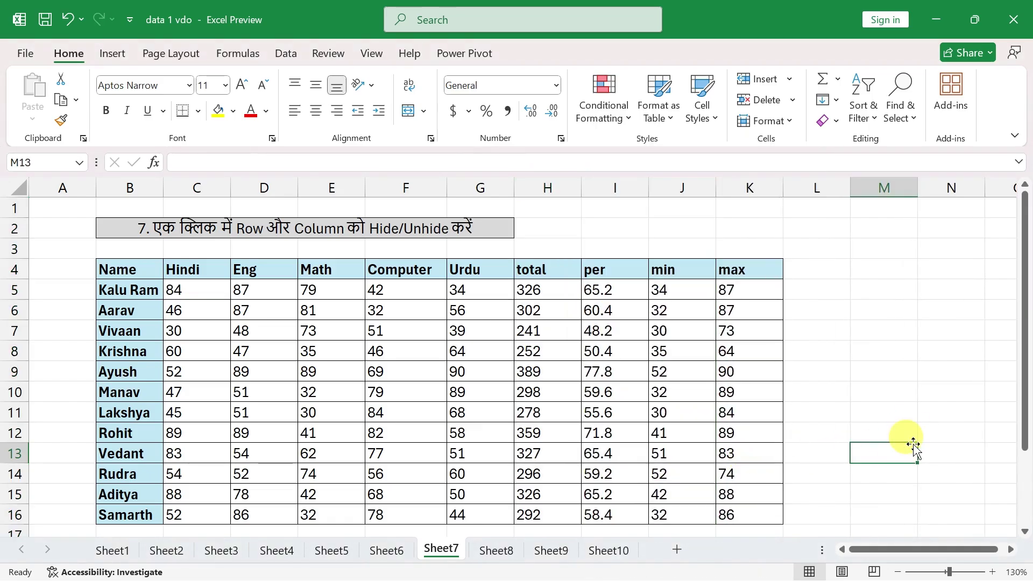
{"action": "left_click_drag", "start_coordinate": [617, 186], "coordinate": [762, 188]}
{"action": "right_click", "coordinate": [619, 187]}
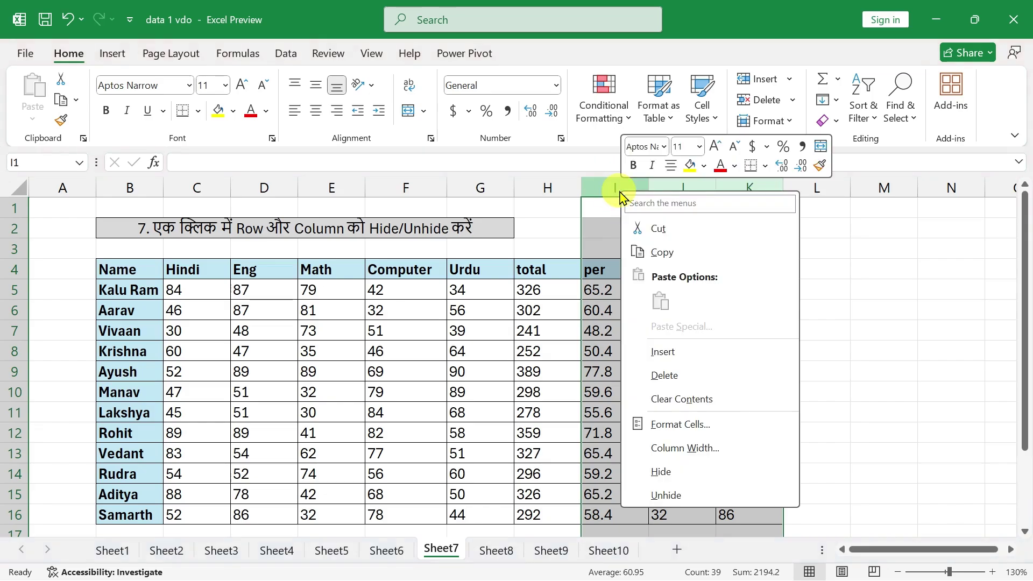
{"action": "left_click", "coordinate": [668, 495]}
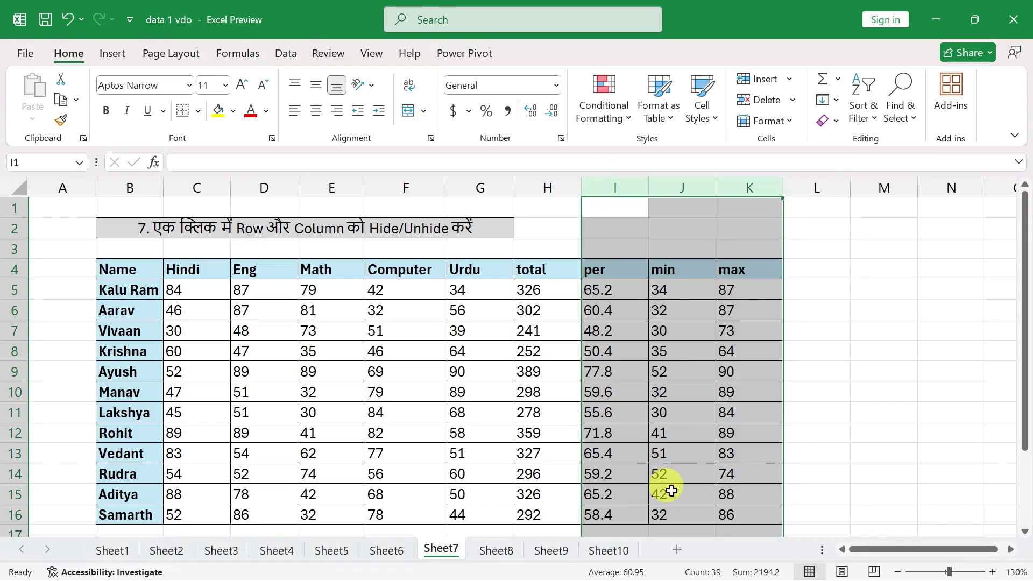
Hide columns I through K together, then unhide them by selecting H:L.
{"action": "right_click", "coordinate": [619, 187]}
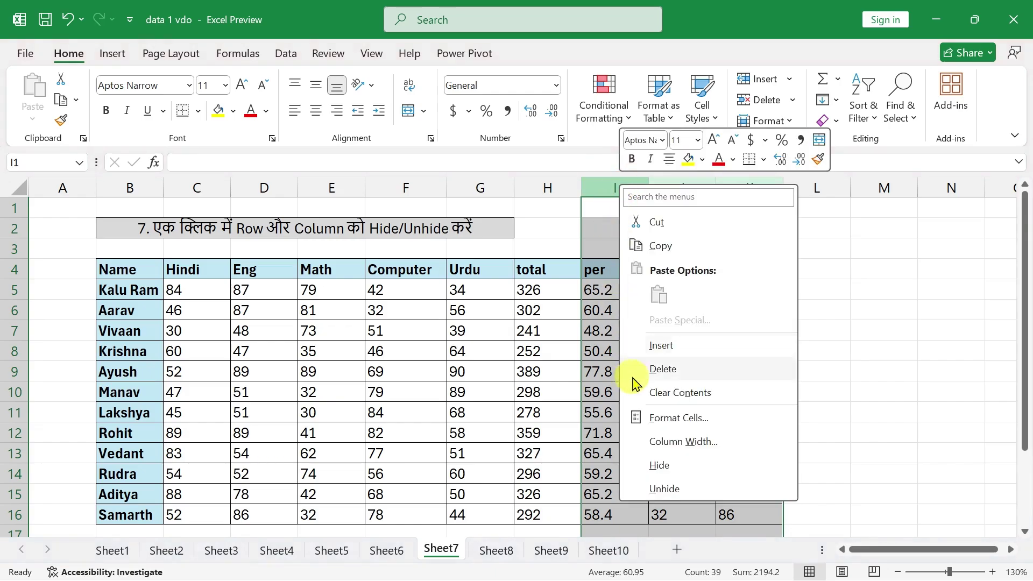
{"action": "left_click", "coordinate": [646, 461]}
{"action": "left_click", "coordinate": [790, 410]}
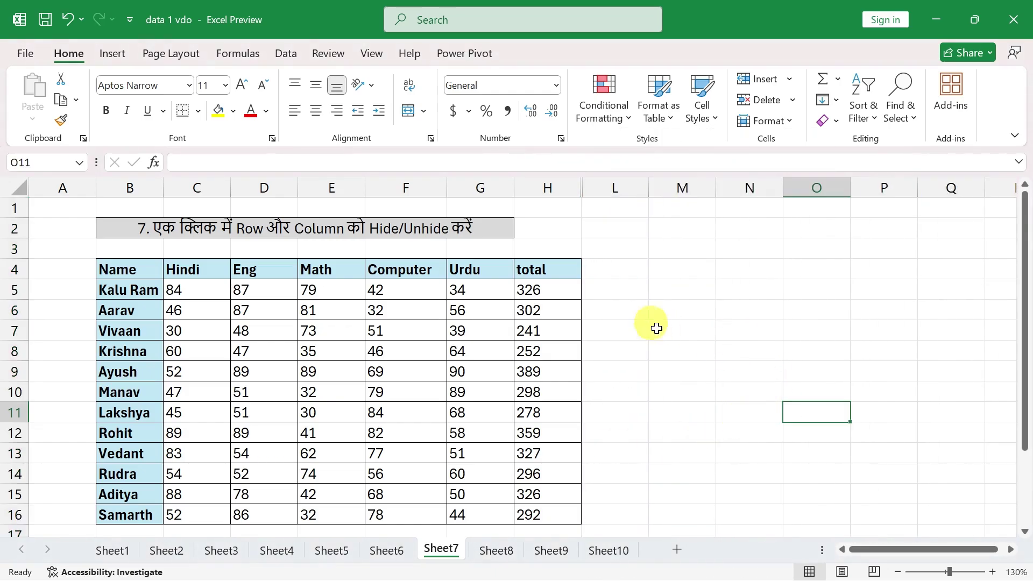
{"action": "left_click_drag", "start_coordinate": [548, 187], "coordinate": [604, 187]}
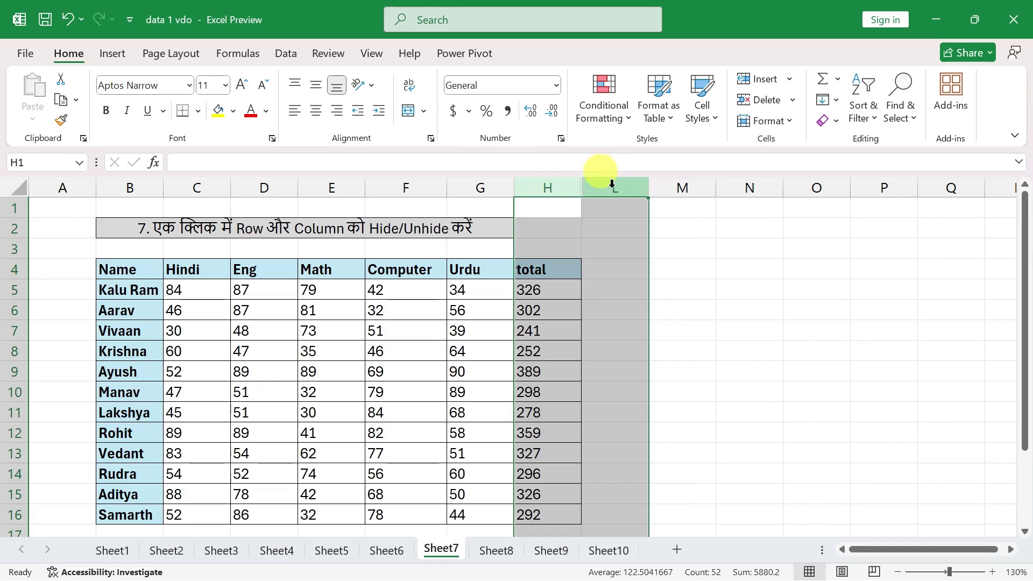
{"action": "right_click", "coordinate": [605, 184]}
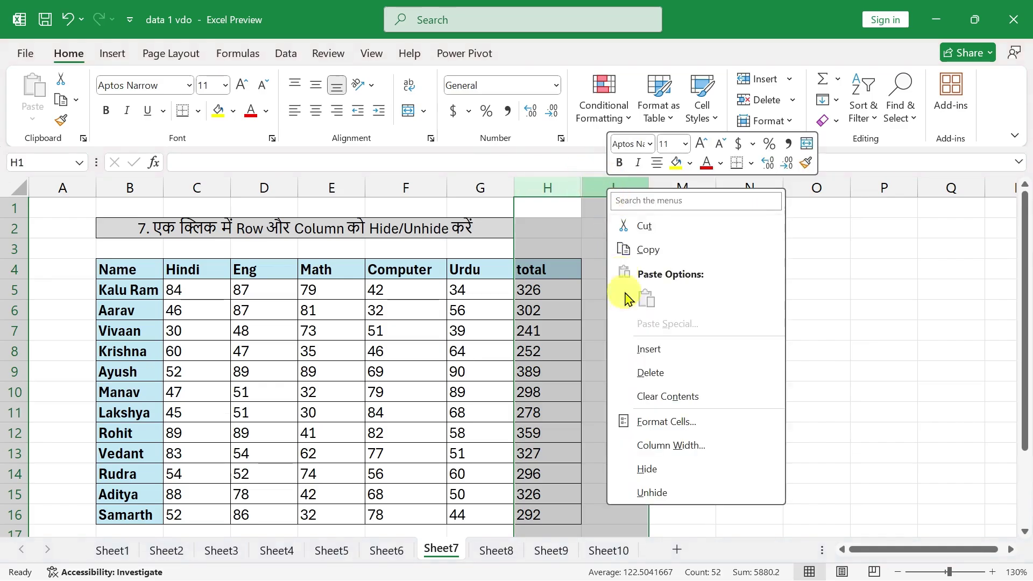
{"action": "left_click", "coordinate": [649, 492]}
{"action": "left_click", "coordinate": [688, 470]}
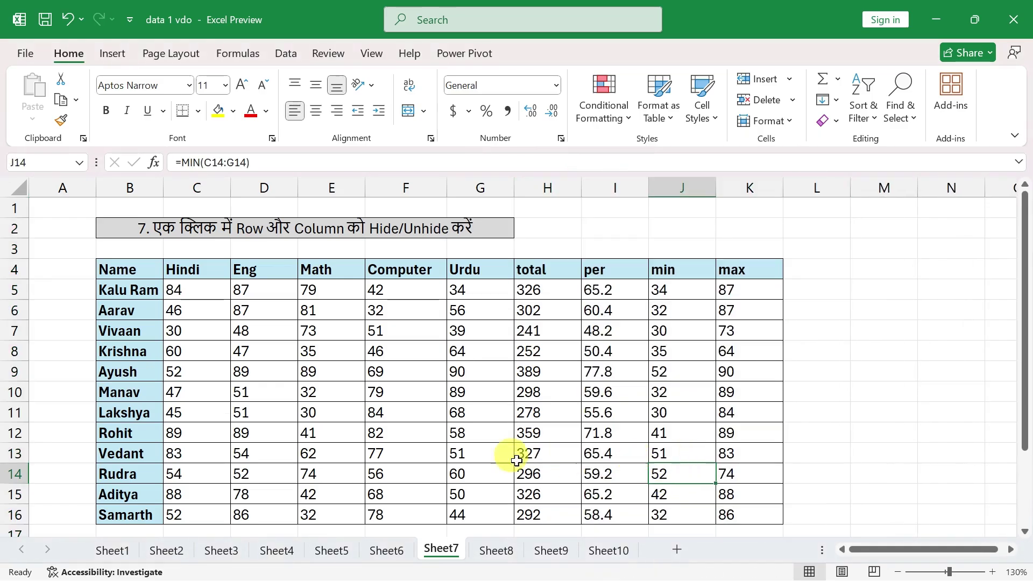
Hide rows 6 through 11 on Sheet7.
{"action": "left_click_drag", "start_coordinate": [9, 310], "coordinate": [12, 412]}
{"action": "right_click", "coordinate": [18, 352]}
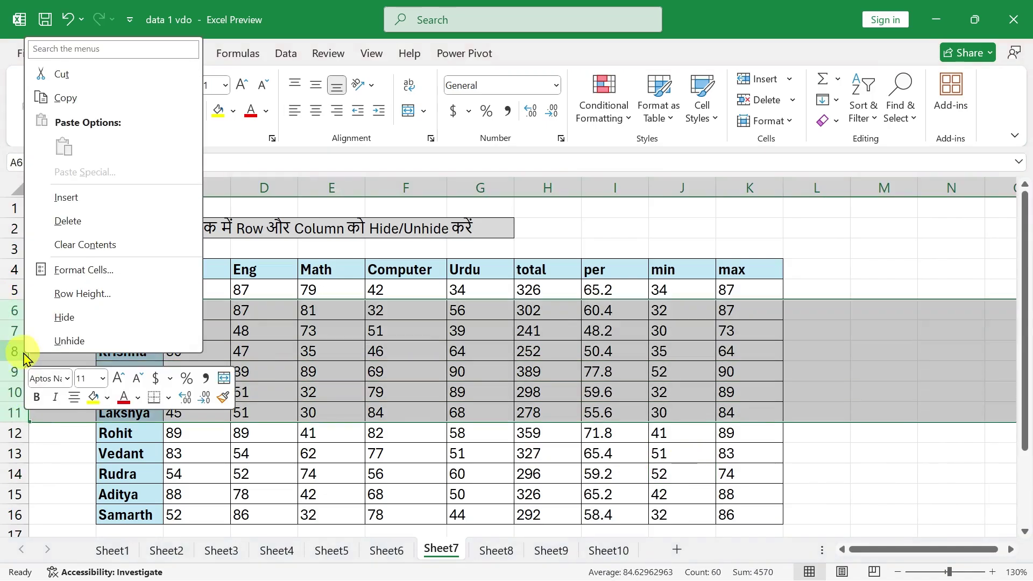
{"action": "left_click", "coordinate": [104, 316]}
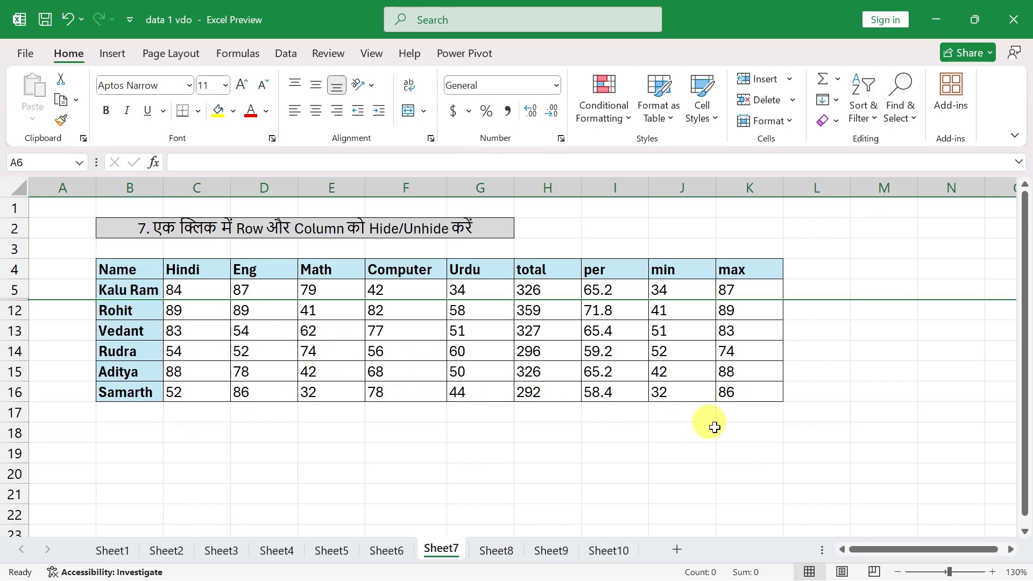
{"action": "left_click", "coordinate": [931, 390]}
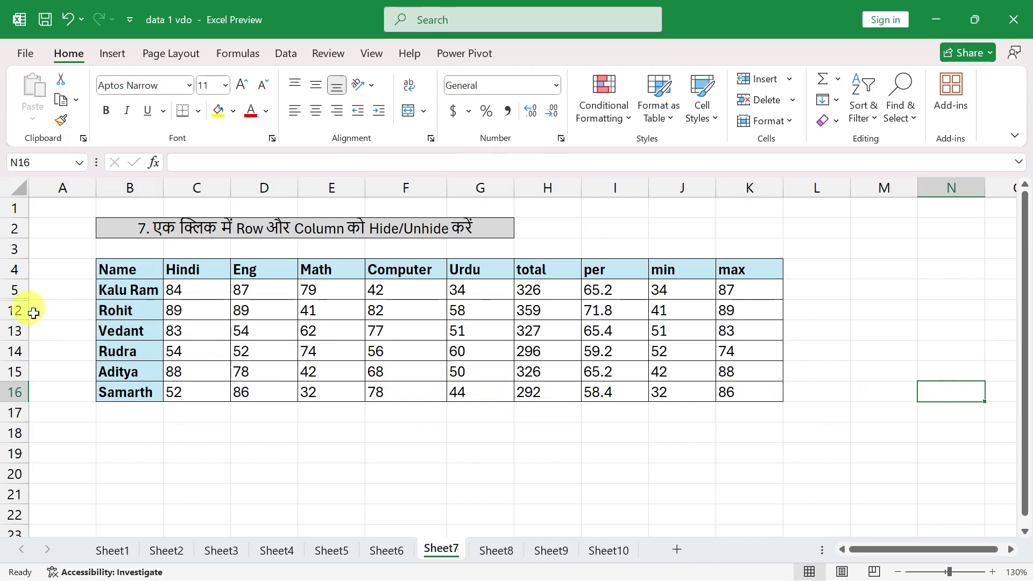
Unhide rows 6–11 by selecting rows 5 and 12, then switch to Sheet8.
{"action": "left_click_drag", "start_coordinate": [12, 290], "coordinate": [8, 312]}
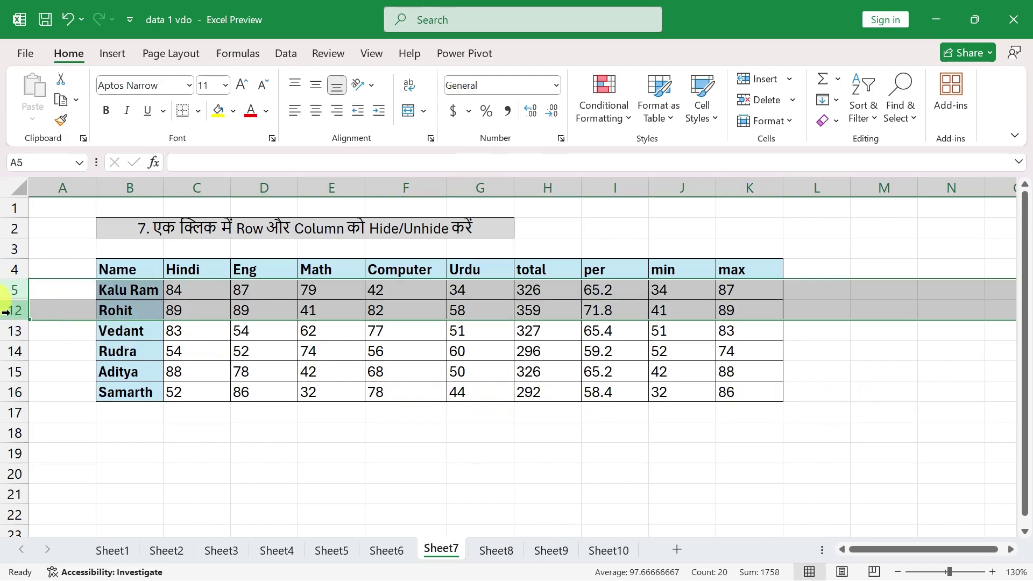
{"action": "right_click", "coordinate": [13, 310]}
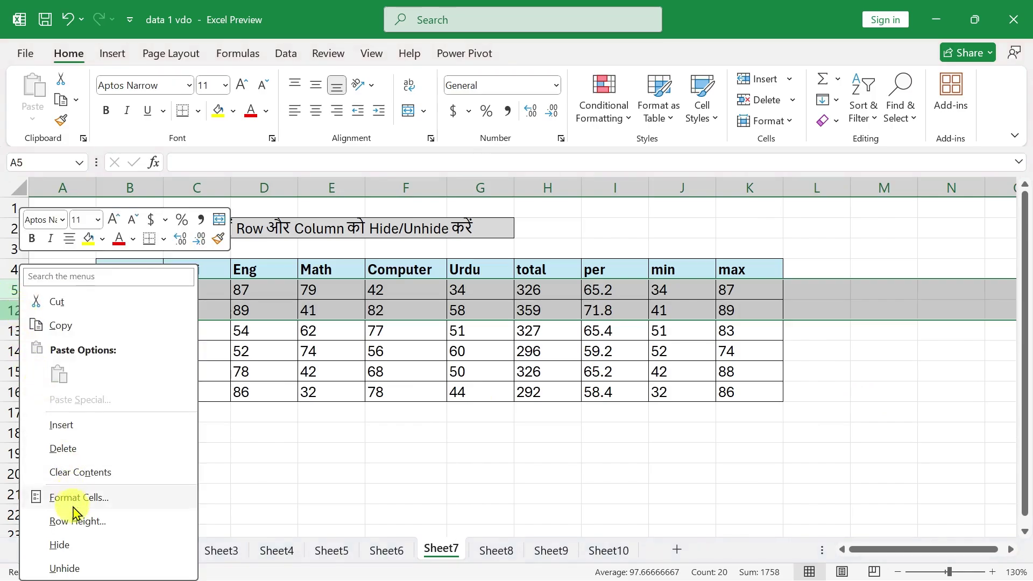
{"action": "left_click", "coordinate": [82, 569]}
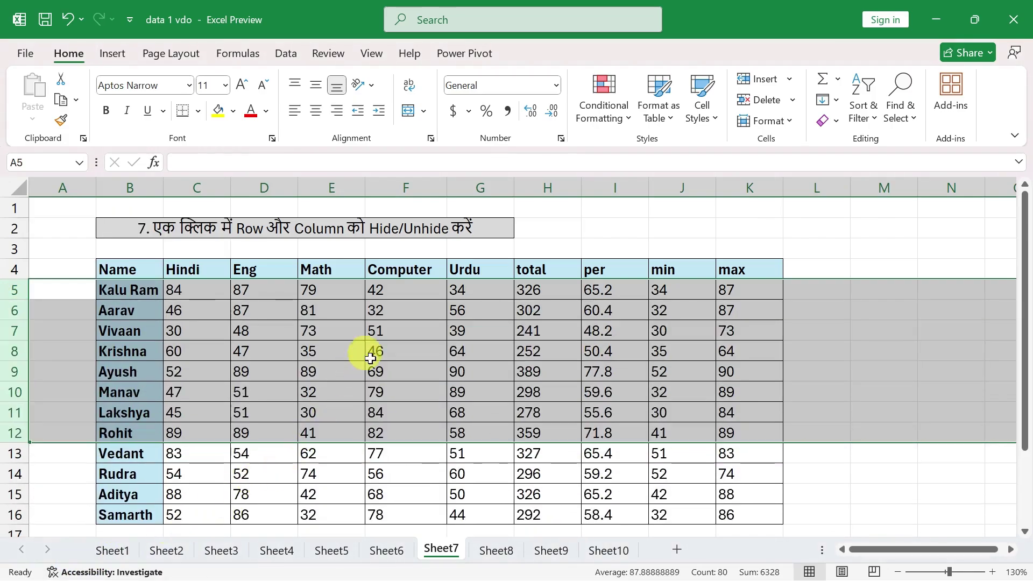
{"action": "left_click", "coordinate": [484, 287]}
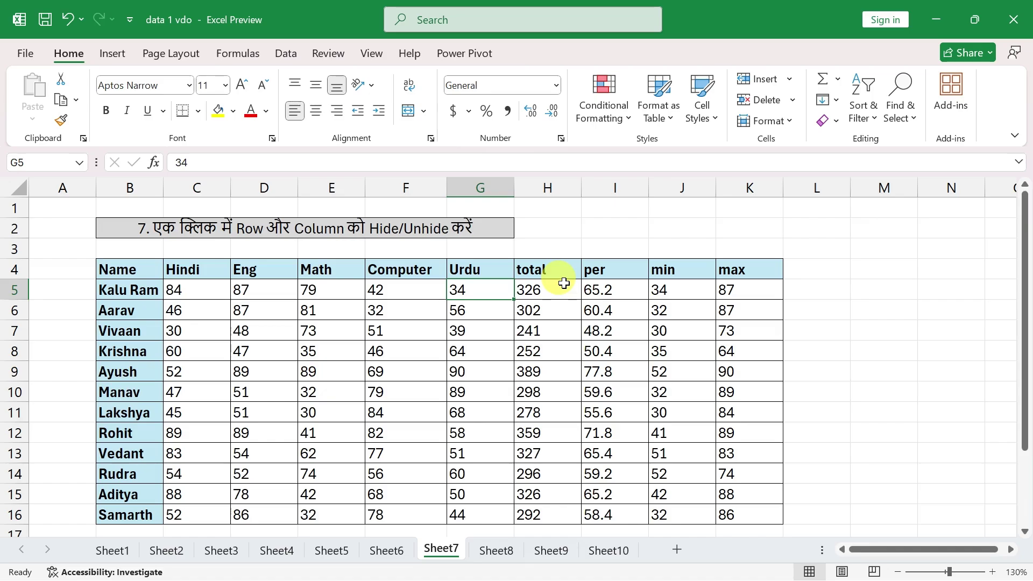
{"action": "left_click", "coordinate": [491, 554]}
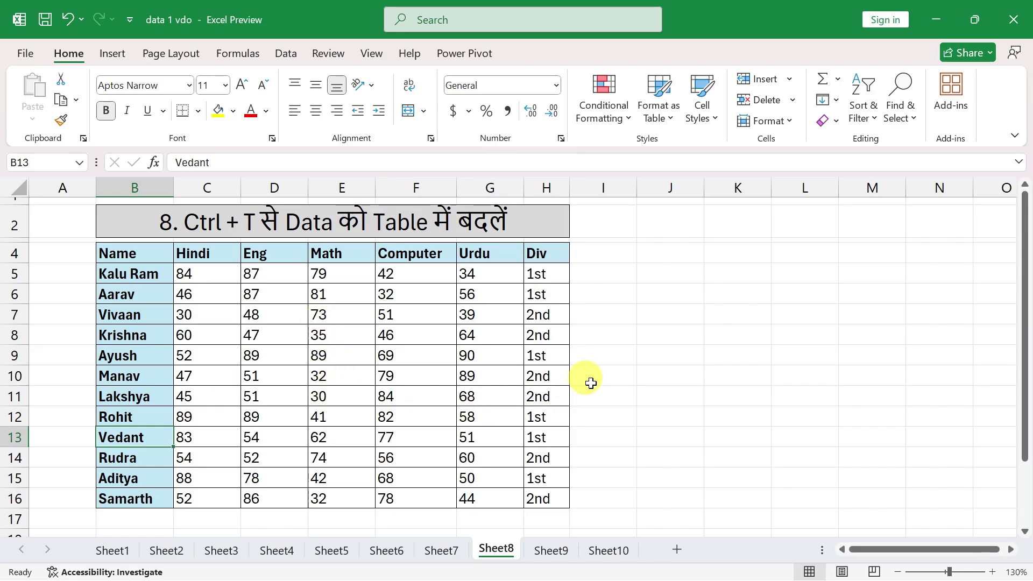
Select the marks data B4:H16, then pick a single cell inside it.
{"action": "left_click_drag", "start_coordinate": [120, 250], "coordinate": [544, 499]}
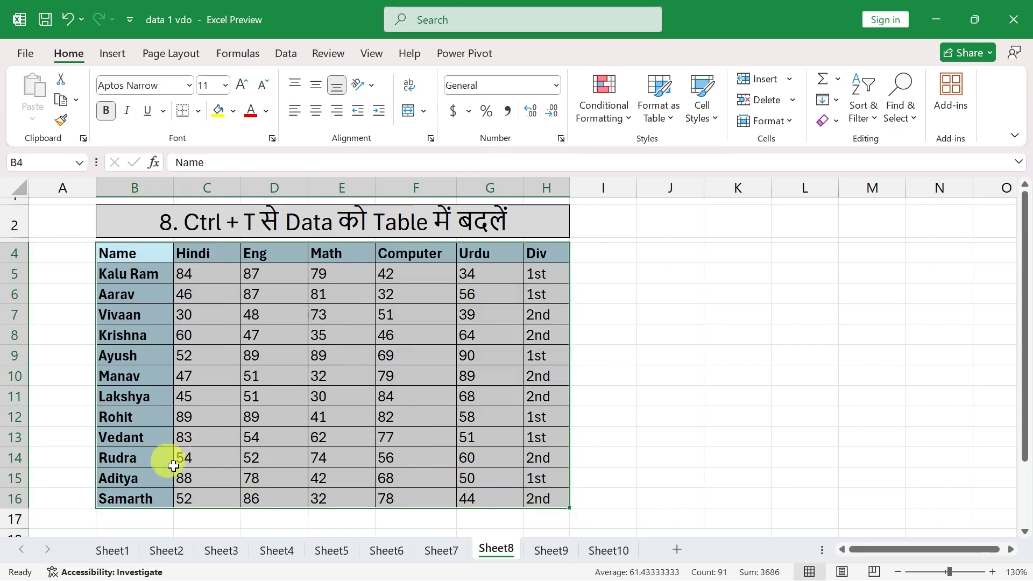
{"action": "left_click", "coordinate": [134, 515]}
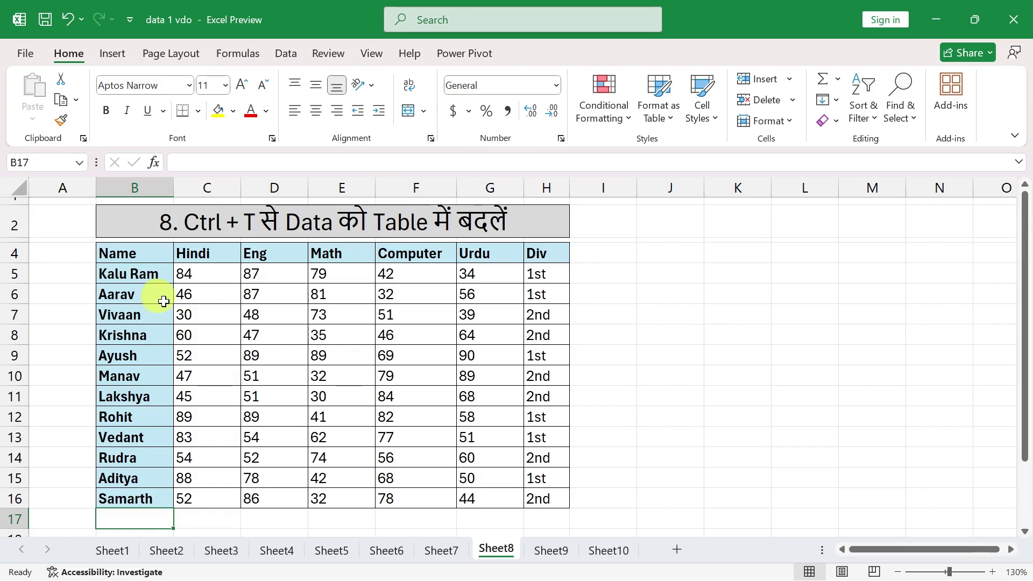
{"action": "left_click", "coordinate": [323, 320]}
{"action": "left_click", "coordinate": [283, 311]}
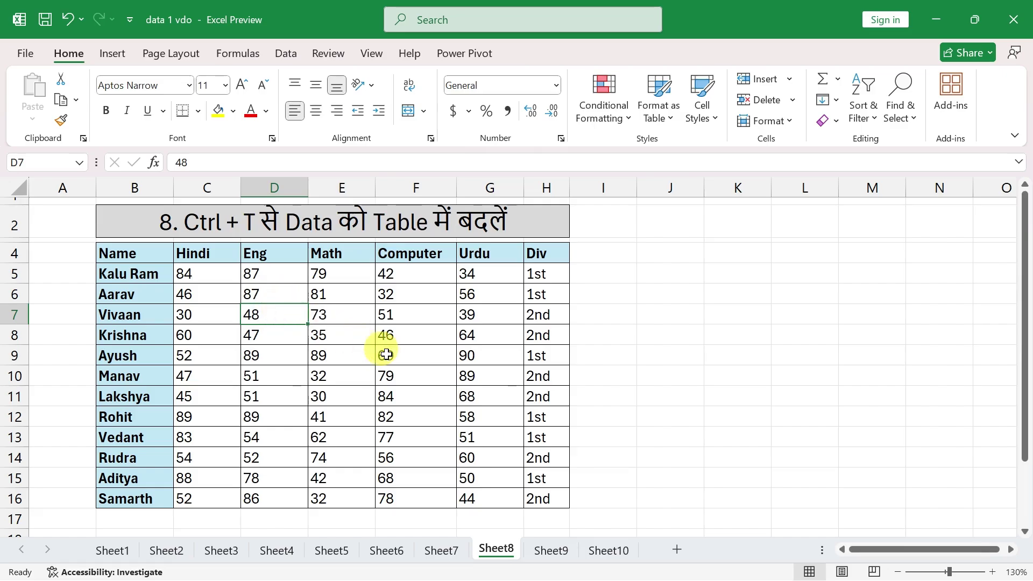
Convert B4:H16 into a table with headers using Ctrl+T.
{"action": "key", "text": "ctrl+t"}
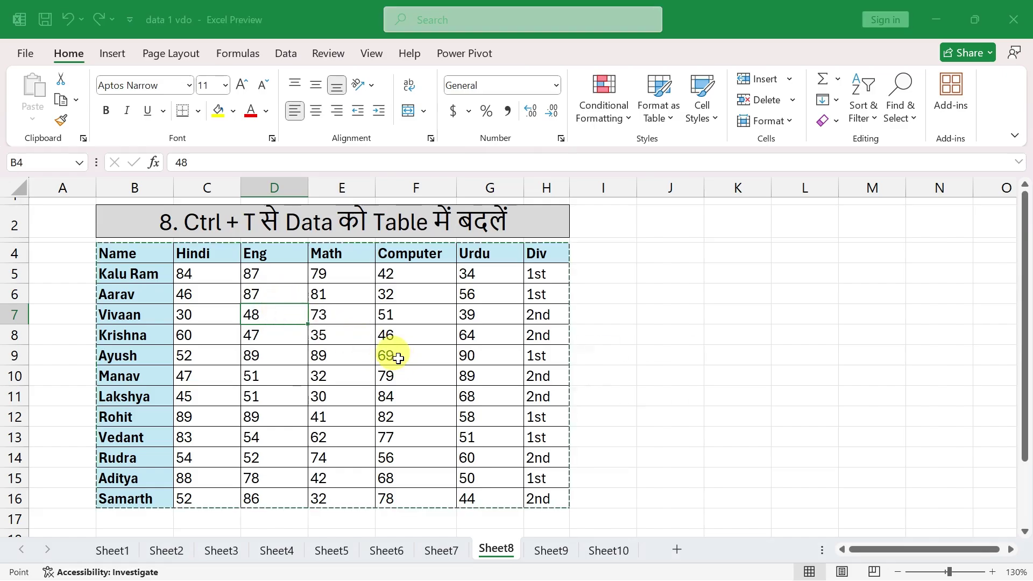
{"action": "left_click_drag", "start_coordinate": [692, 261], "coordinate": [712, 214]}
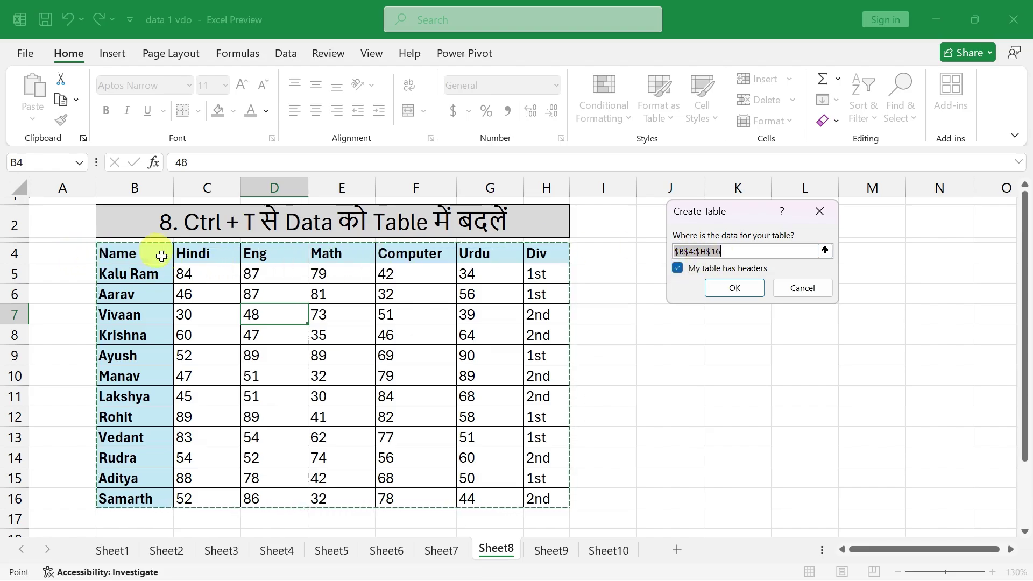
{"action": "left_click", "coordinate": [724, 289]}
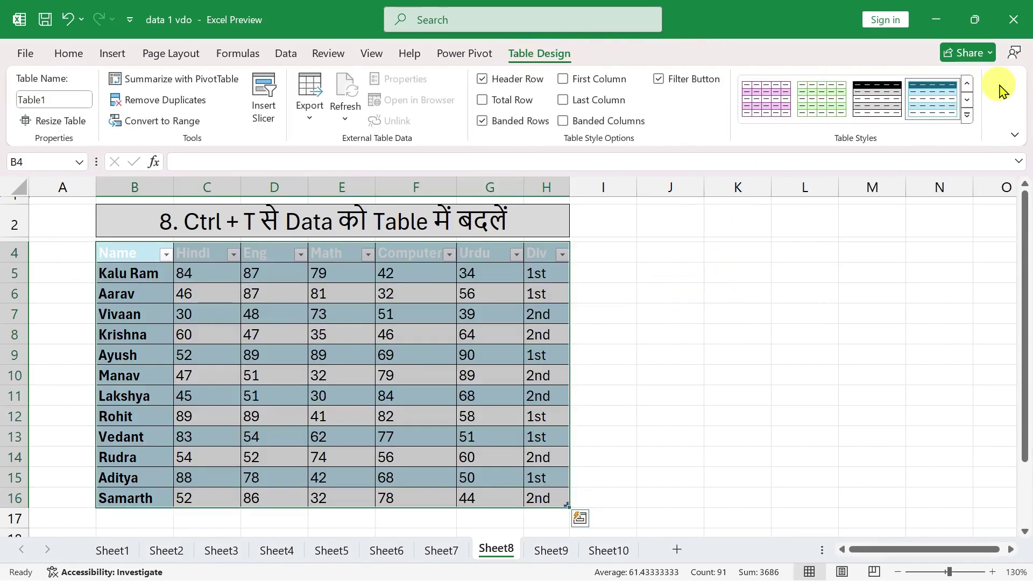
Apply a medium blue table style and toggle the header filter buttons off and back on.
{"action": "left_click", "coordinate": [966, 115]}
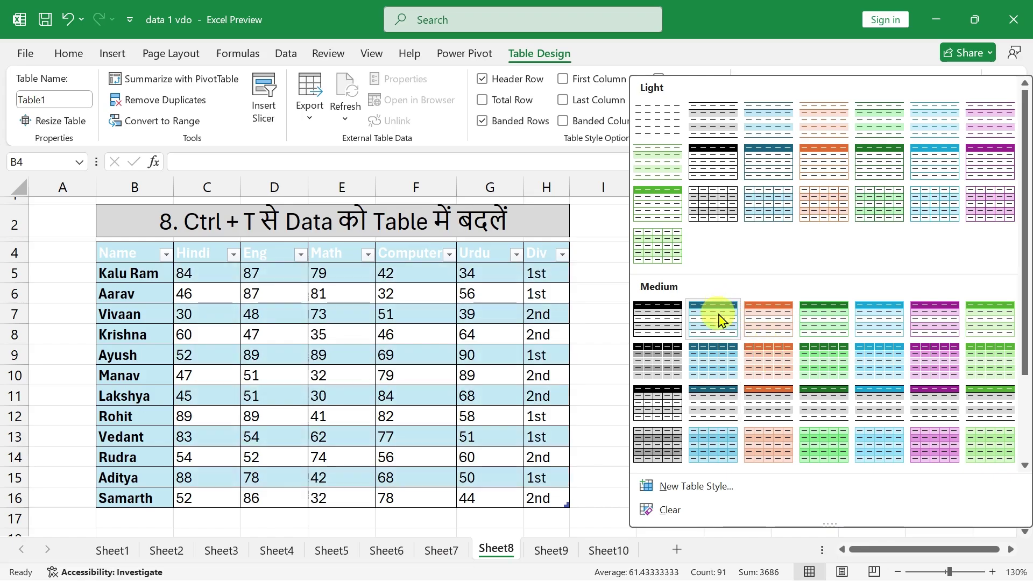
{"action": "left_click", "coordinate": [717, 316]}
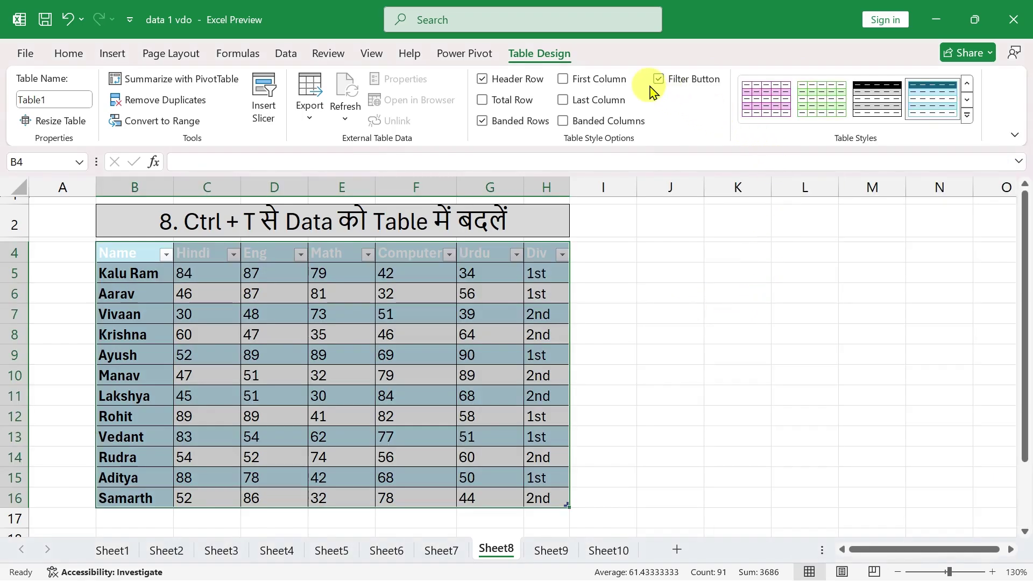
{"action": "left_click", "coordinate": [658, 81]}
{"action": "left_click", "coordinate": [657, 80]}
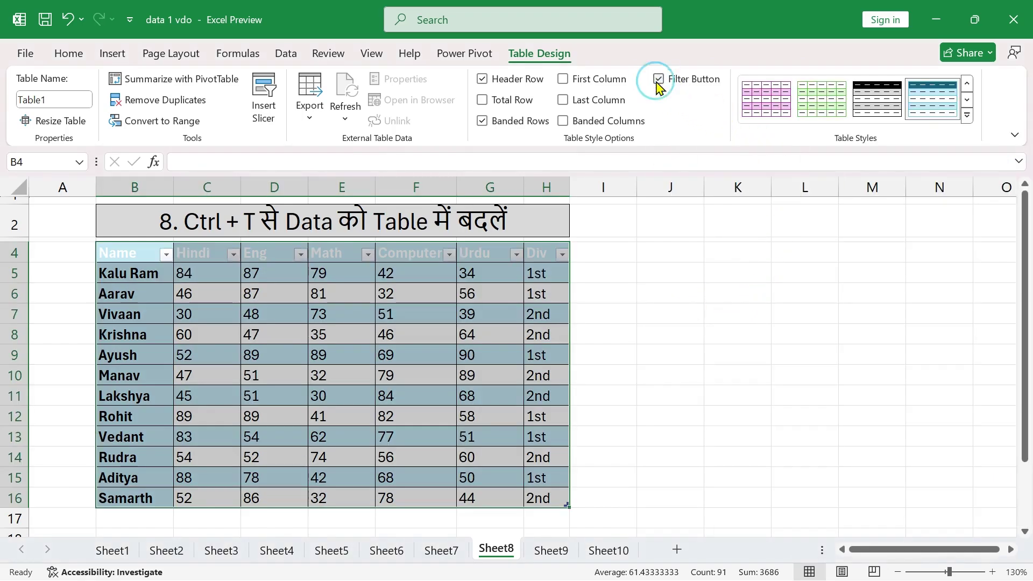
{"action": "left_click", "coordinate": [485, 83]}
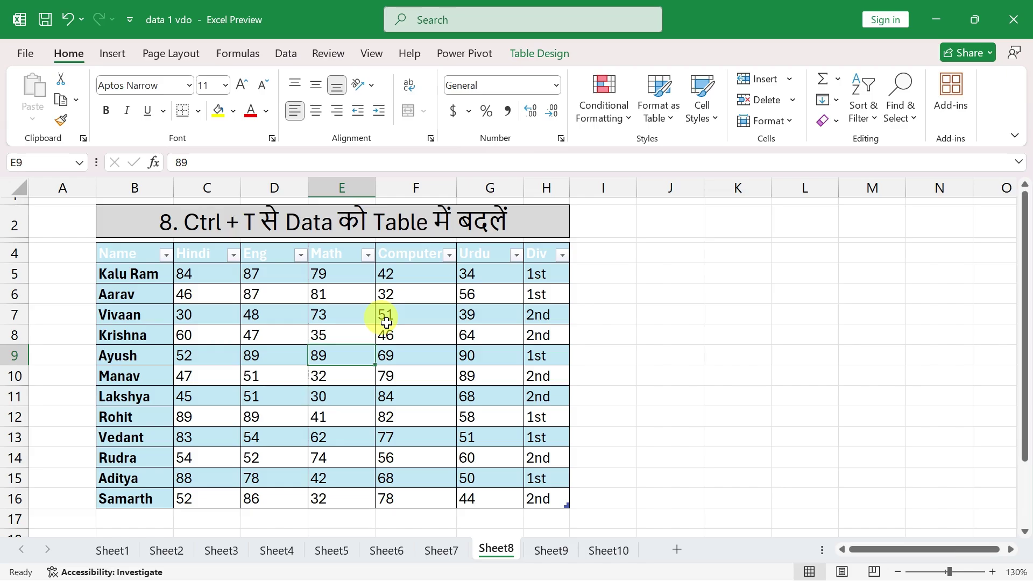
On Sheet9, select all of row 7 with Vivaan's marks, finishing with Shift+Space.
{"action": "left_click", "coordinate": [551, 551]}
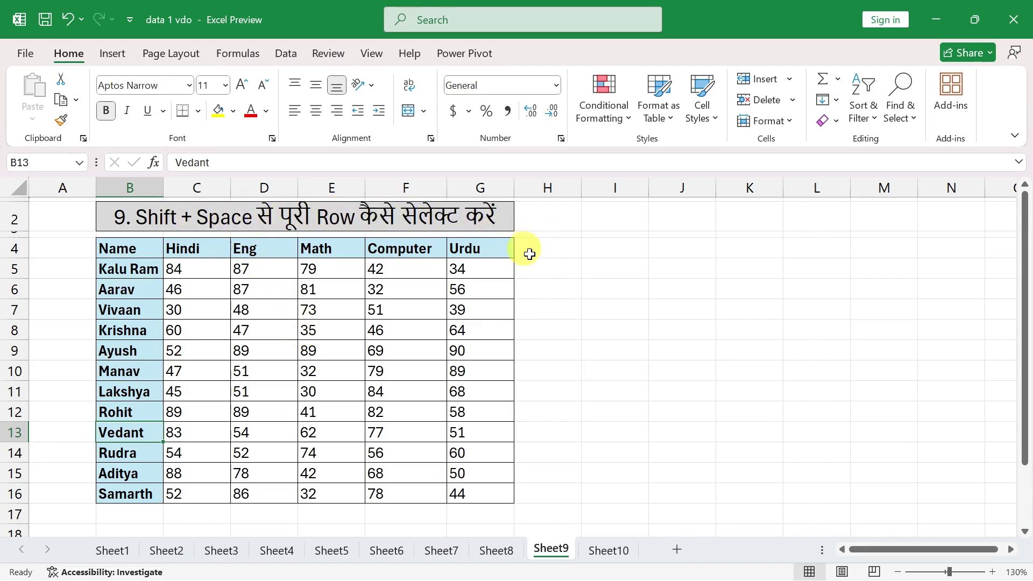
{"action": "left_click", "coordinate": [6, 311]}
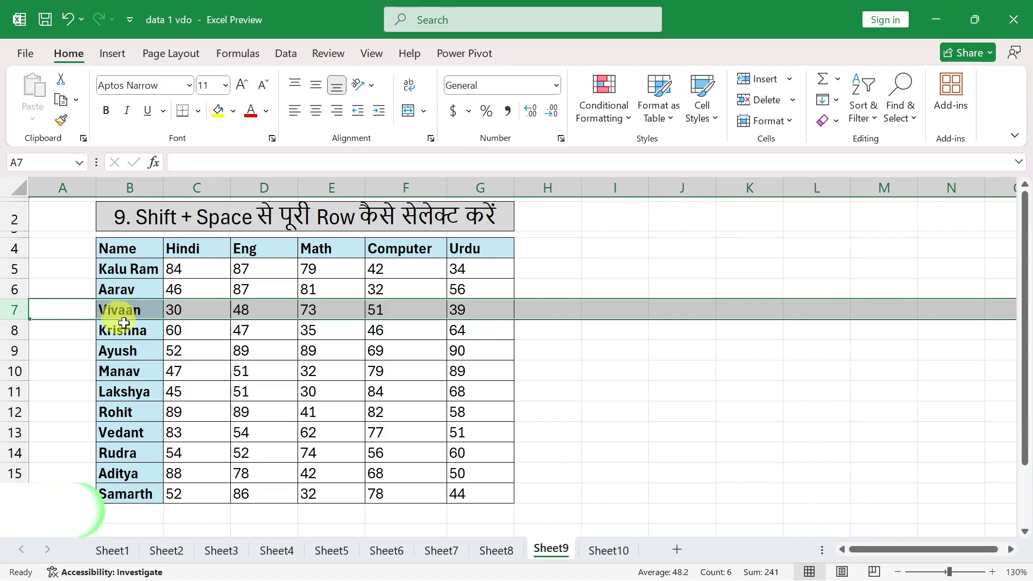
{"action": "left_click", "coordinate": [186, 307]}
{"action": "left_click", "coordinate": [6, 308]}
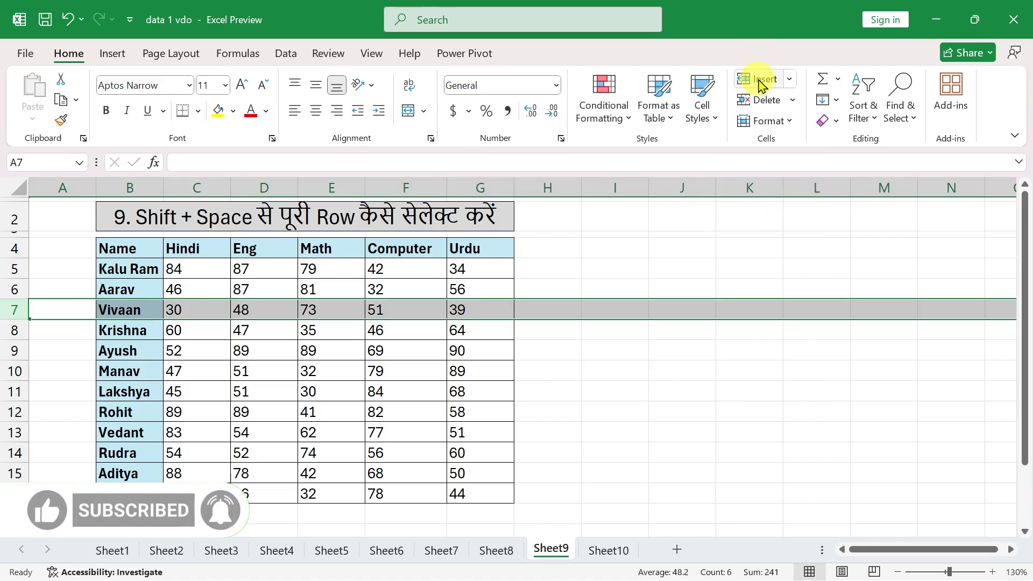
{"action": "left_click", "coordinate": [749, 330]}
{"action": "left_click", "coordinate": [45, 305]}
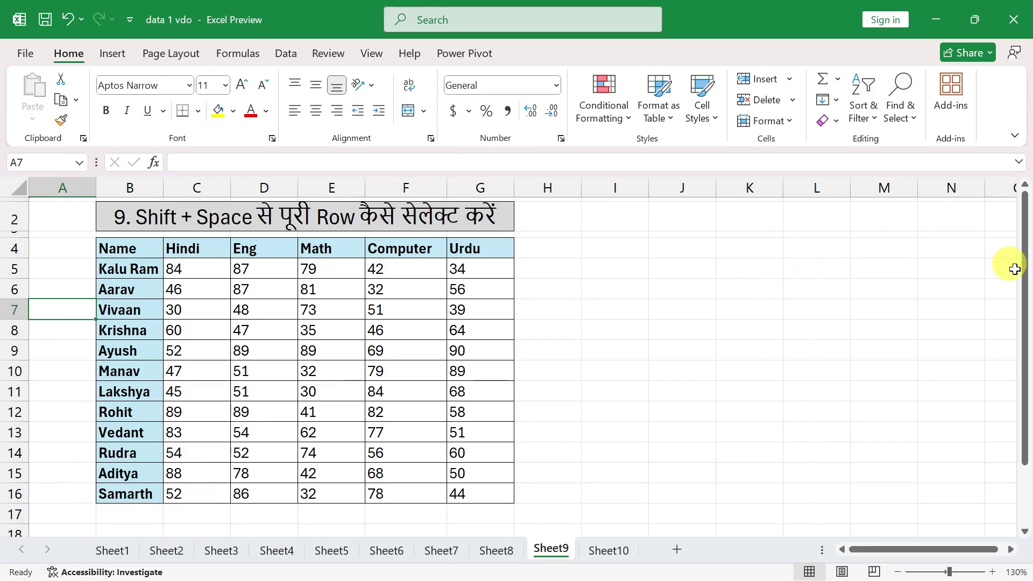
{"action": "key", "text": "shift+space"}
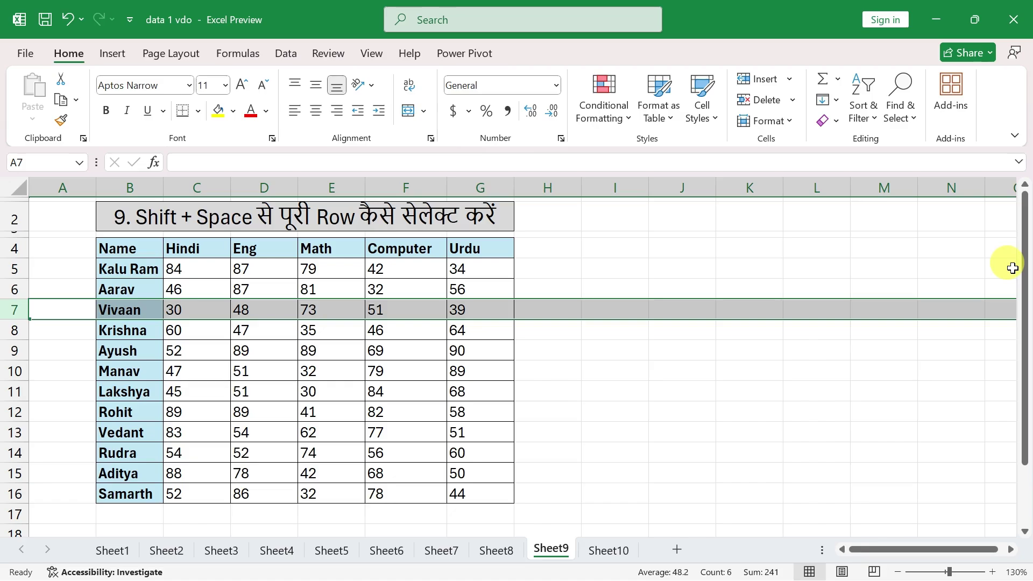
Insert a blank row above Vivaan's row with Ctrl+Shift+Plus and select it.
{"action": "key", "text": "ctrl+shift+plus"}
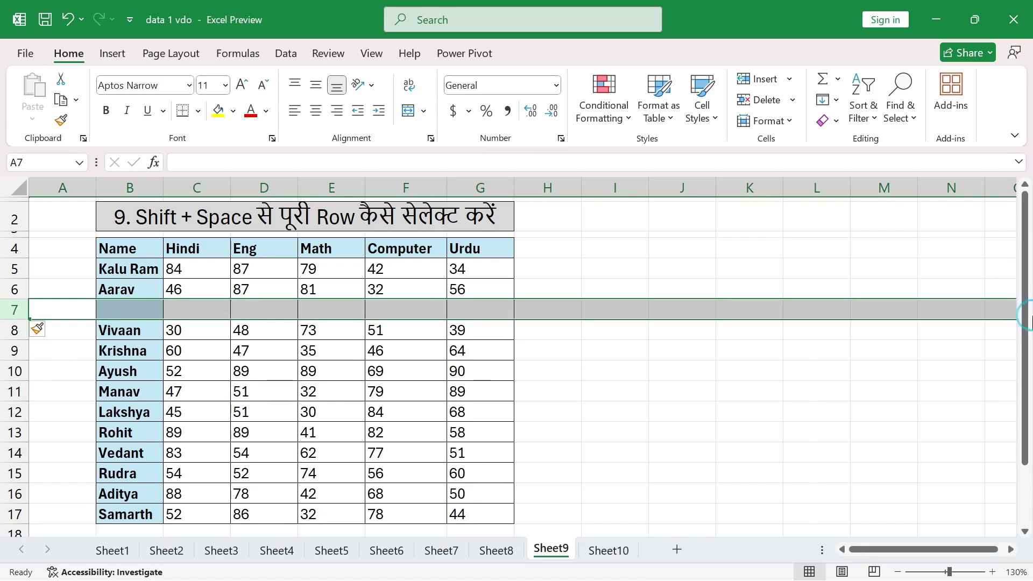
{"action": "left_click", "coordinate": [198, 383]}
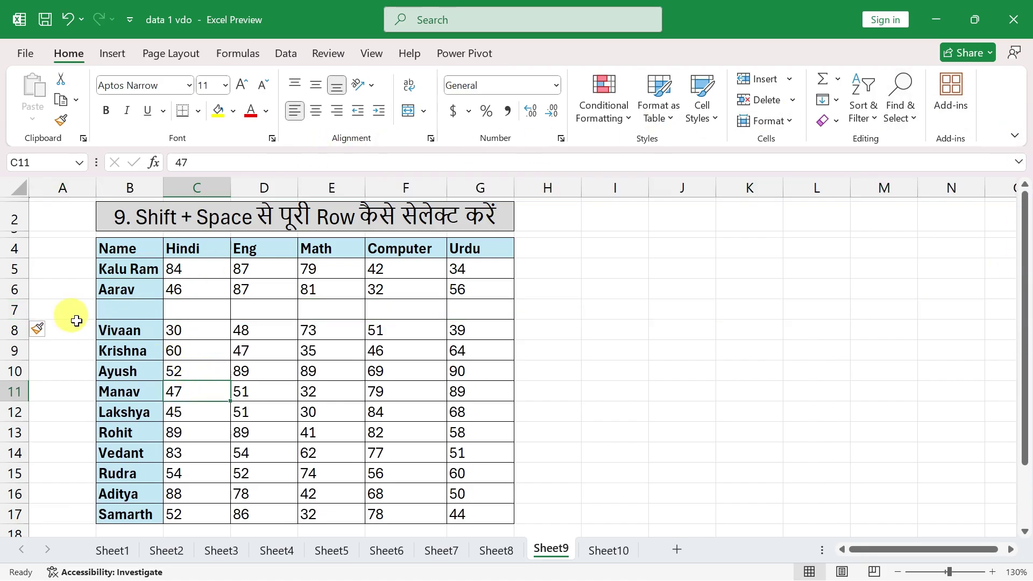
{"action": "left_click", "coordinate": [62, 370]}
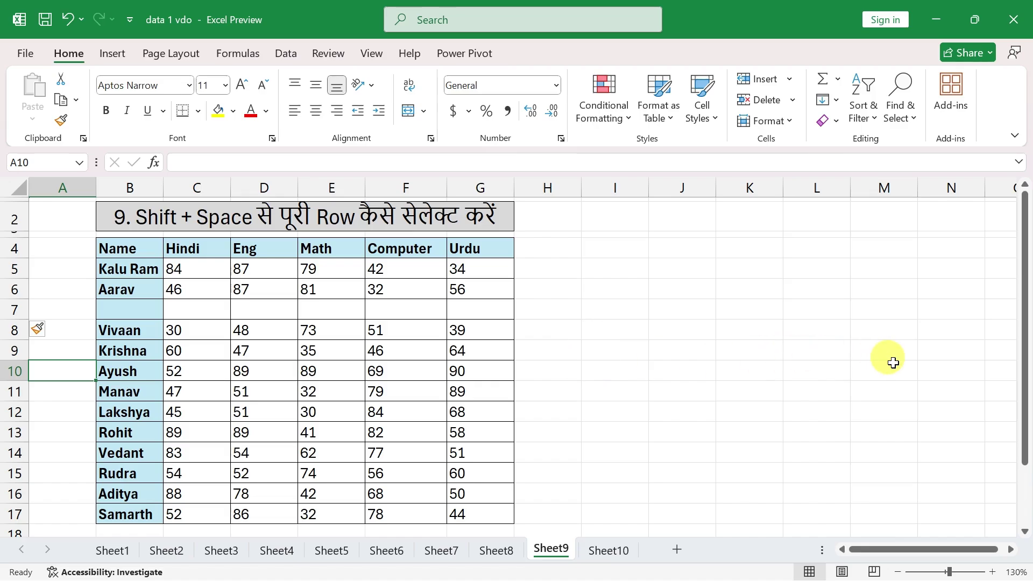
{"action": "key", "text": "Up"}
{"action": "key", "text": "Up"}
{"action": "key", "text": "Up"}
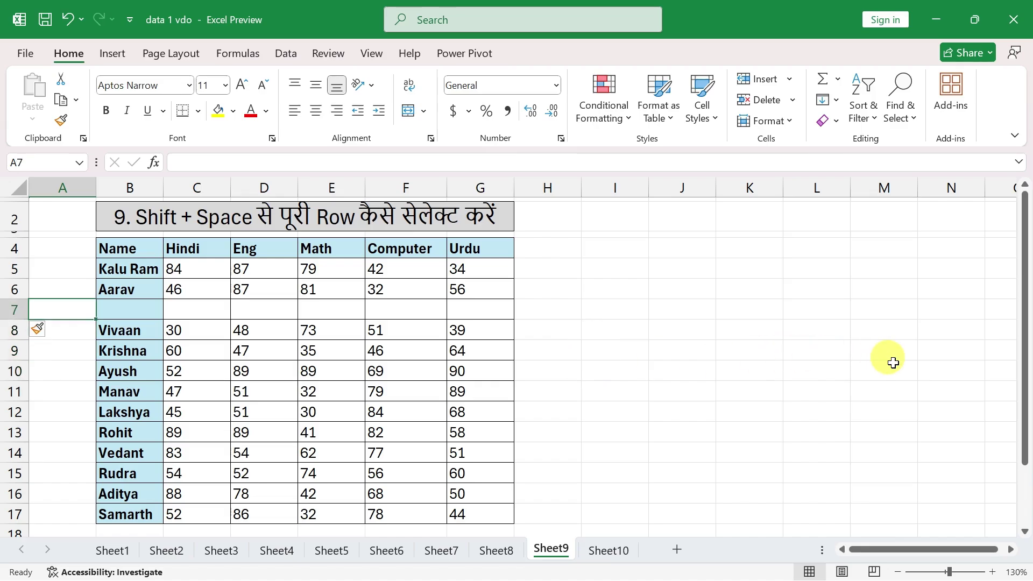
{"action": "key", "text": "shift+space"}
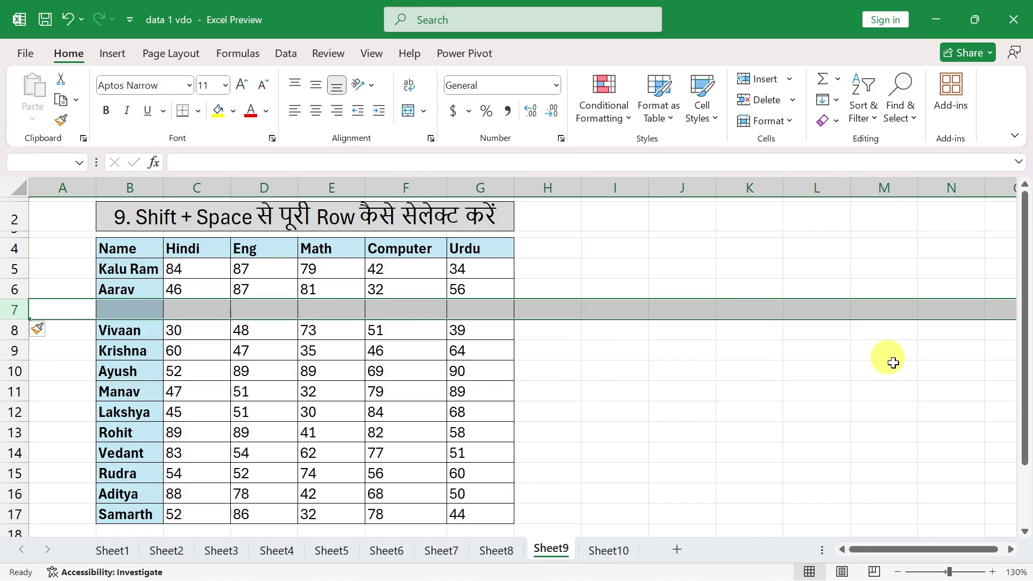
Delete the blank row 7 with Ctrl+Minus and switch to Sheet10.
{"action": "key", "text": "ctrl+minus"}
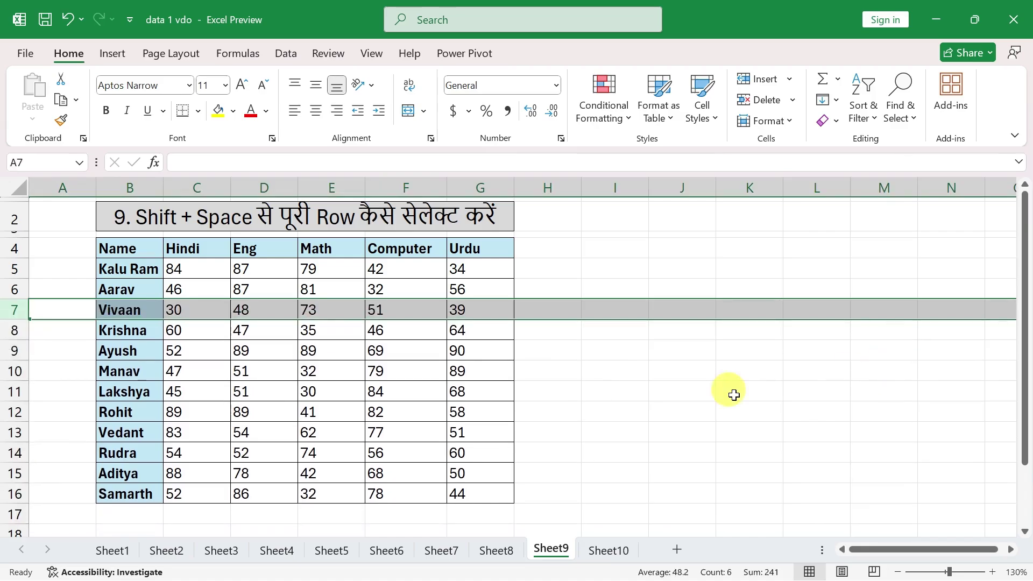
{"action": "left_click", "coordinate": [323, 394]}
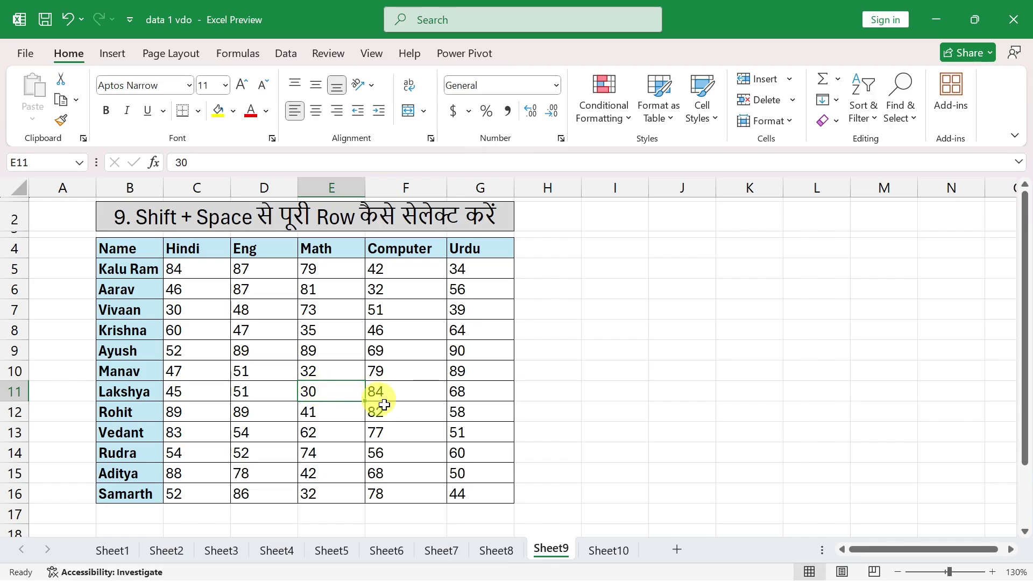
{"action": "left_click", "coordinate": [601, 550]}
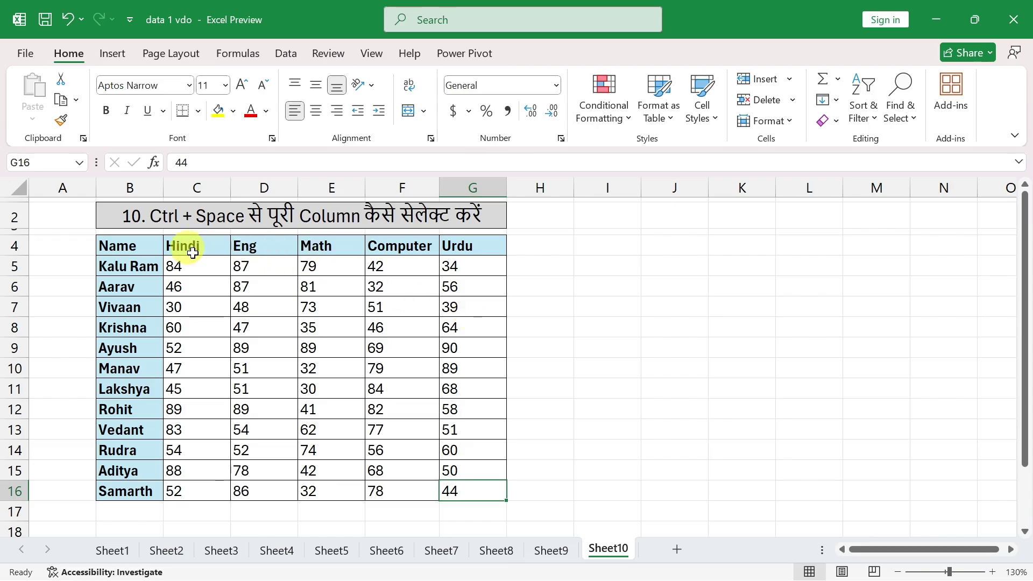
Copy the marks table B4:G16 and paste it starting at I4.
{"action": "left_click_drag", "start_coordinate": [132, 247], "coordinate": [491, 487]}
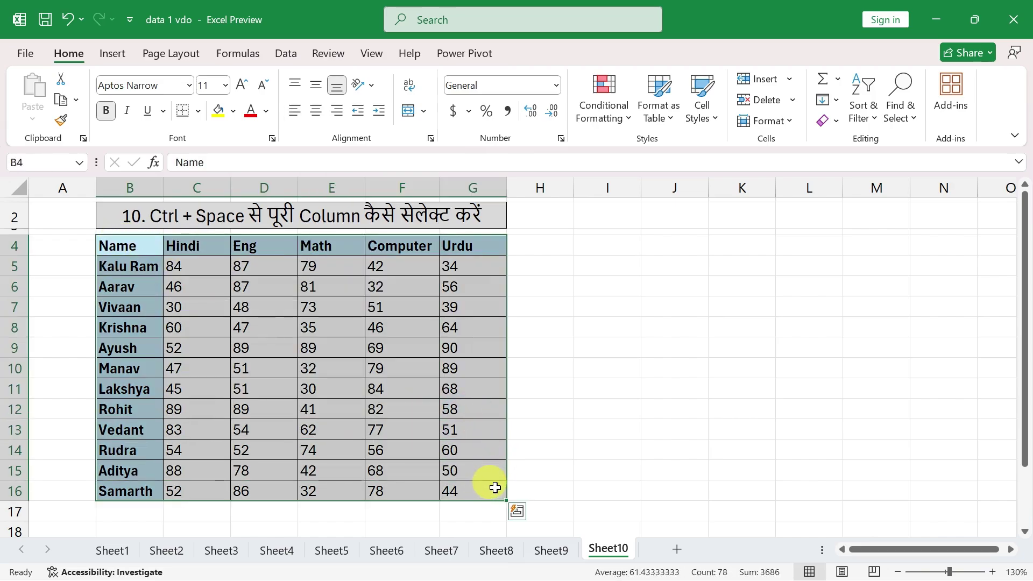
{"action": "key", "text": "ctrl+c"}
{"action": "left_click", "coordinate": [592, 246]}
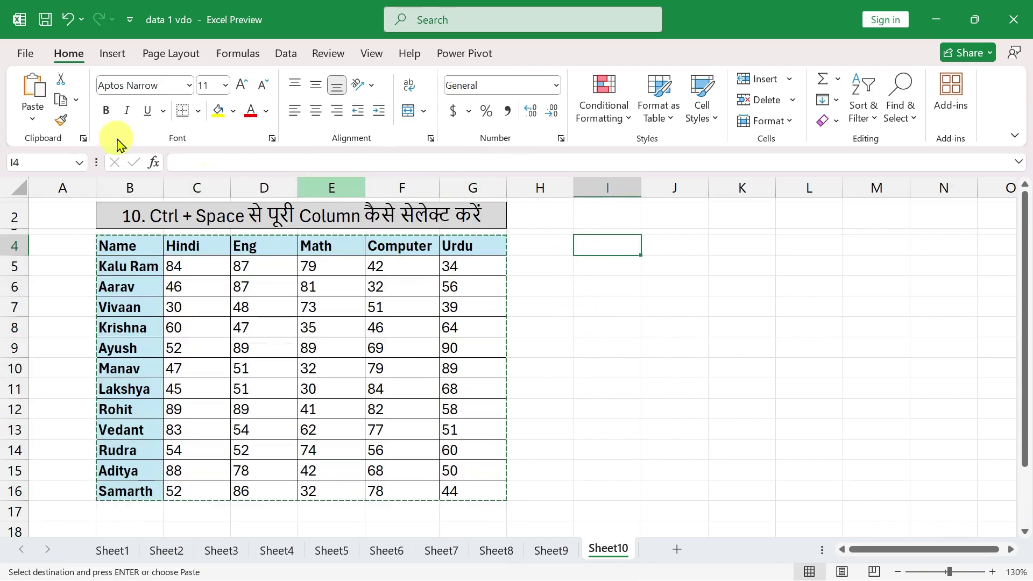
{"action": "left_click", "coordinate": [32, 118]}
{"action": "left_click", "coordinate": [73, 240]}
{"action": "left_click", "coordinate": [583, 326]}
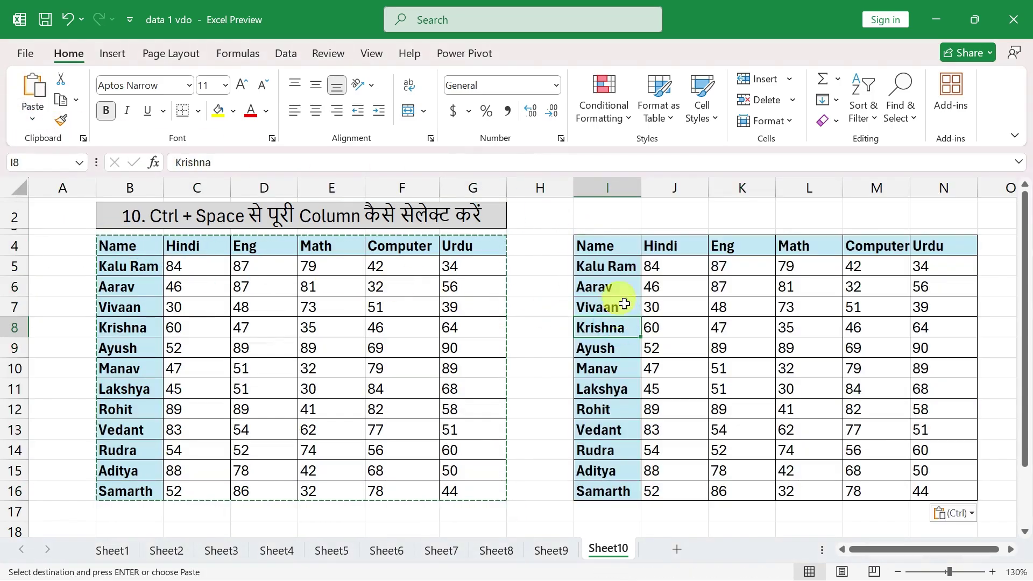
Narrow column H between the original and copied tables.
{"action": "left_click_drag", "start_coordinate": [572, 191], "coordinate": [527, 211]}
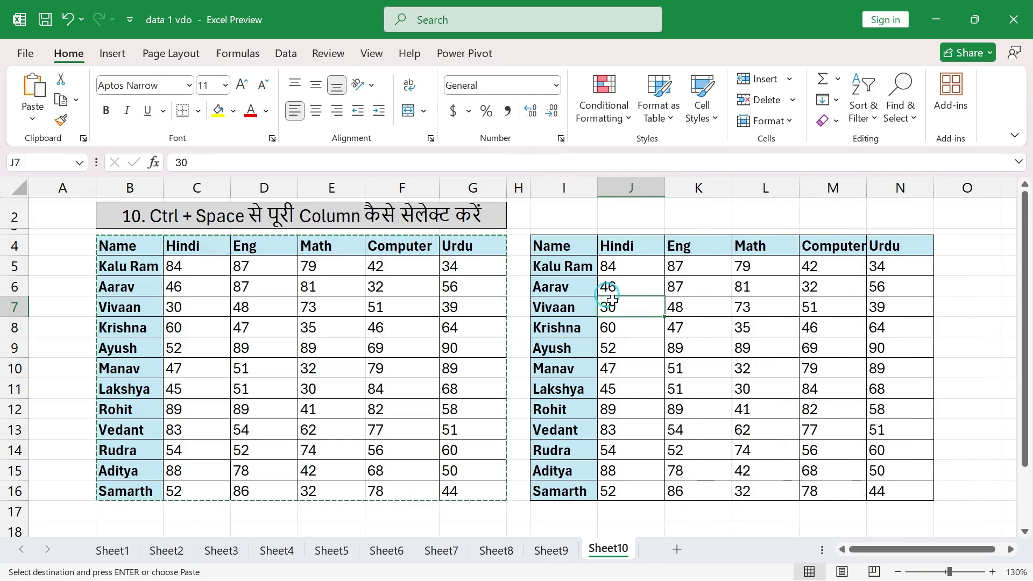
{"action": "left_click", "coordinate": [606, 309]}
{"action": "left_click", "coordinate": [1007, 551]}
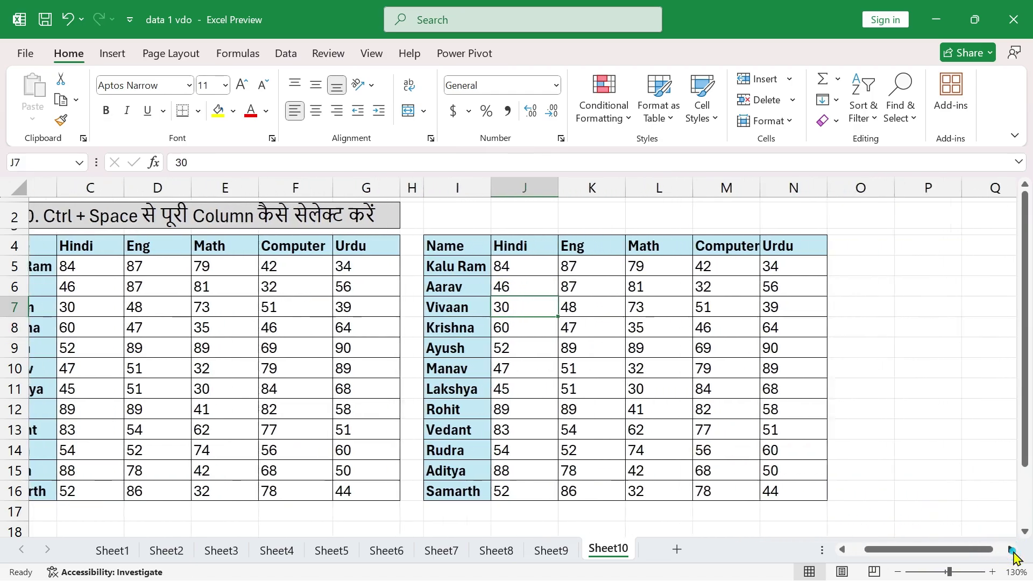
{"action": "left_click", "coordinate": [415, 248]}
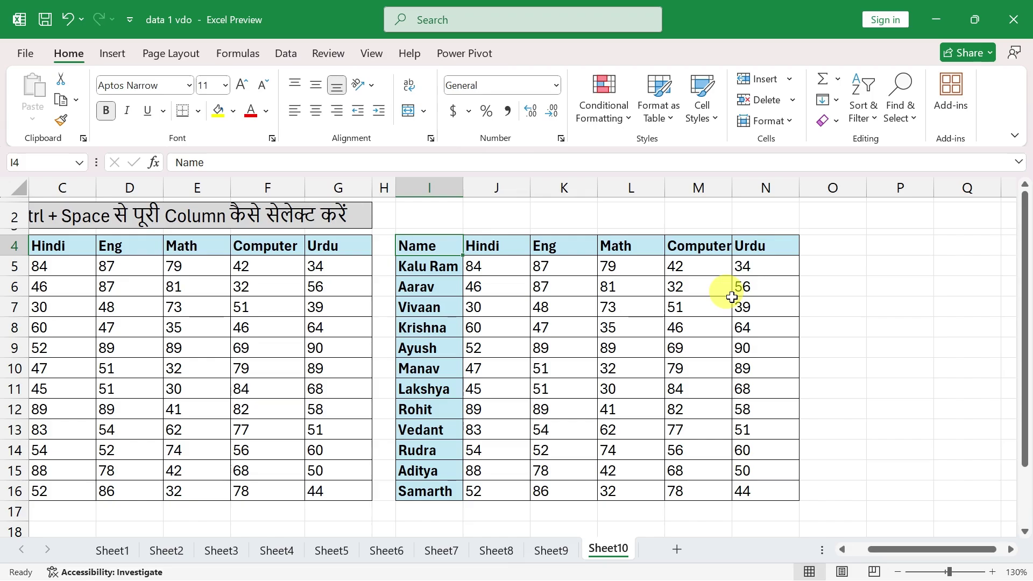
Select the whole of column I with Ctrl+Space, then reduce the selection back to cell I4.
{"action": "key", "text": "ctrl+space"}
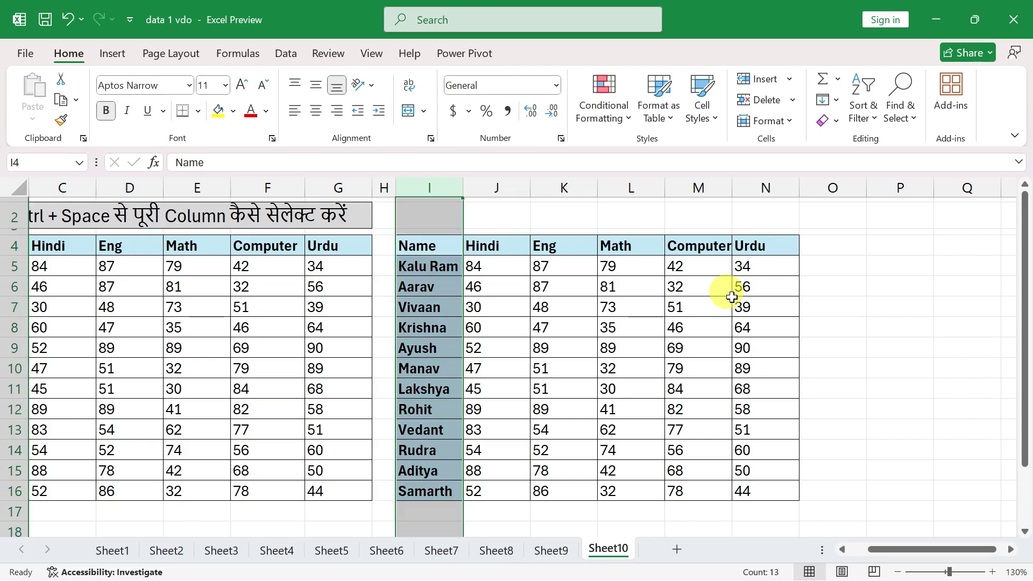
{"action": "key", "text": "Left"}
{"action": "key", "text": "Right"}
{"action": "key", "text": "ctrl+space"}
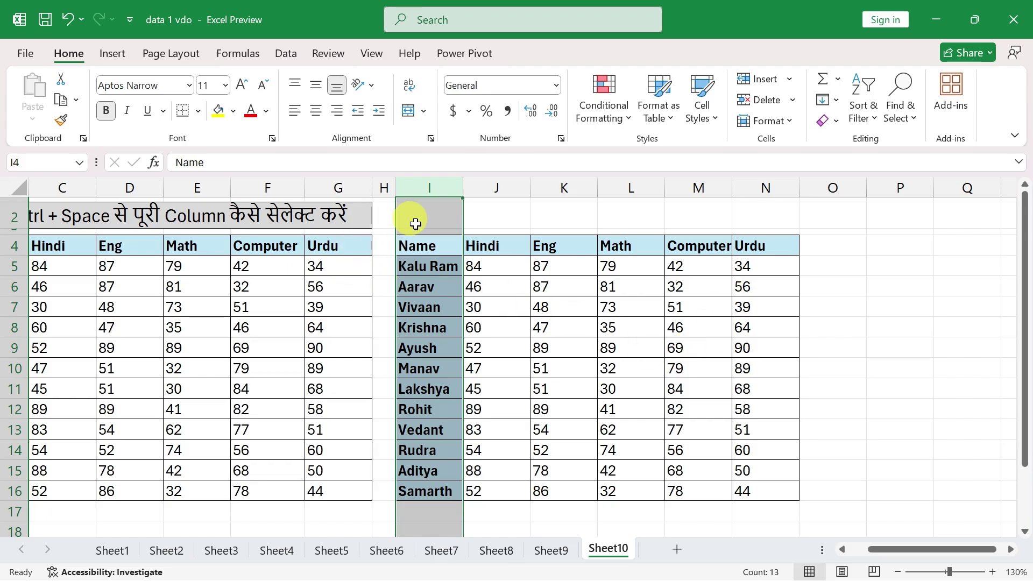
{"action": "left_click", "coordinate": [420, 243]}
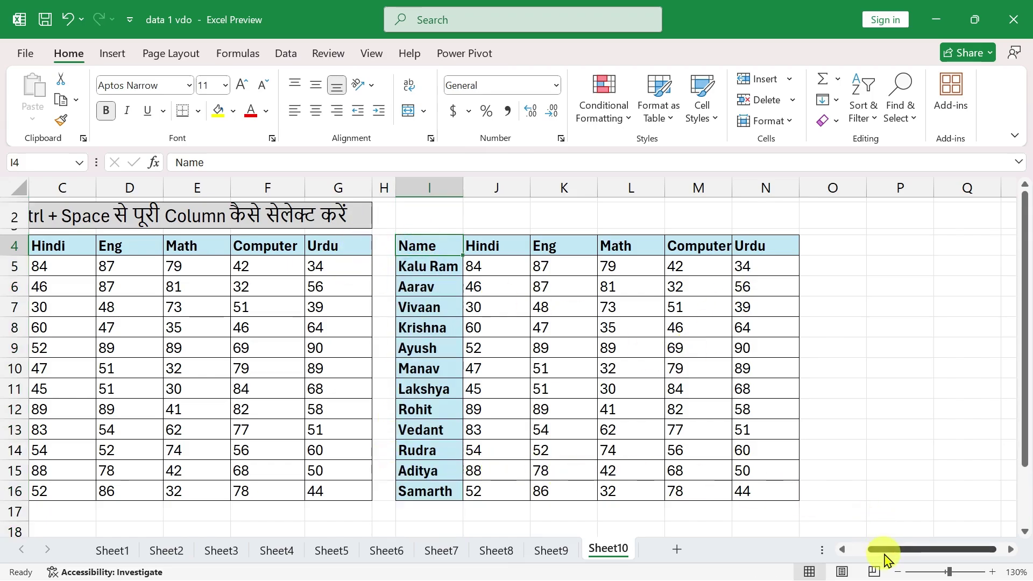
Select row 8 (Krishna) from its header, then the Eng marks column K.
{"action": "left_click_drag", "start_coordinate": [887, 560], "coordinate": [445, 528]}
{"action": "left_click", "coordinate": [9, 321]}
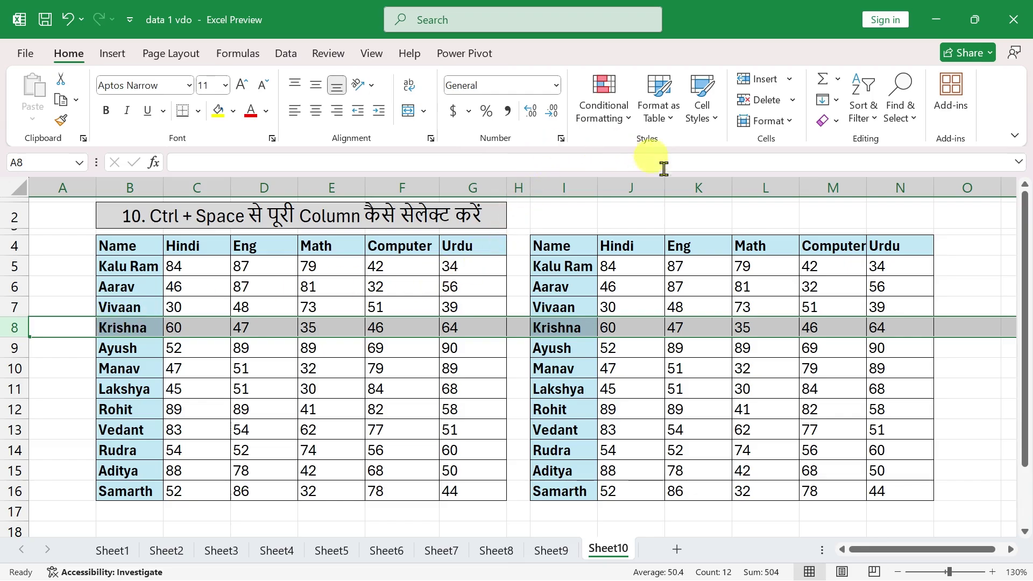
{"action": "left_click", "coordinate": [681, 187]}
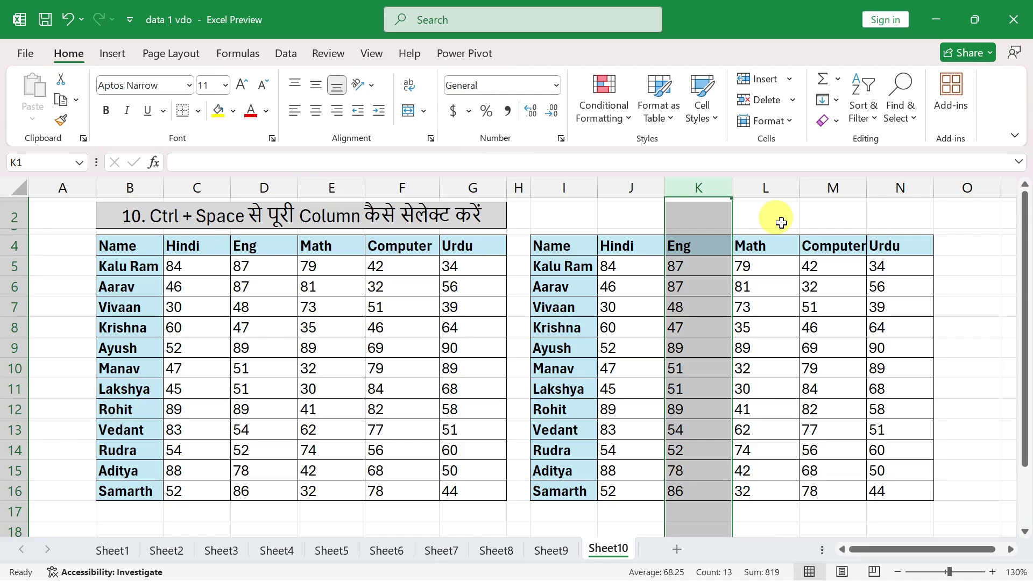
{"action": "key", "text": "Down"}
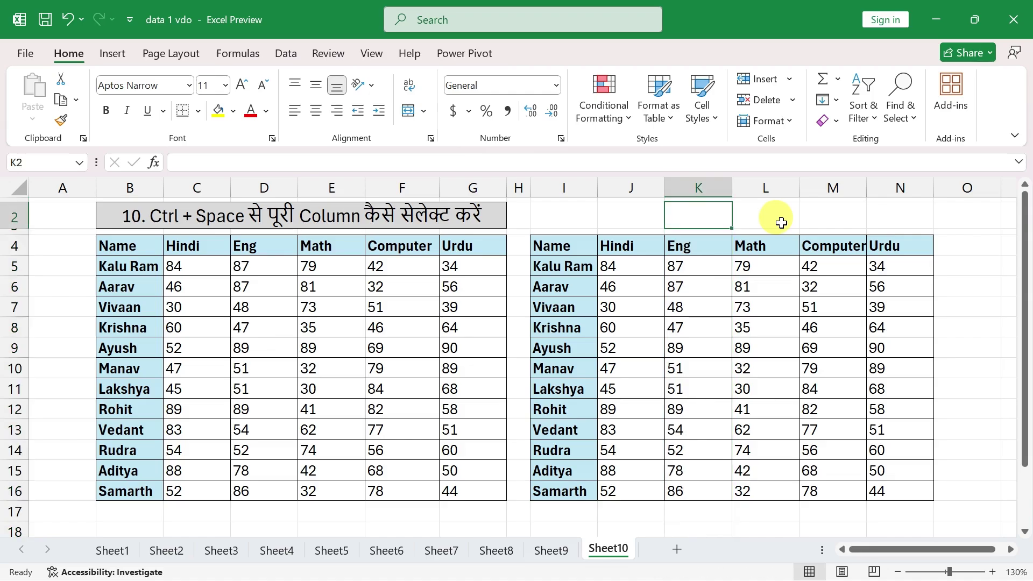
{"action": "key", "text": "ctrl+space"}
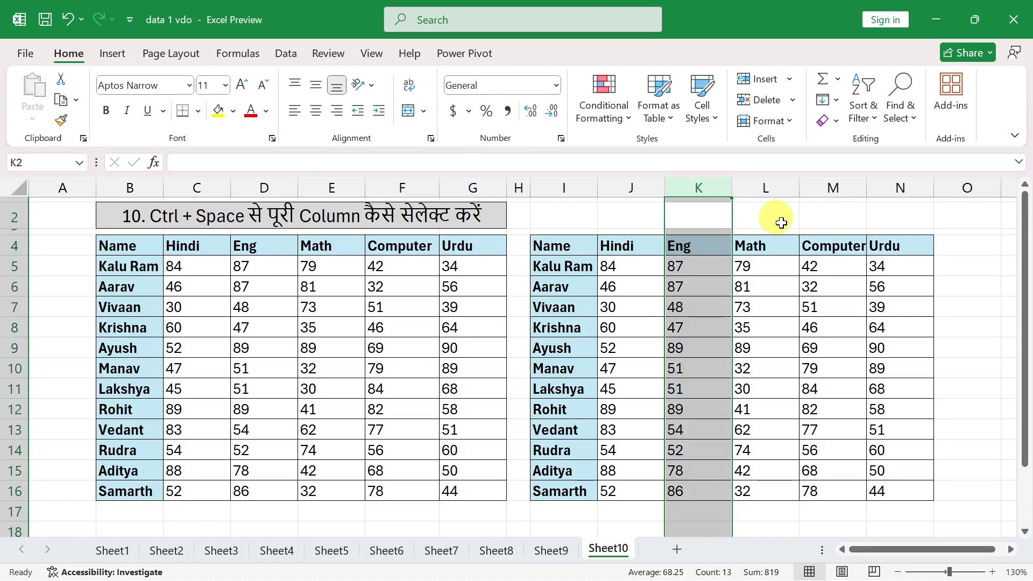
{"action": "key", "text": "ctrl+shift+plus"}
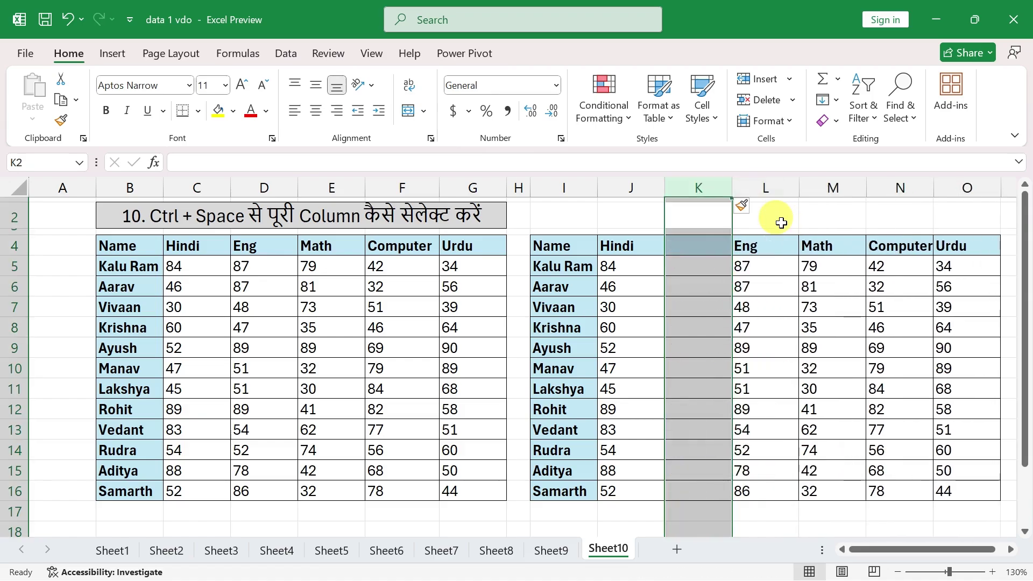
{"action": "left_click", "coordinate": [742, 368]}
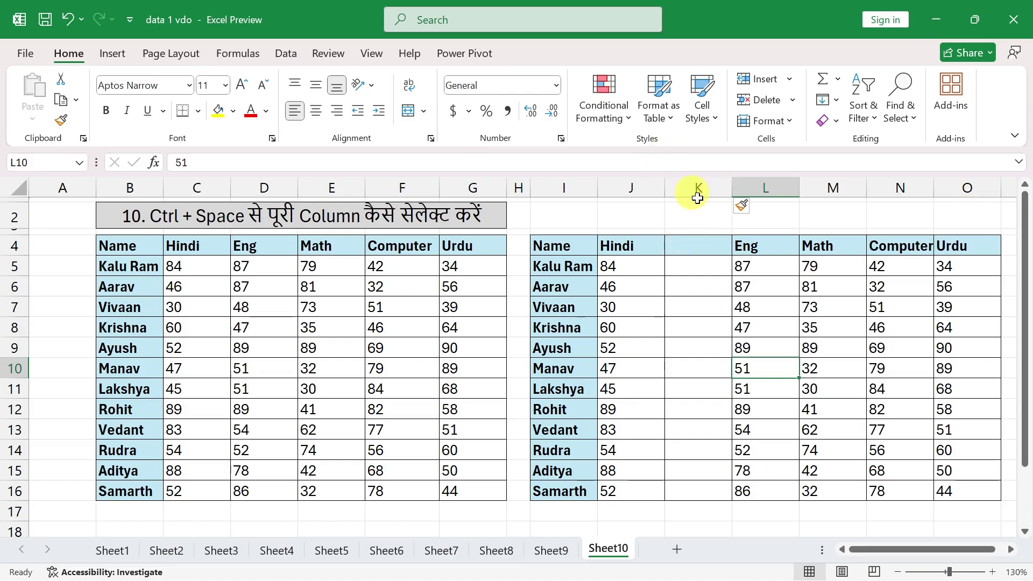
{"action": "left_click", "coordinate": [833, 217]}
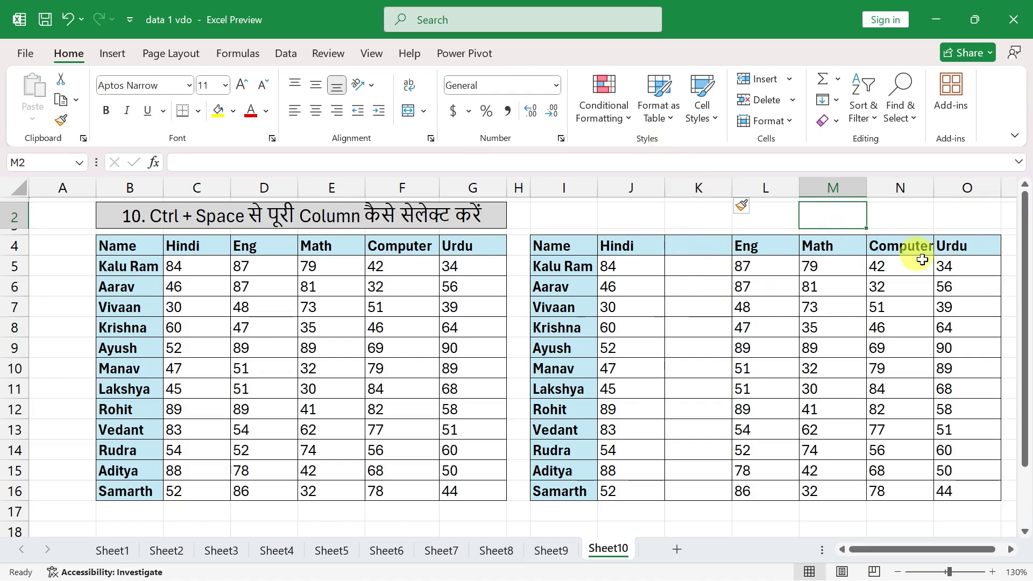
{"action": "key", "text": "Left"}
{"action": "key", "text": "Left"}
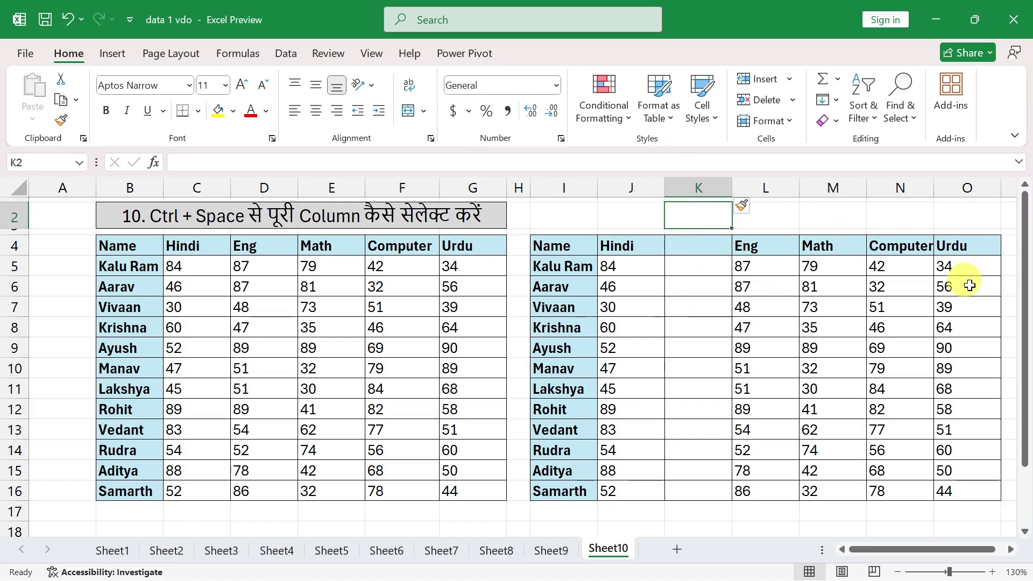
{"action": "key", "text": "ctrl+space"}
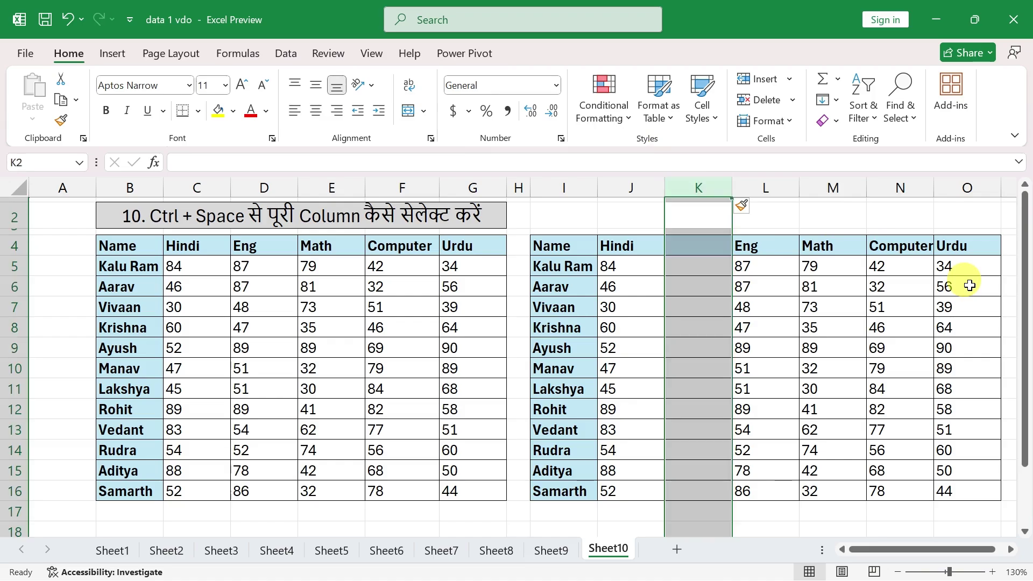
{"action": "key", "text": "ctrl+minus"}
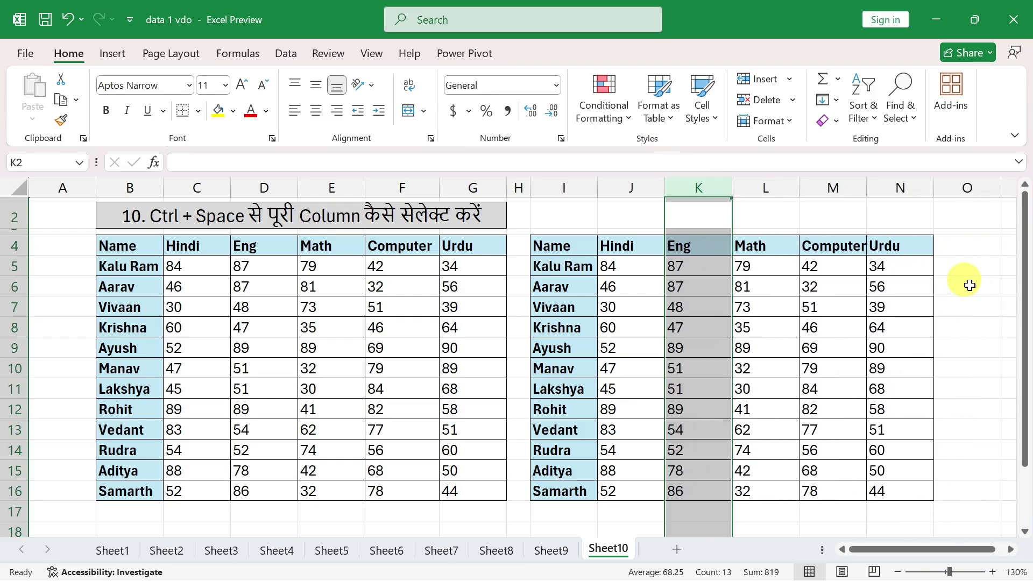
{"action": "left_click", "coordinate": [625, 348]}
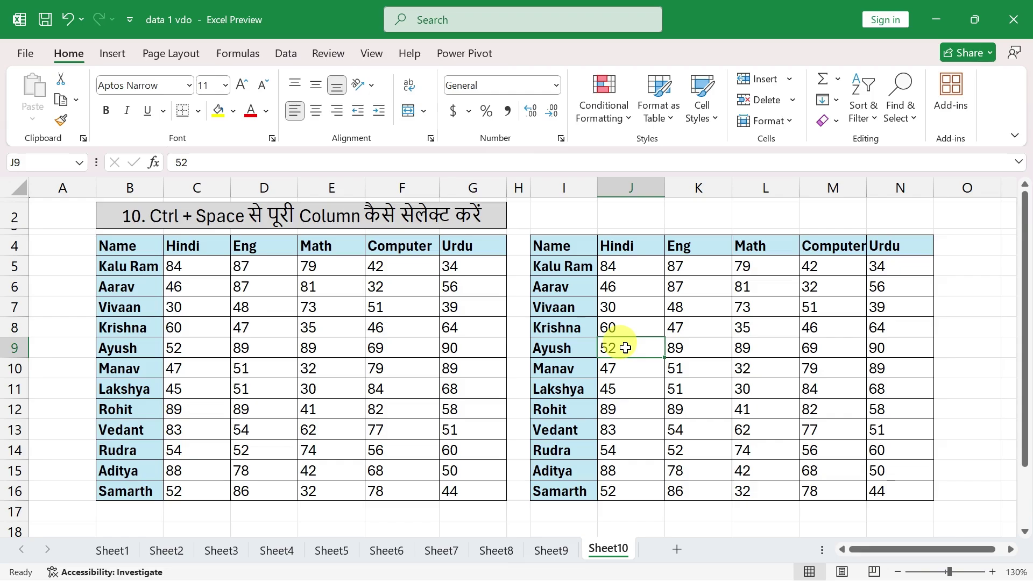